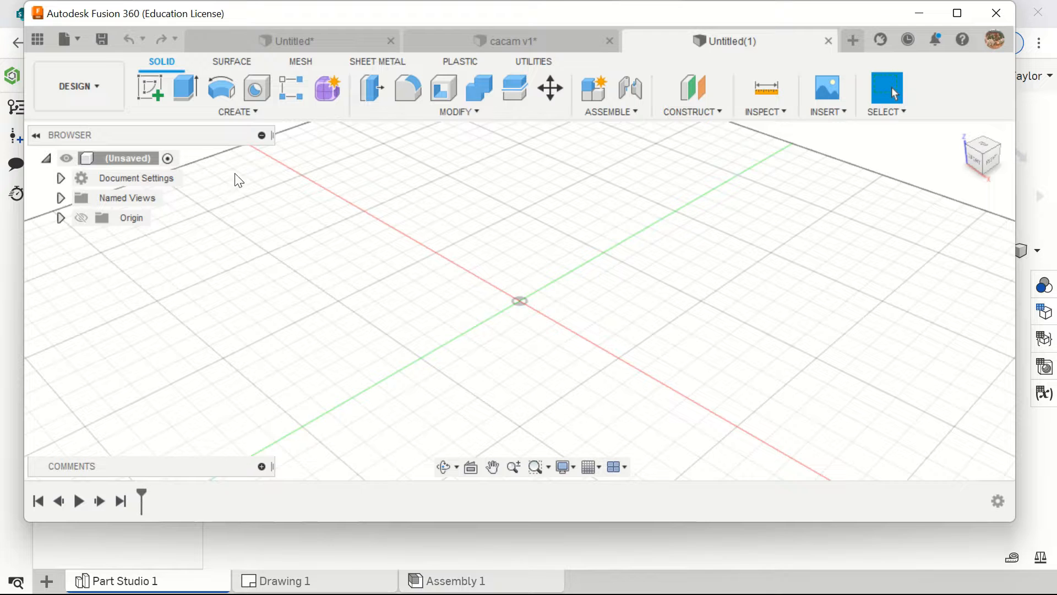
- Start a sketch on the horizontal XY plane and draw a rectangle about 3.53 by 1.87 in, above the X axis
{"action": "left_click", "coordinate": [160, 92]}
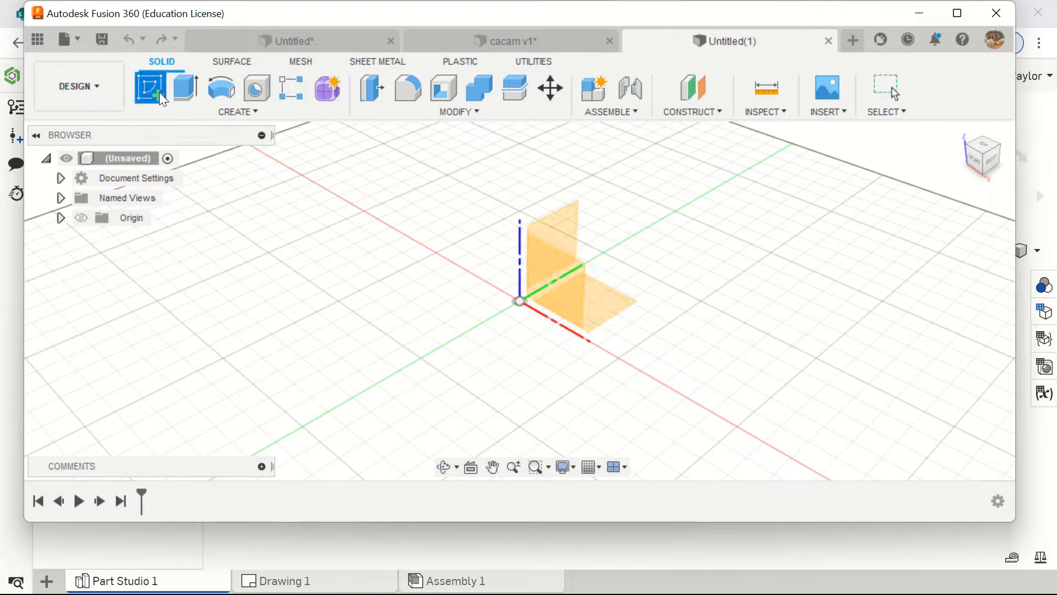
{"action": "left_click", "coordinate": [603, 303]}
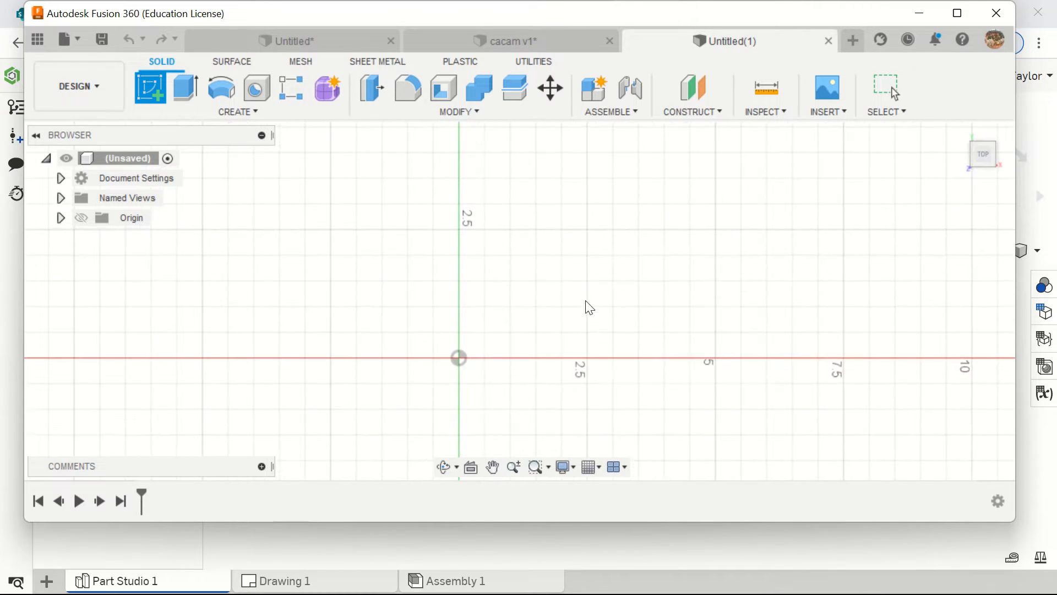
{"action": "left_click", "coordinate": [192, 91]}
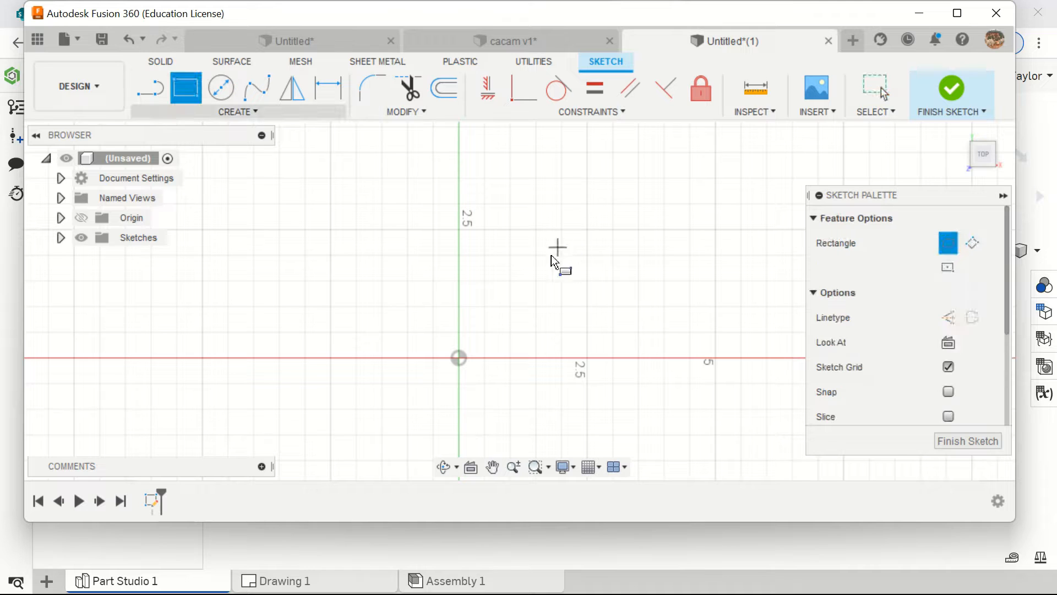
{"action": "left_click", "coordinate": [521, 305]}
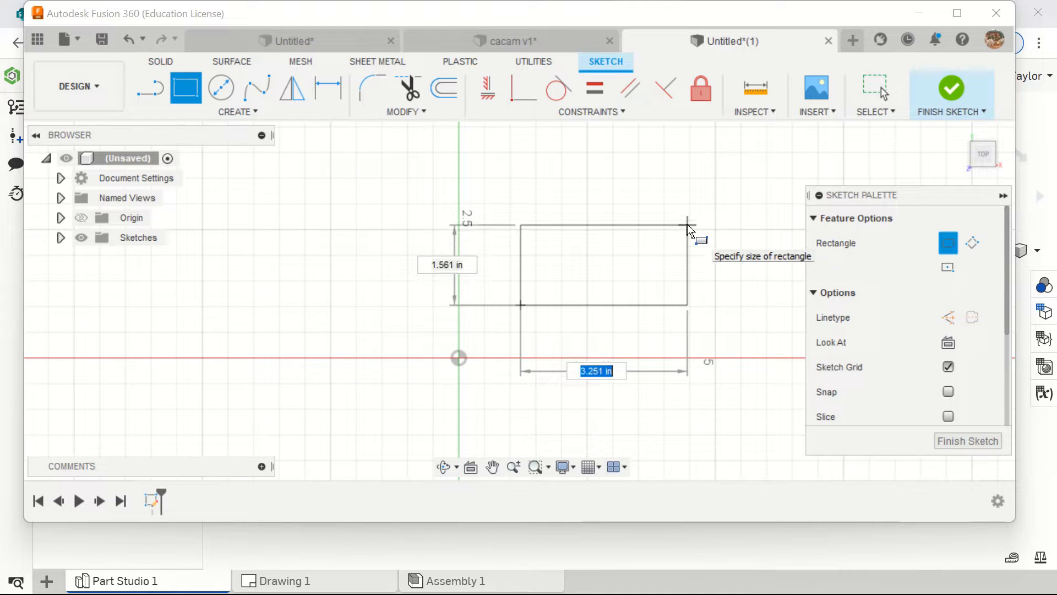
{"action": "left_click", "coordinate": [702, 210]}
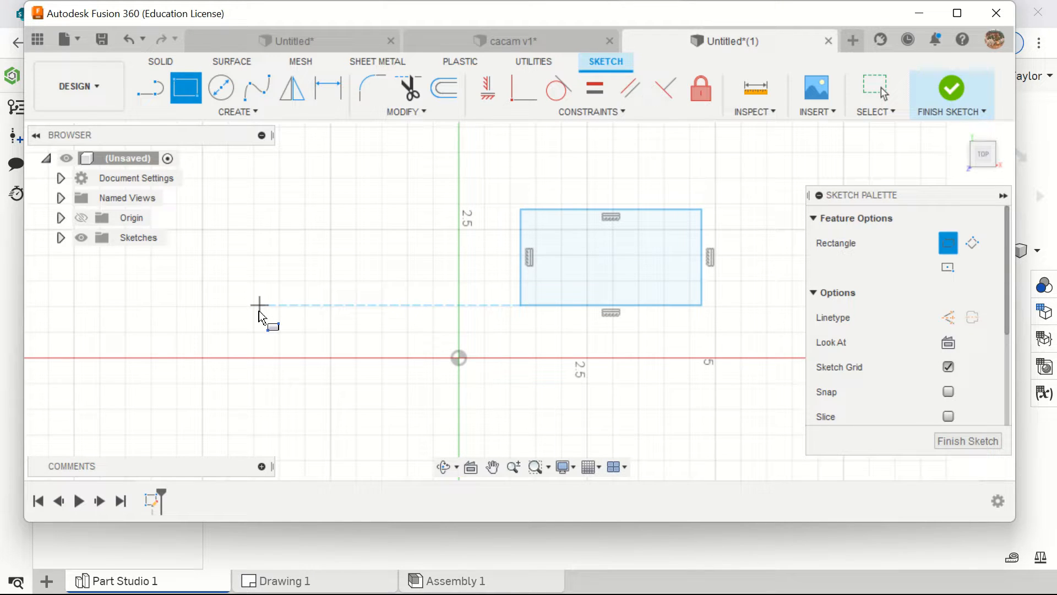
- Dimension the rectangle's upper edge with the named parameter expression L=5
{"action": "left_click", "coordinate": [325, 89]}
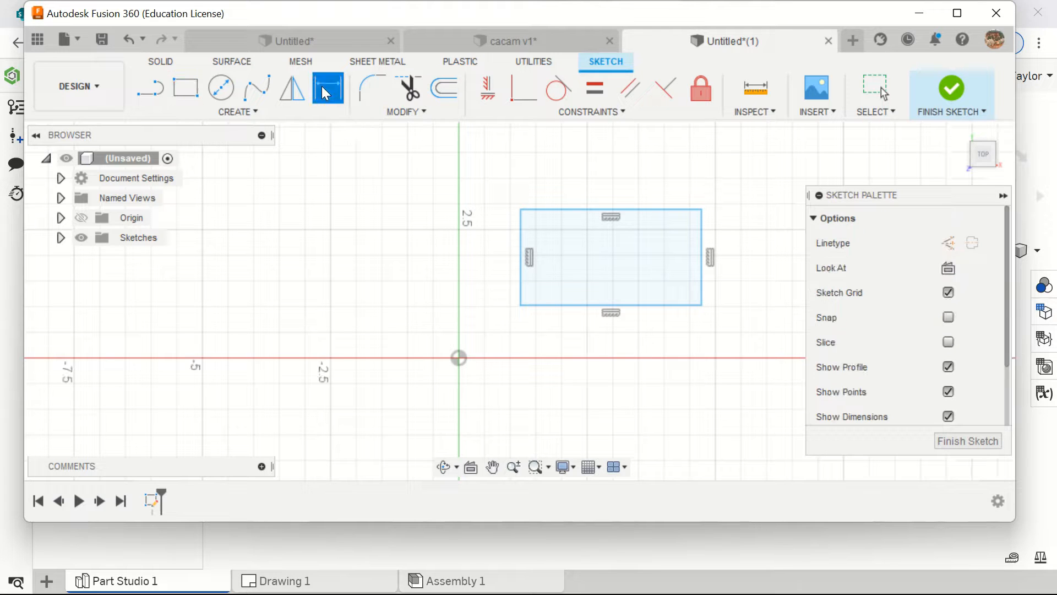
{"action": "left_click", "coordinate": [602, 211]}
{"action": "left_click", "coordinate": [614, 167]}
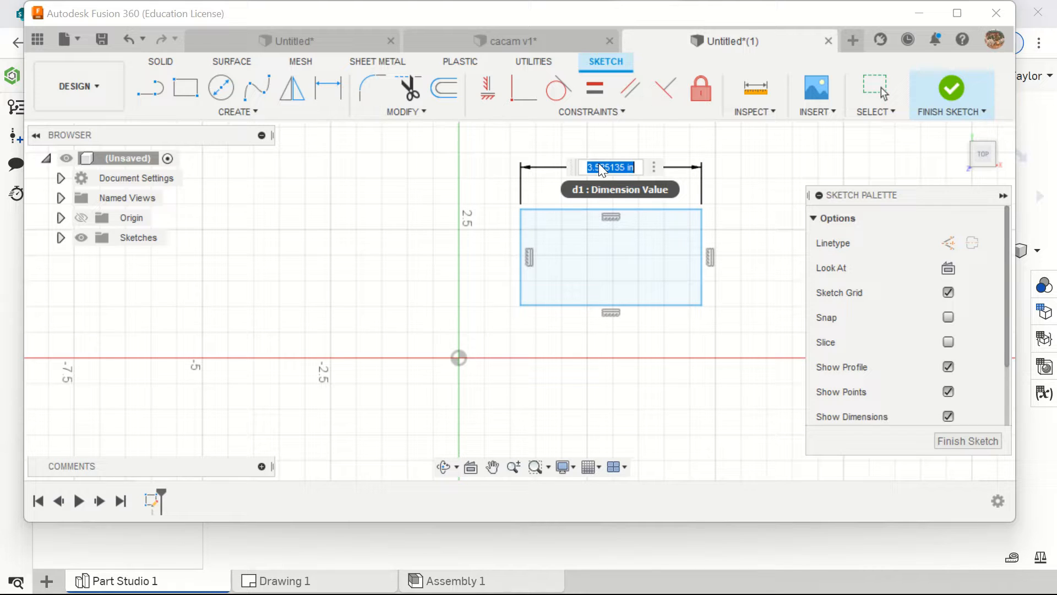
{"action": "type", "text": "4"}
{"action": "type", "text": "="}
{"action": "type", "text": "5"}
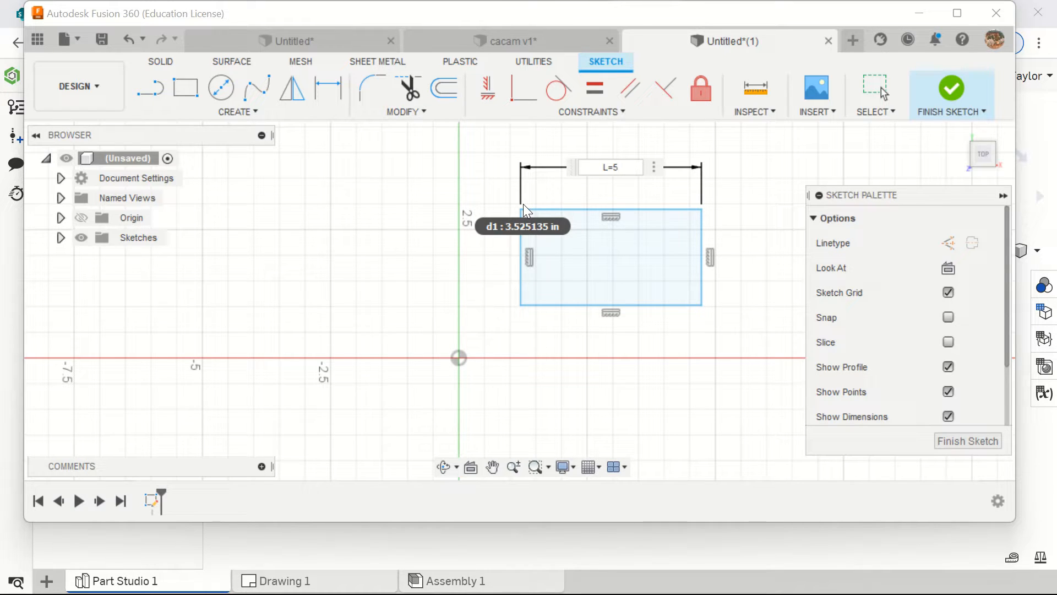
{"action": "key", "text": "Return"}
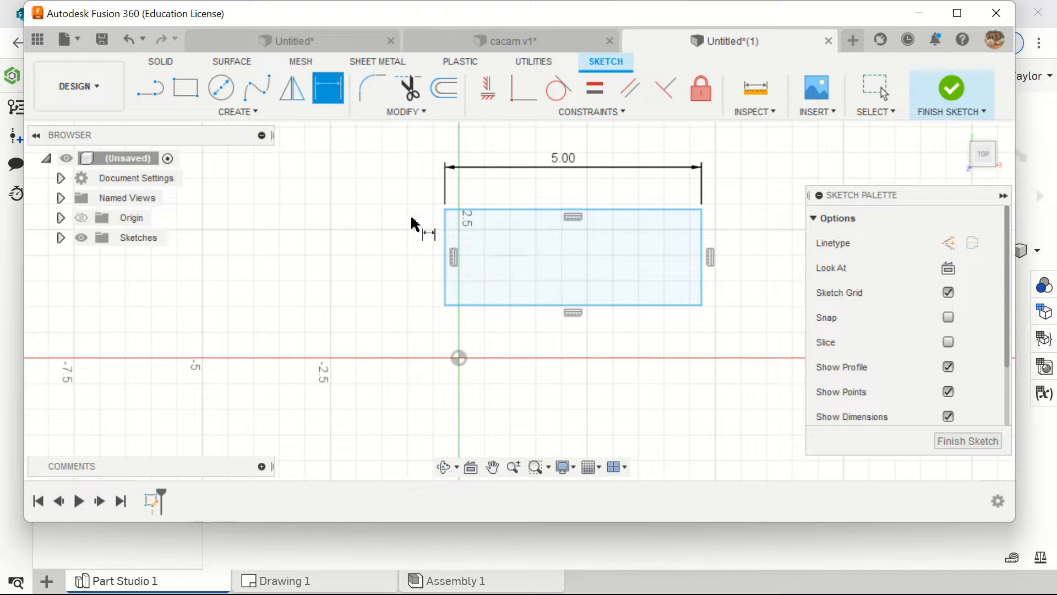
- Dimension the rectangle's left edge with the formula (2*L)/3, tying it to the horizontal dimension
{"action": "left_click", "coordinate": [446, 255]}
{"action": "left_click", "coordinate": [367, 259]}
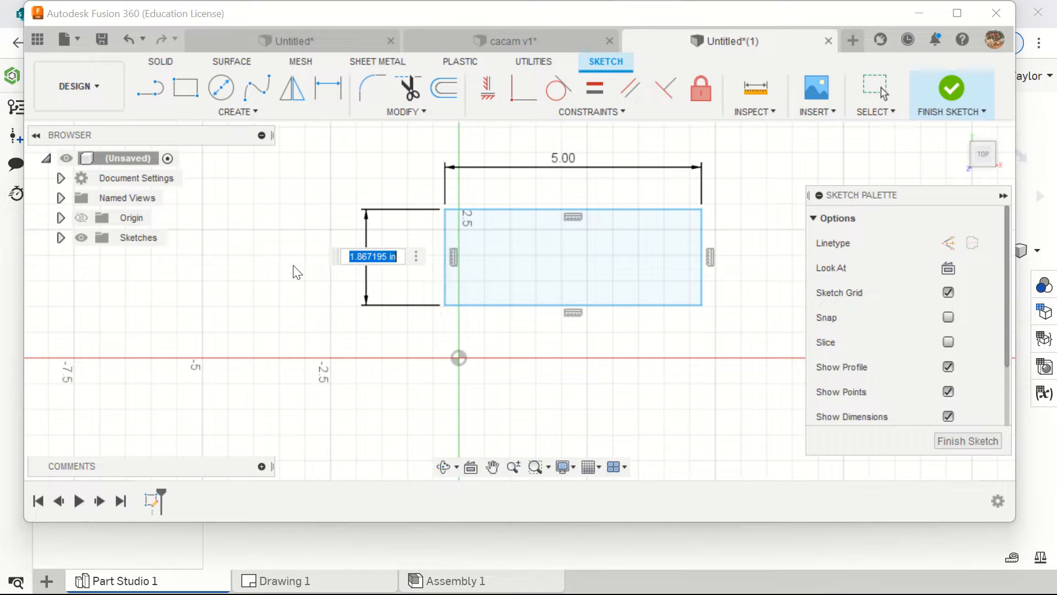
{"action": "type", "text": "("}
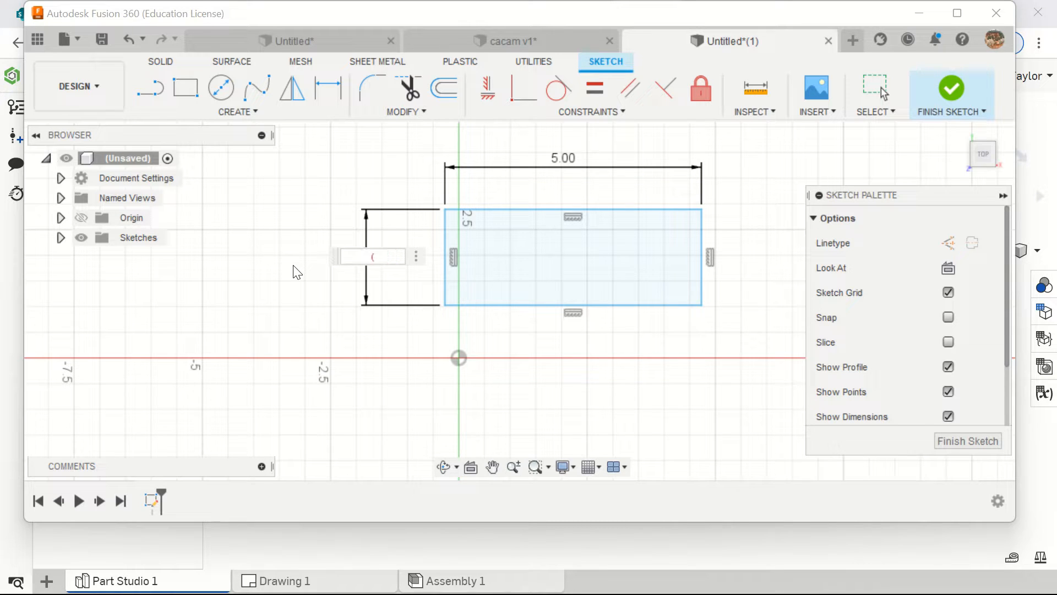
{"action": "type", "text": "2L"}
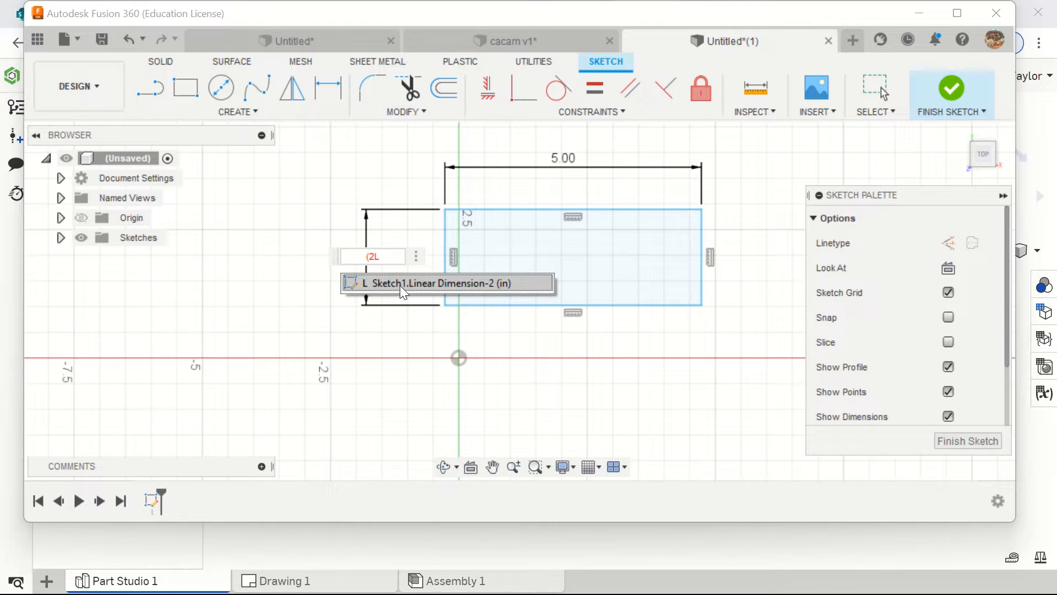
{"action": "key", "text": "BackSpace"}
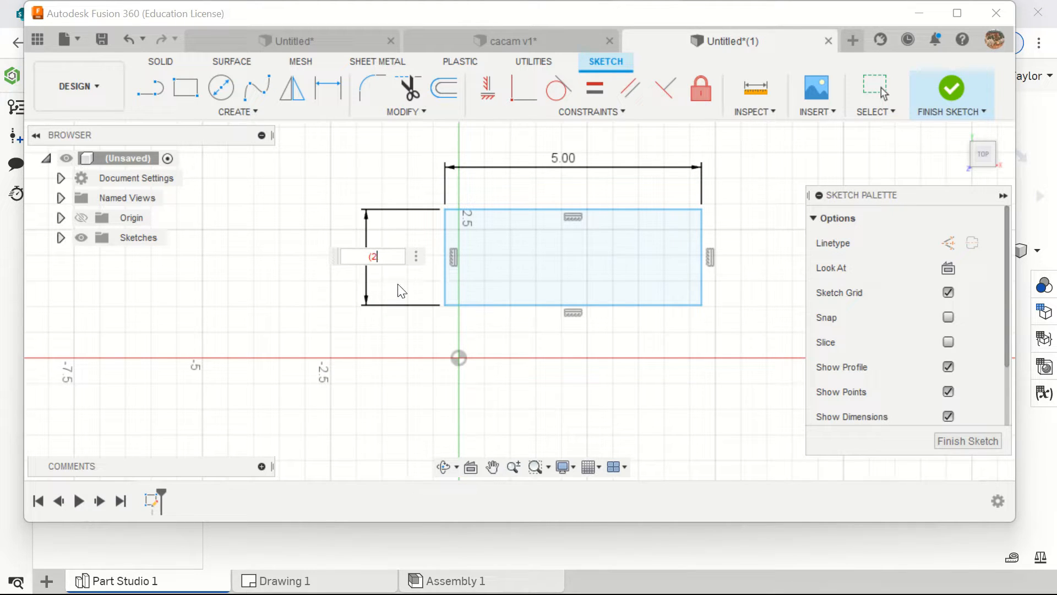
{"action": "type", "text": "*L"}
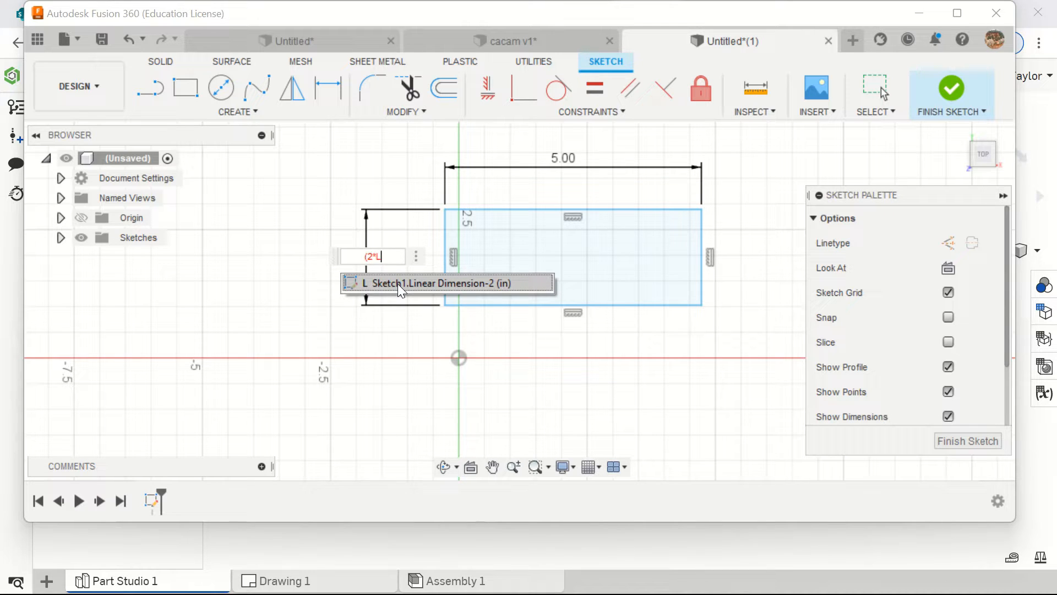
{"action": "left_click", "coordinate": [397, 283]}
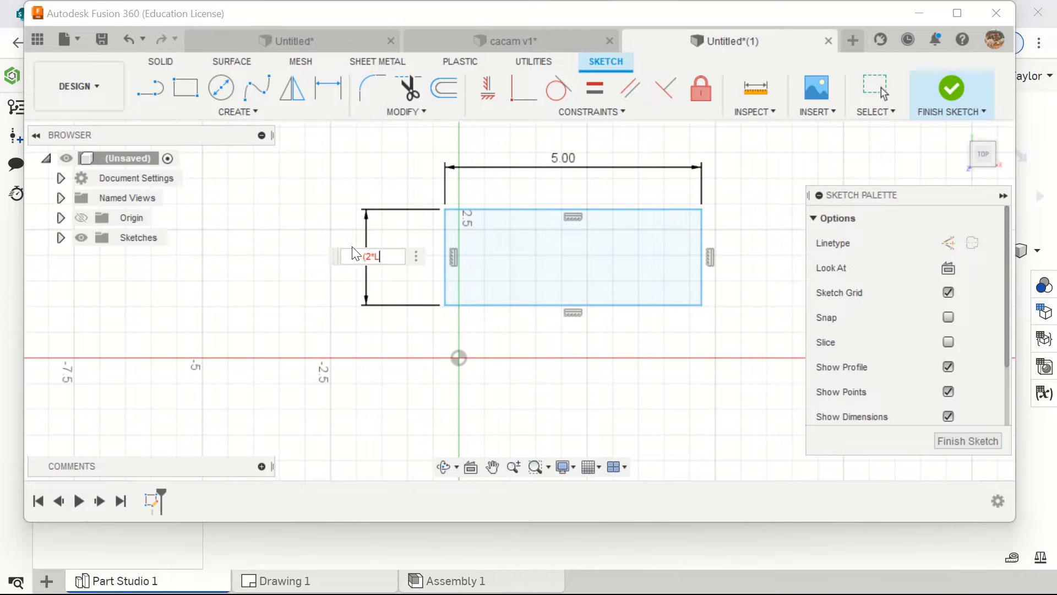
{"action": "type", "text": ")"}
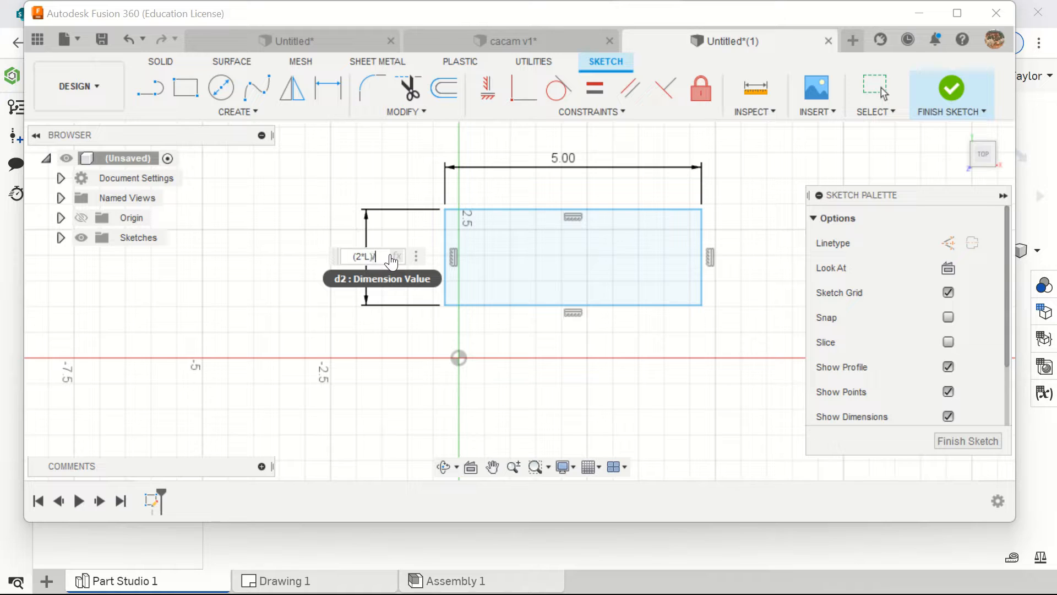
{"action": "type", "text": "/3"}
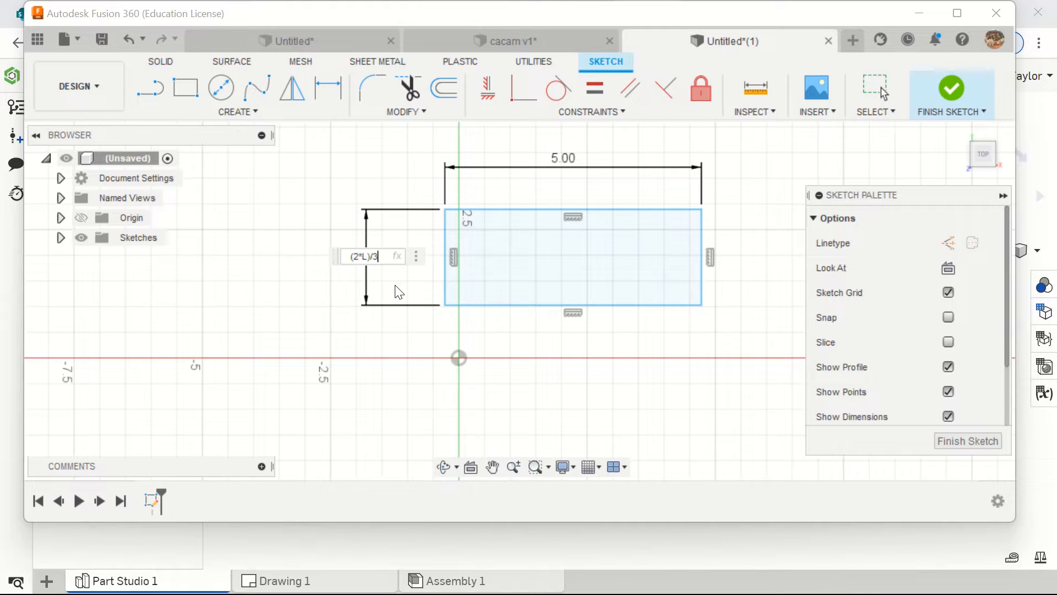
{"action": "key", "text": "Return"}
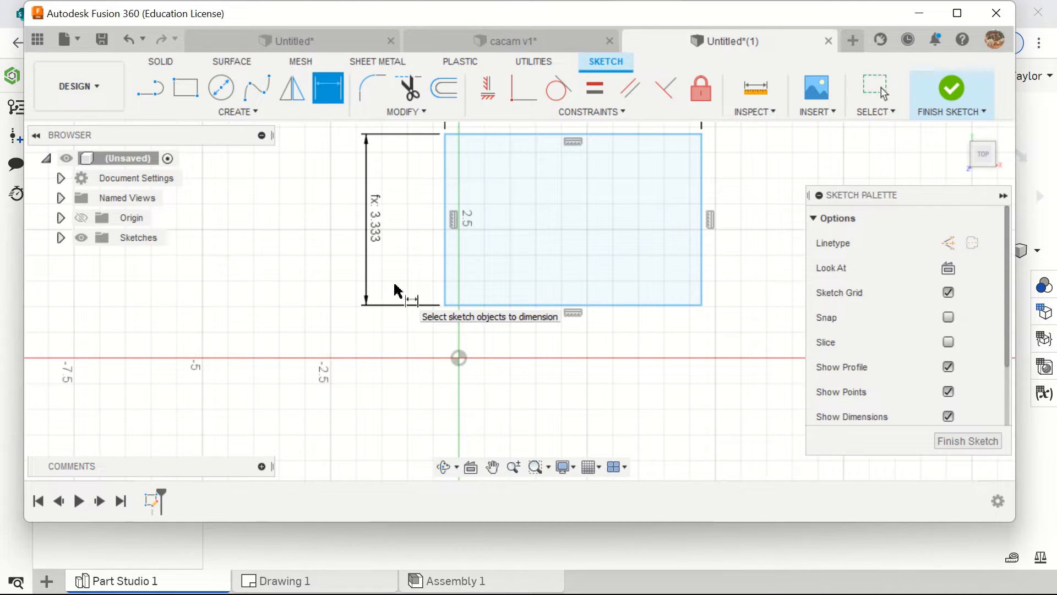
- Try values of 6 in and 8 in for the rectangle's horizontal dimension L to test the parametric link
{"action": "middle_click_drag", "start_coordinate": [604, 250], "coordinate": [597, 319]}
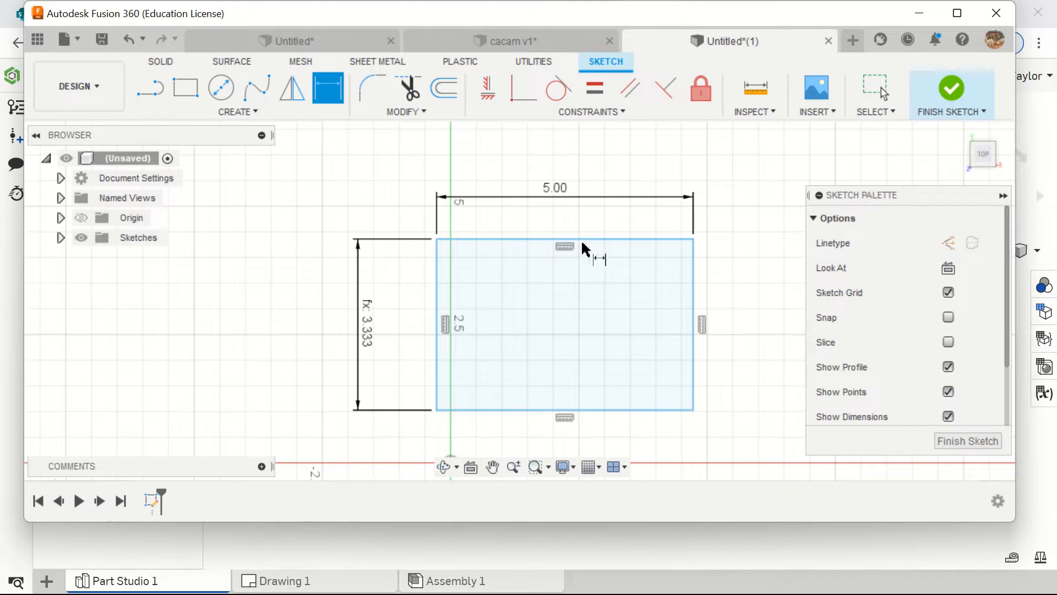
{"action": "double_click", "coordinate": [558, 189]}
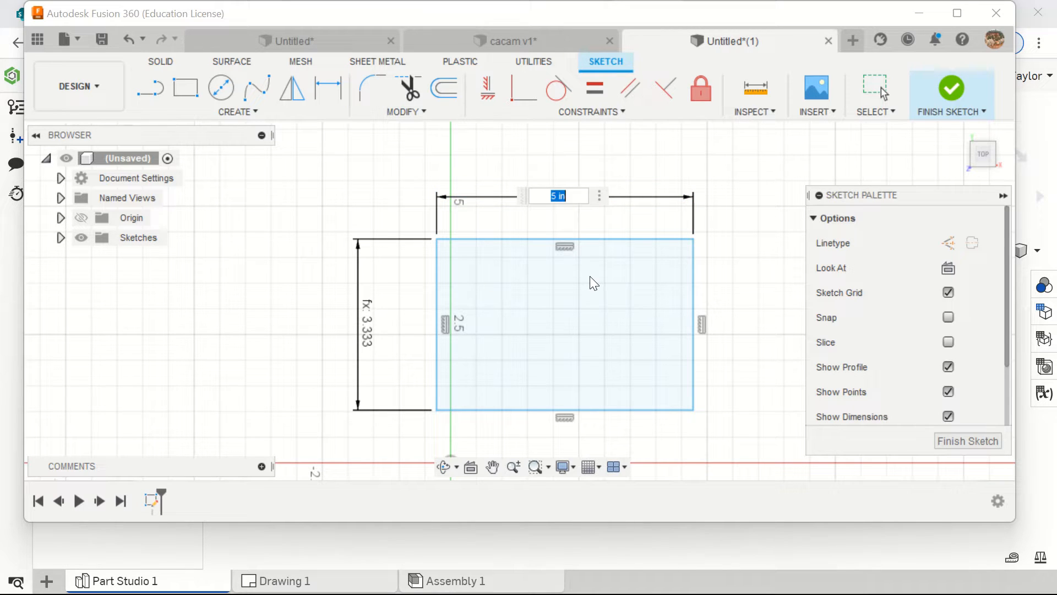
{"action": "type", "text": "6"}
{"action": "key", "text": "Escape"}
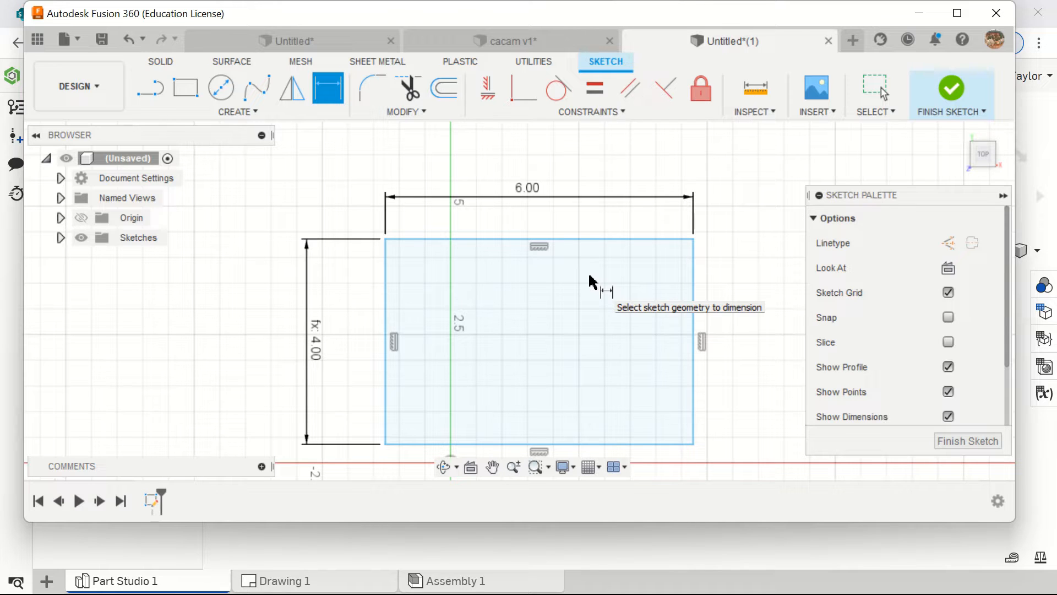
{"action": "double_click", "coordinate": [529, 187]}
{"action": "type", "text": "8"}
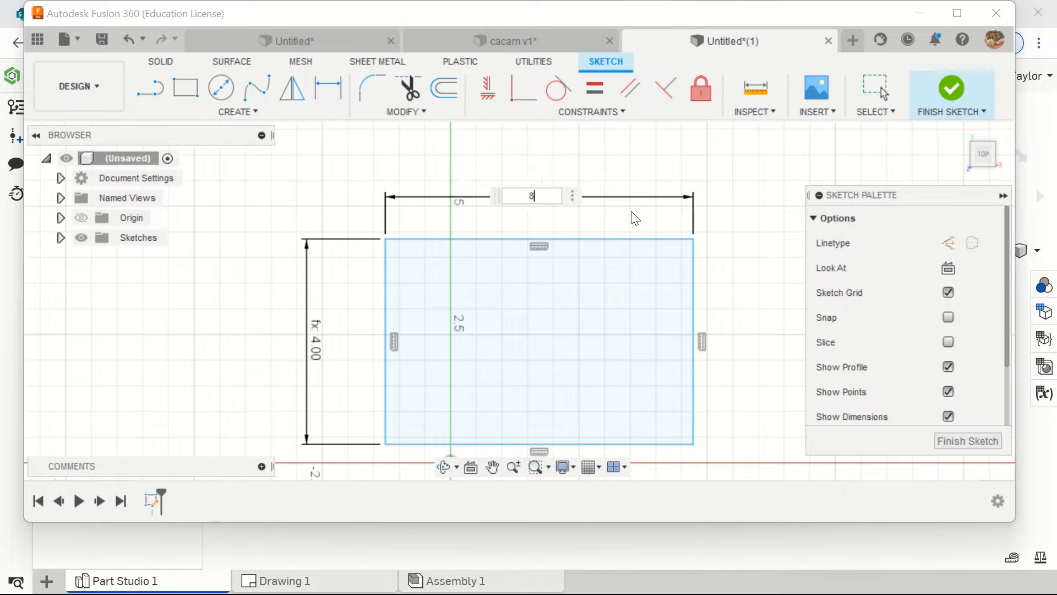
{"action": "key", "text": "Return"}
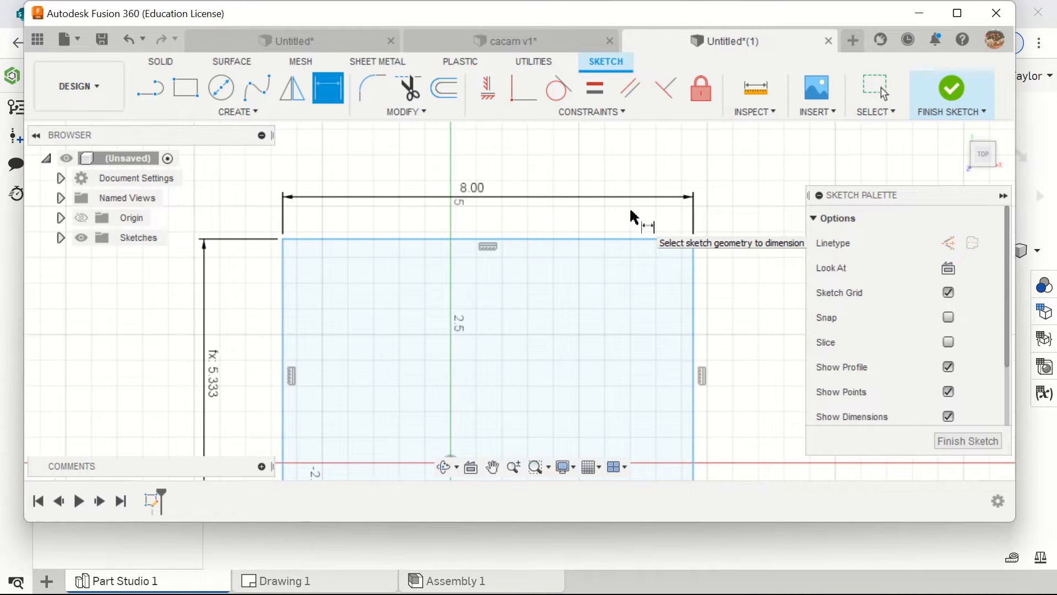
- Set the rectangle's horizontal dimension L to 3 in and finish the sketch
{"action": "double_click", "coordinate": [472, 188]}
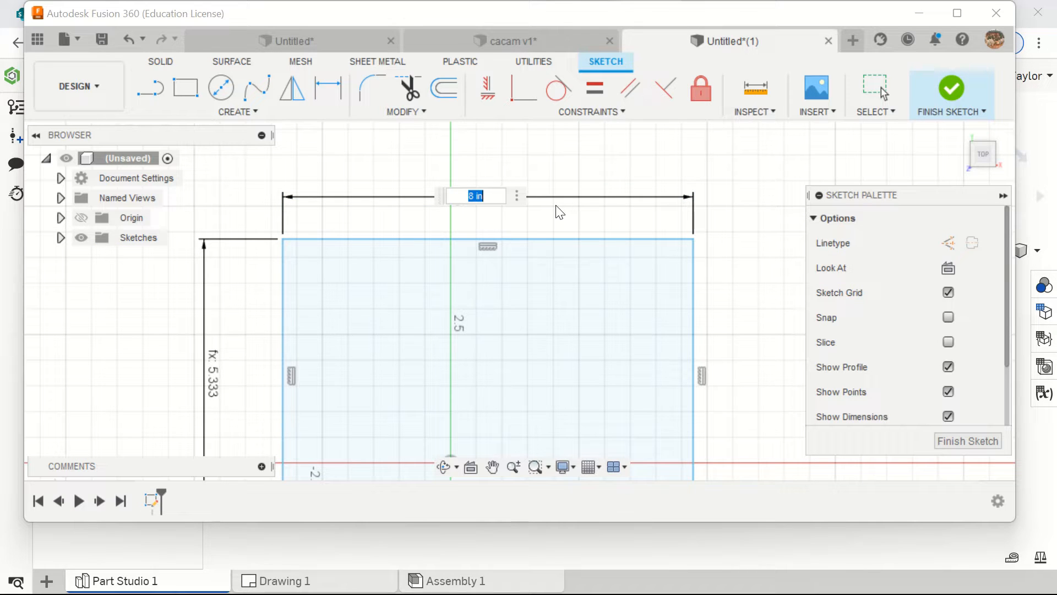
{"action": "type", "text": "3"}
{"action": "key", "text": "Return"}
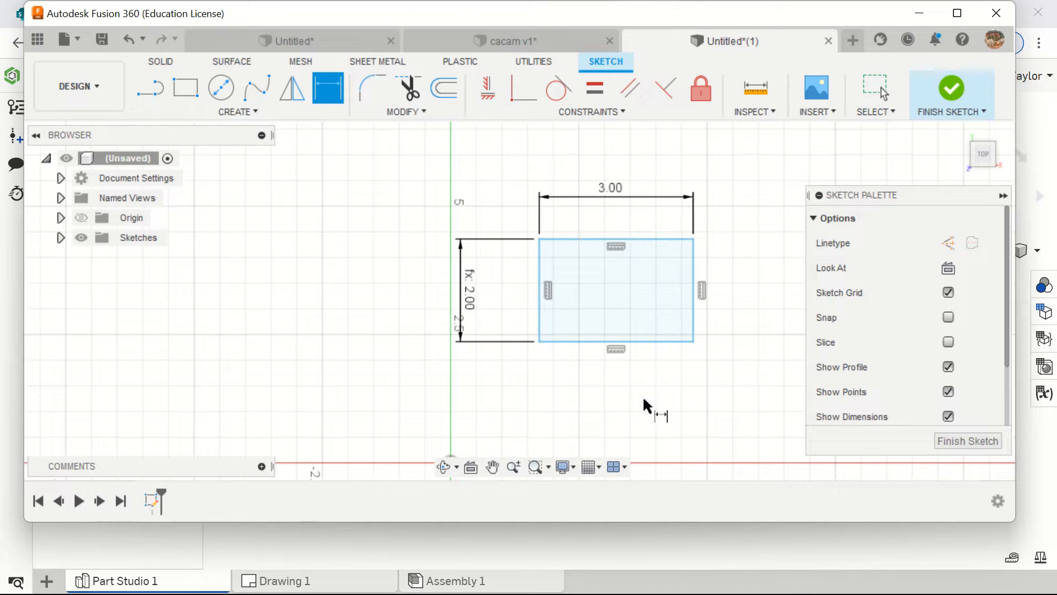
{"action": "left_click", "coordinate": [982, 448]}
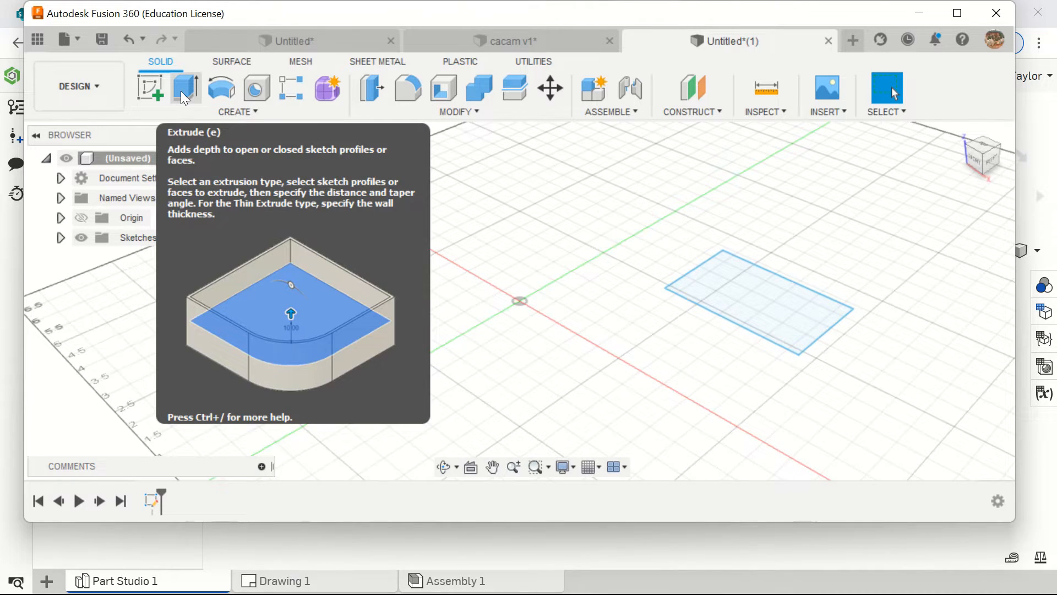
- Extrude the rectangle profile to one side as a new body, using the expression L-1 for the distance
{"action": "left_click", "coordinate": [183, 94]}
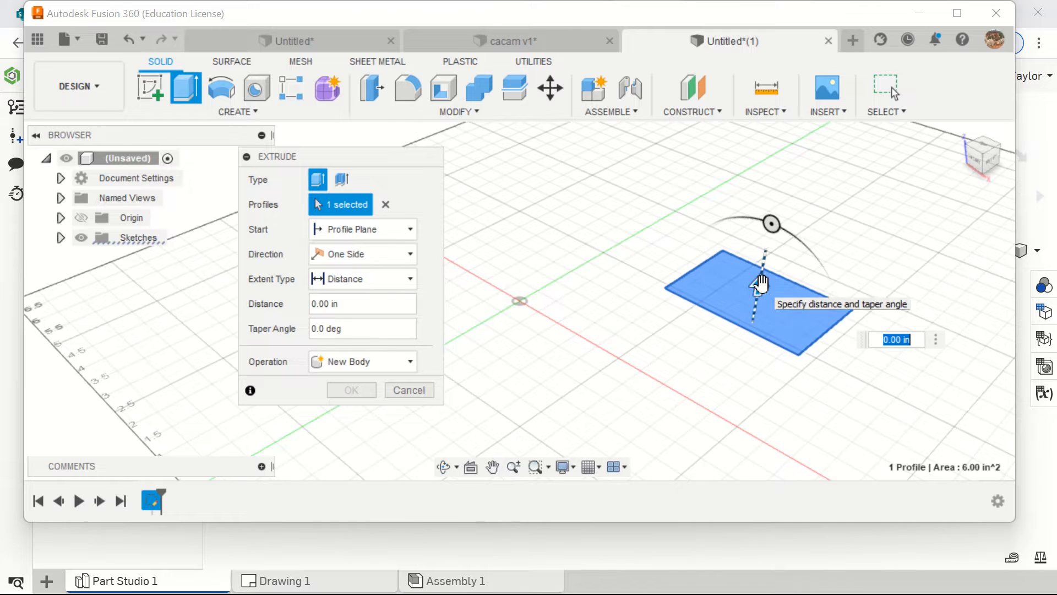
{"action": "left_click", "coordinate": [373, 304]}
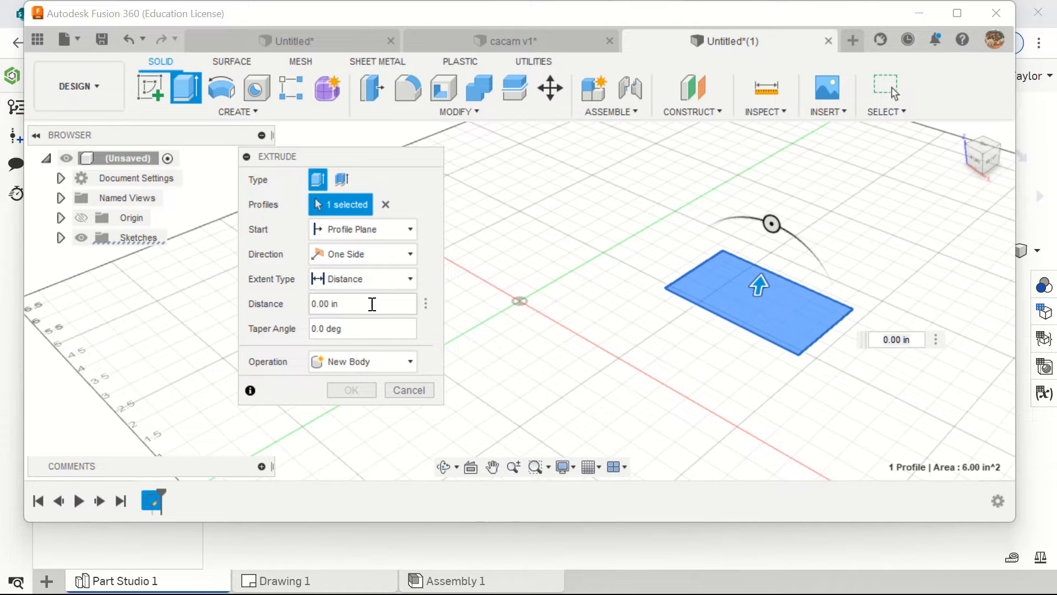
{"action": "key", "text": "BackSpace"}
{"action": "key", "text": "BackSpace"}
{"action": "key", "text": "BackSpace"}
{"action": "key", "text": "BackSpace"}
{"action": "key", "text": "BackSpace"}
{"action": "key", "text": "BackSpace"}
{"action": "key", "text": "BackSpace"}
{"action": "type", "text": "L"}
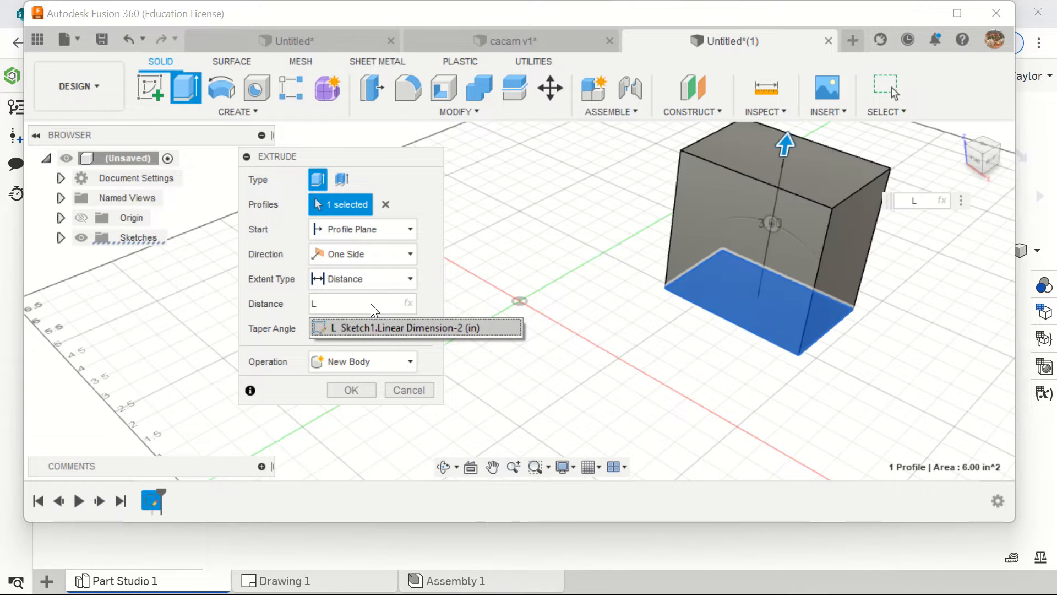
{"action": "type", "text": "-"}
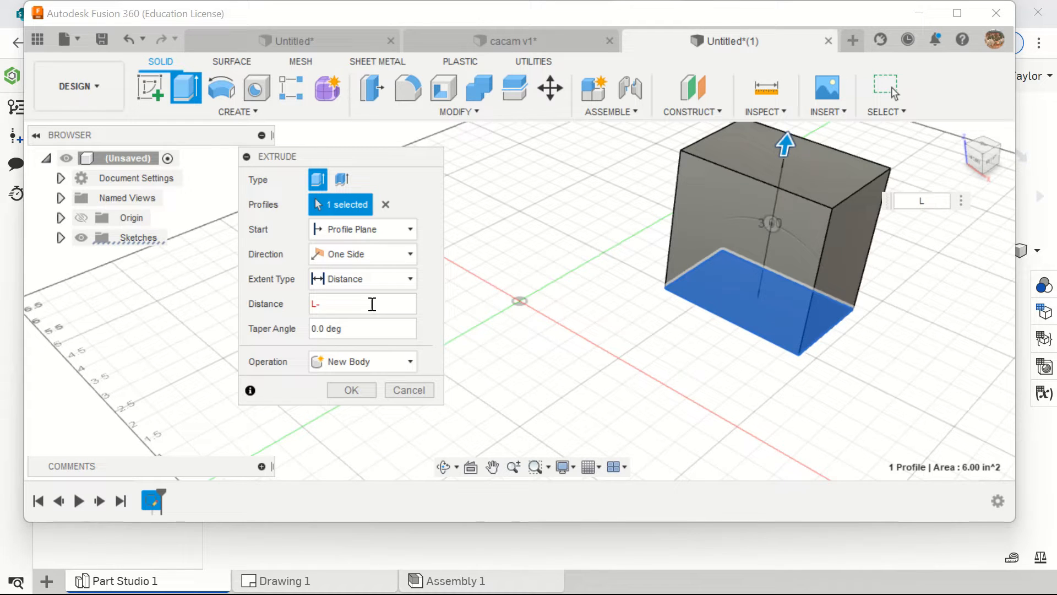
{"action": "type", "text": "1"}
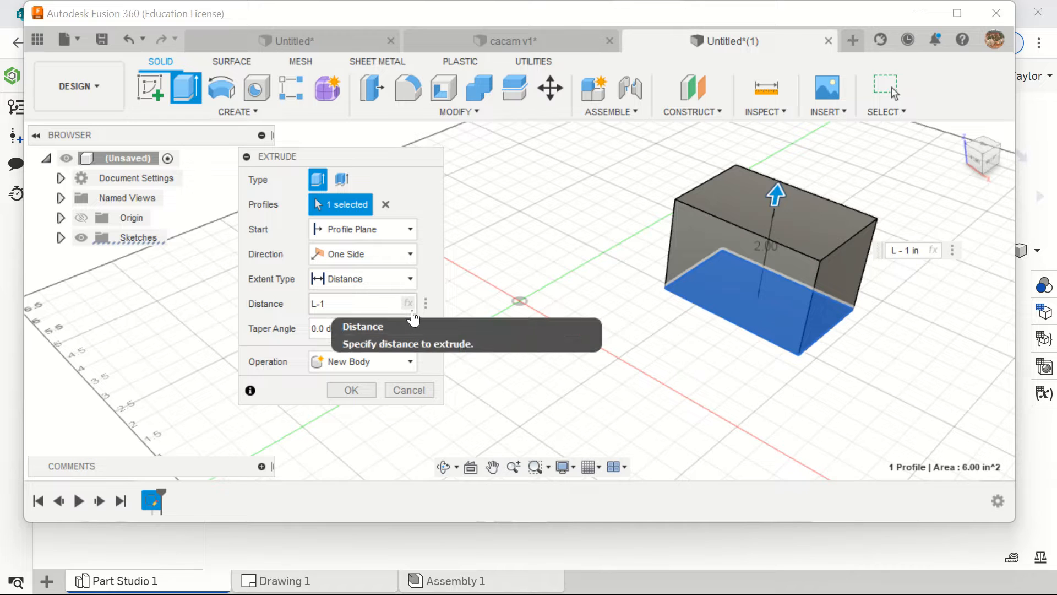
{"action": "left_click", "coordinate": [355, 386]}
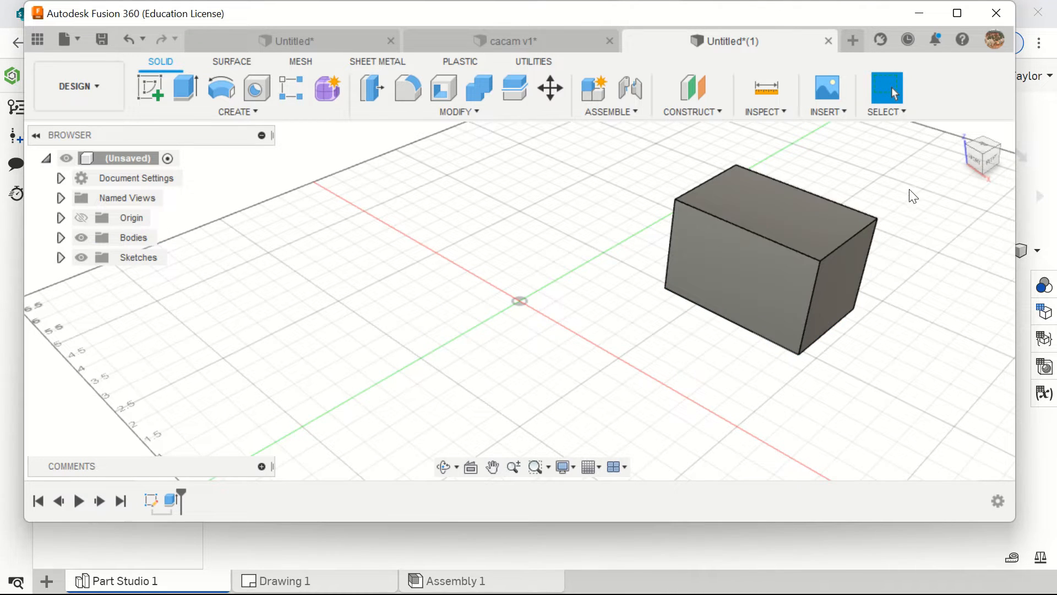
- Edit the box's base sketch to set the rectangle's horizontal dimension L to 6 in, and finish the sketch
{"action": "middle_click_drag", "start_coordinate": [911, 193], "coordinate": [805, 212]}
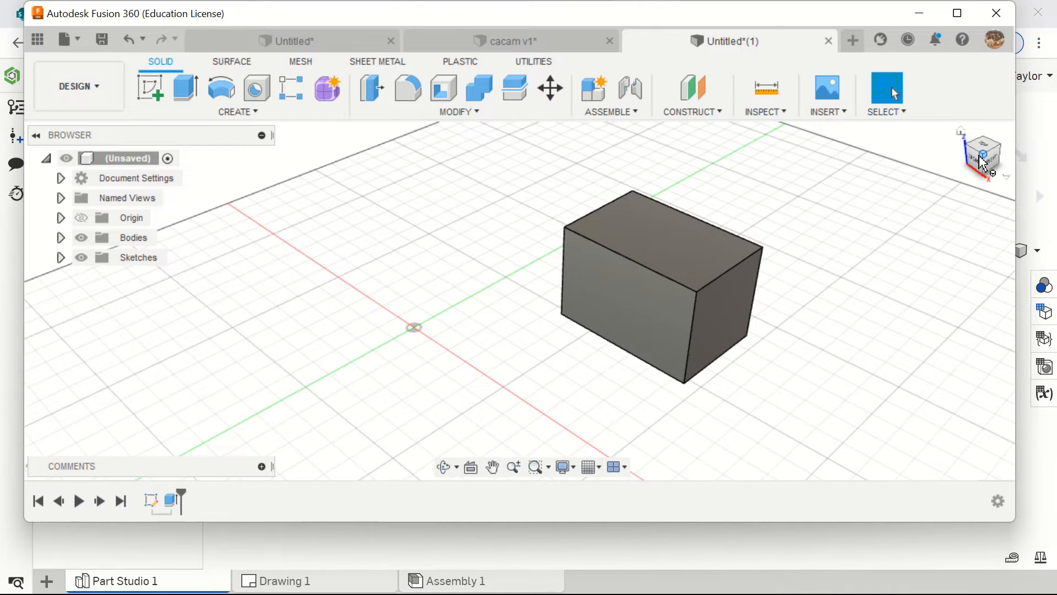
{"action": "mouse_move", "coordinate": [983, 158]}
{"action": "left_mouse_down"}
{"action": "mouse_move", "coordinate": [961, 164]}
{"action": "mouse_move", "coordinate": [951, 144]}
{"action": "mouse_move", "coordinate": [972, 133]}
{"action": "mouse_move", "coordinate": [983, 171]}
{"action": "mouse_move", "coordinate": [961, 154]}
{"action": "left_mouse_up"}
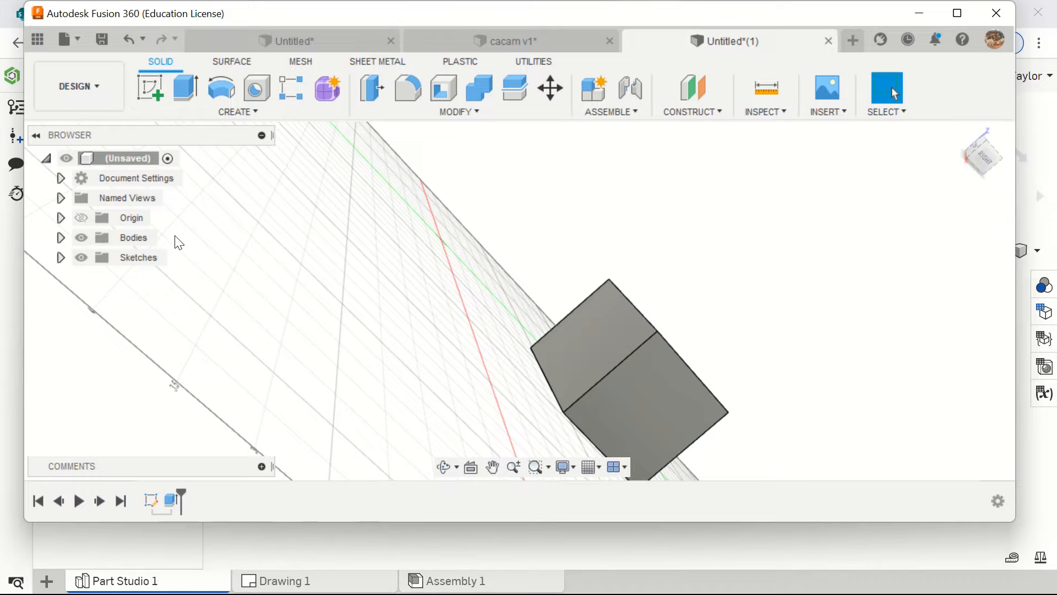
{"action": "left_click", "coordinate": [62, 258]}
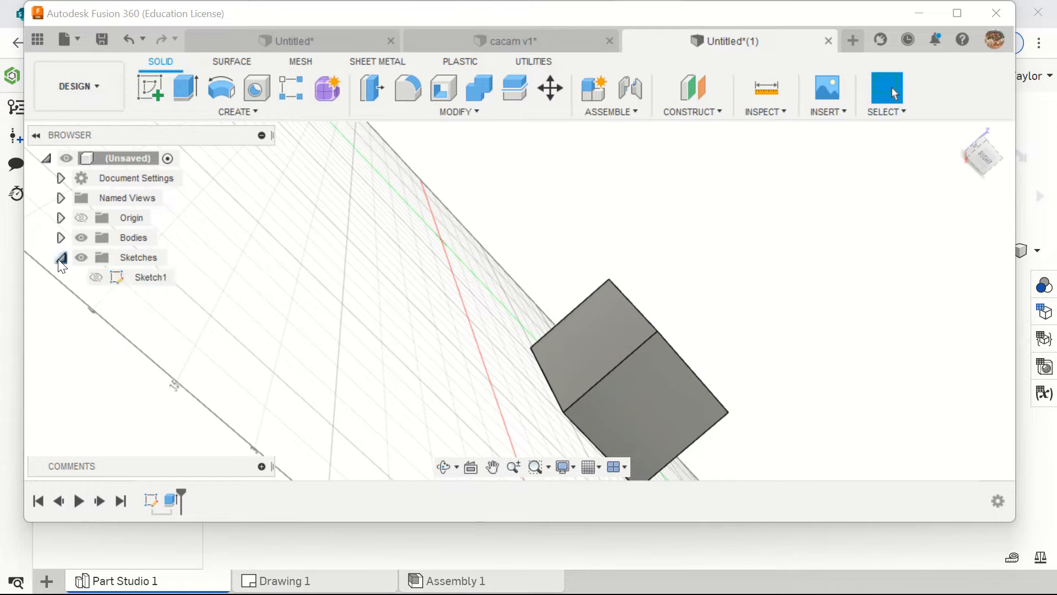
{"action": "right_click", "coordinate": [159, 279]}
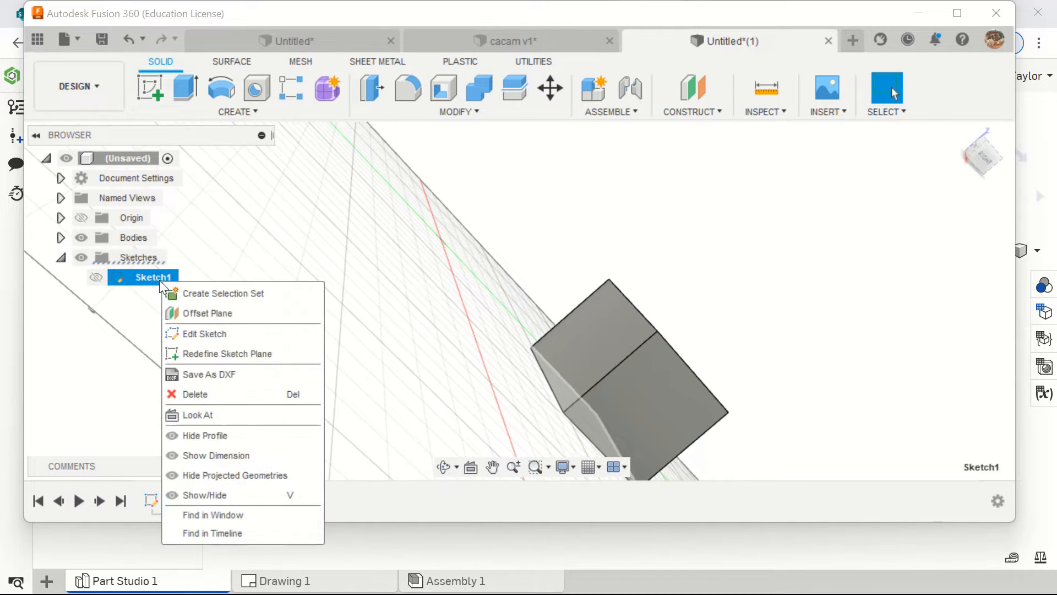
{"action": "left_click", "coordinate": [198, 334]}
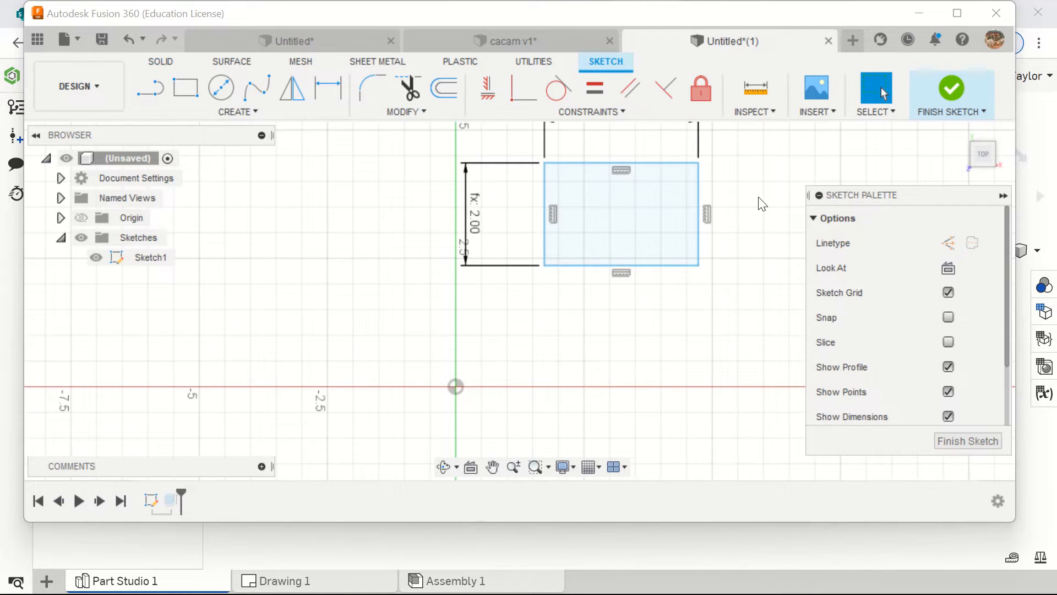
{"action": "double_click", "coordinate": [650, 222]}
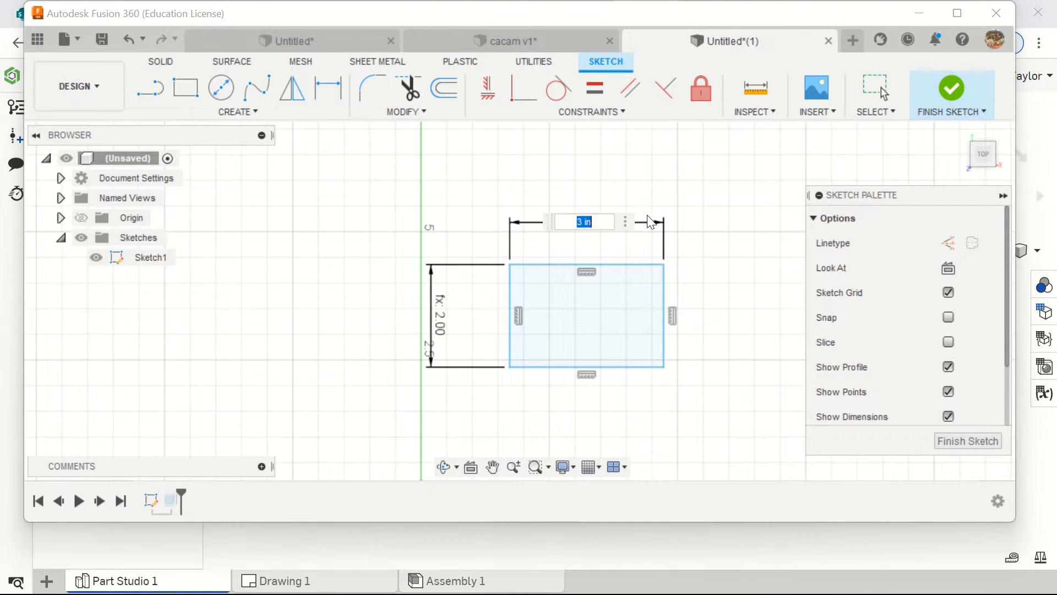
{"action": "type", "text": "6"}
{"action": "key", "text": "Return"}
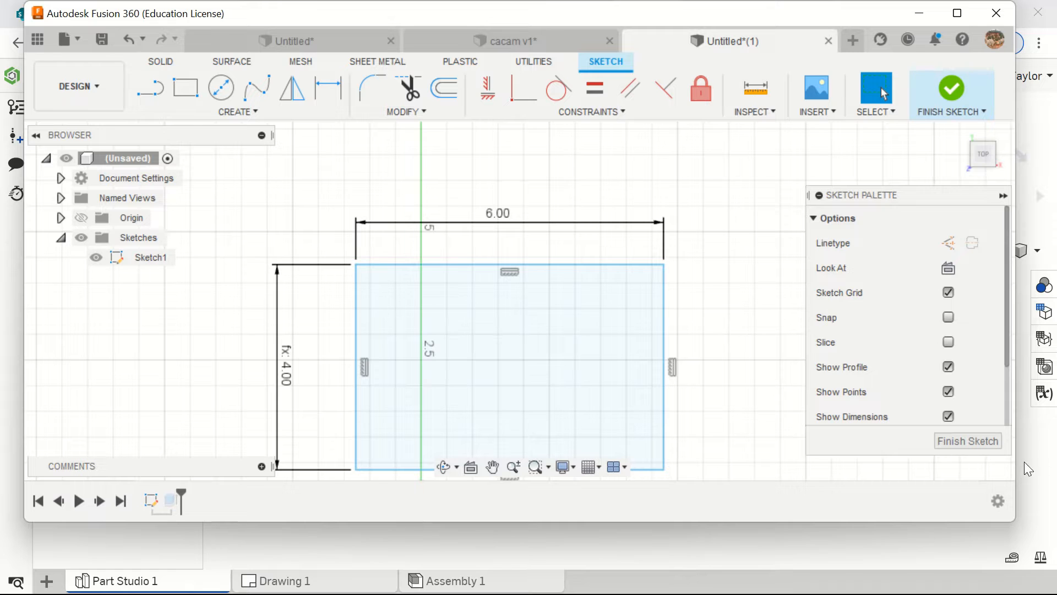
{"action": "left_click", "coordinate": [976, 443]}
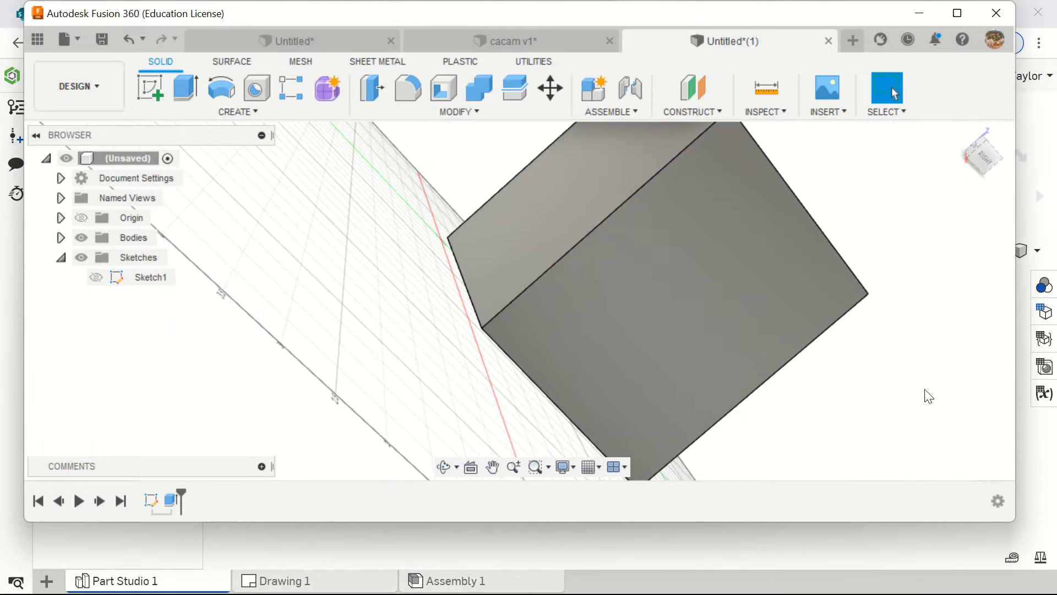
{"action": "middle_click_drag", "start_coordinate": [741, 271], "coordinate": [538, 326]}
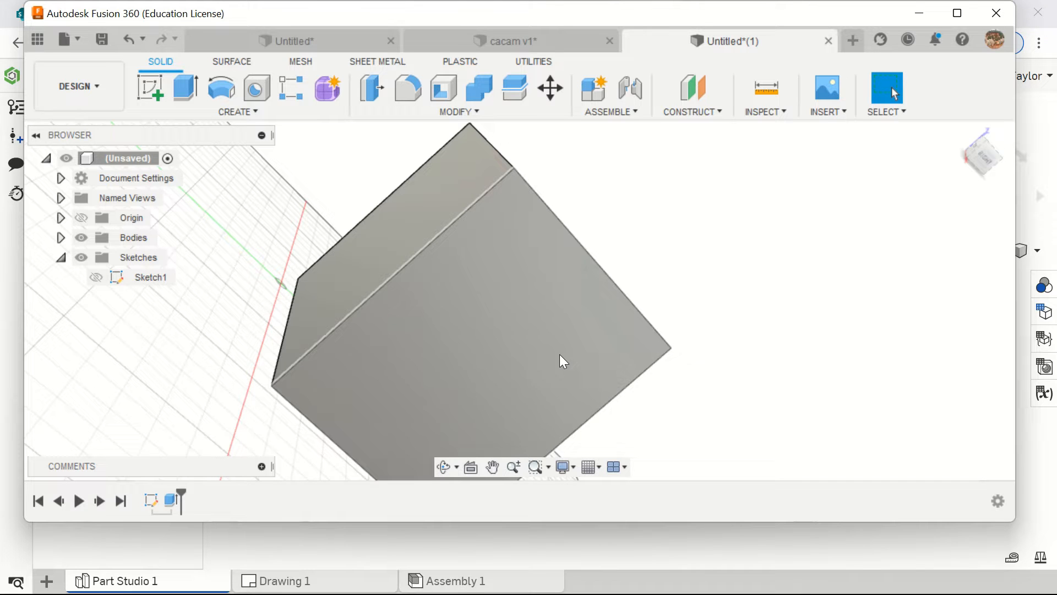
{"action": "scroll", "coordinate": [560, 352], "scroll_direction": "down", "scroll_amount": 3}
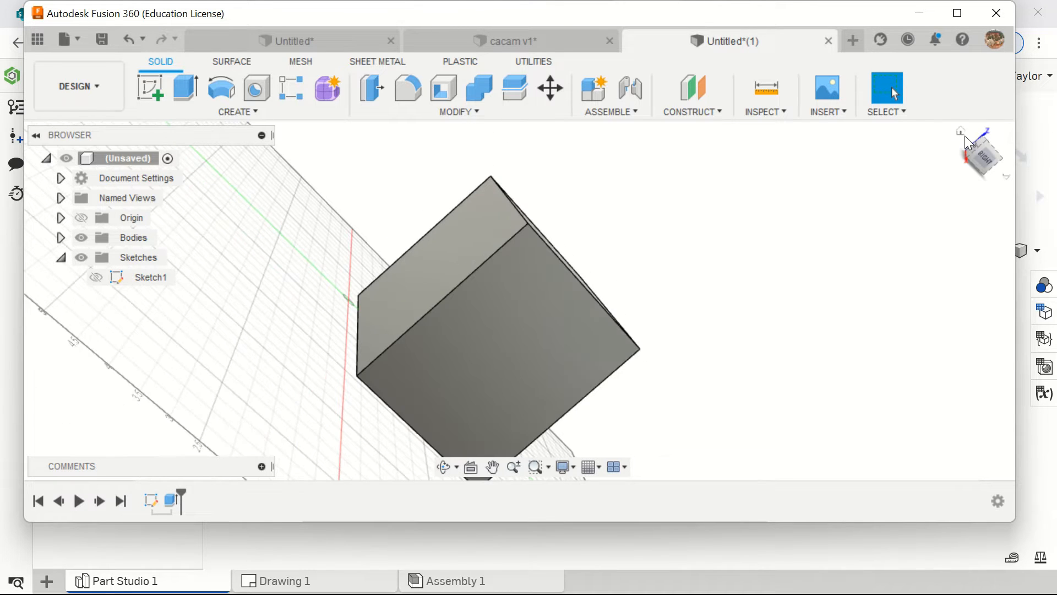
{"action": "left_click", "coordinate": [961, 131]}
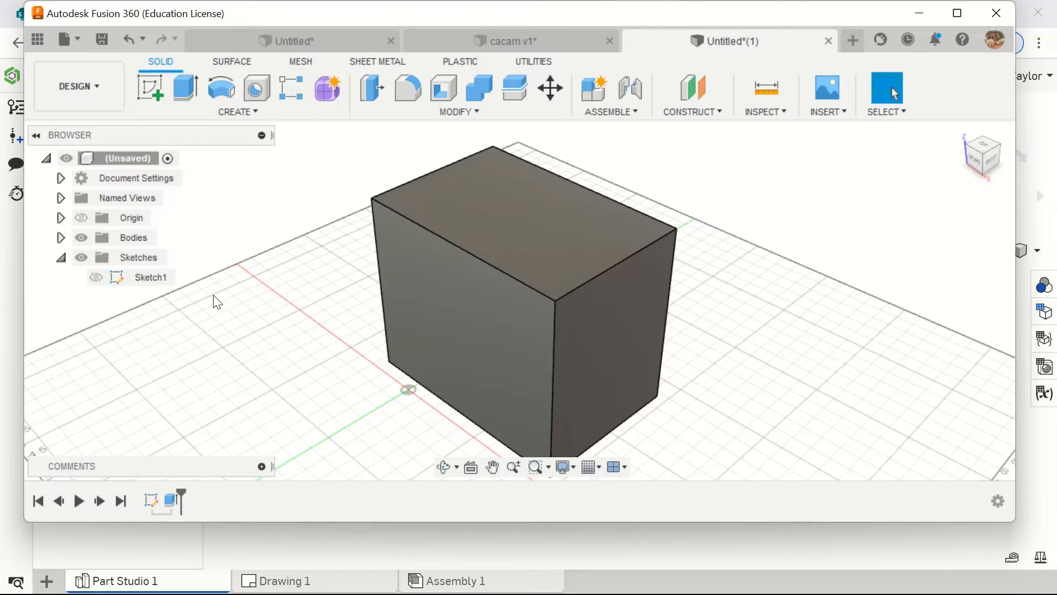
- Open the Change Parameters dialog for the box model
{"action": "left_click", "coordinate": [461, 113]}
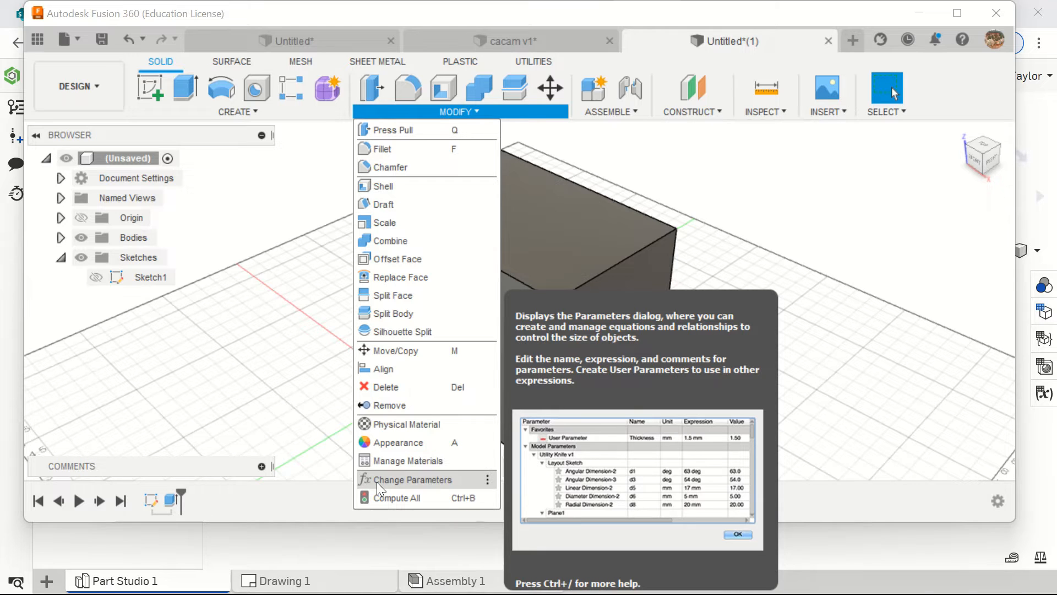
{"action": "left_click", "coordinate": [377, 483]}
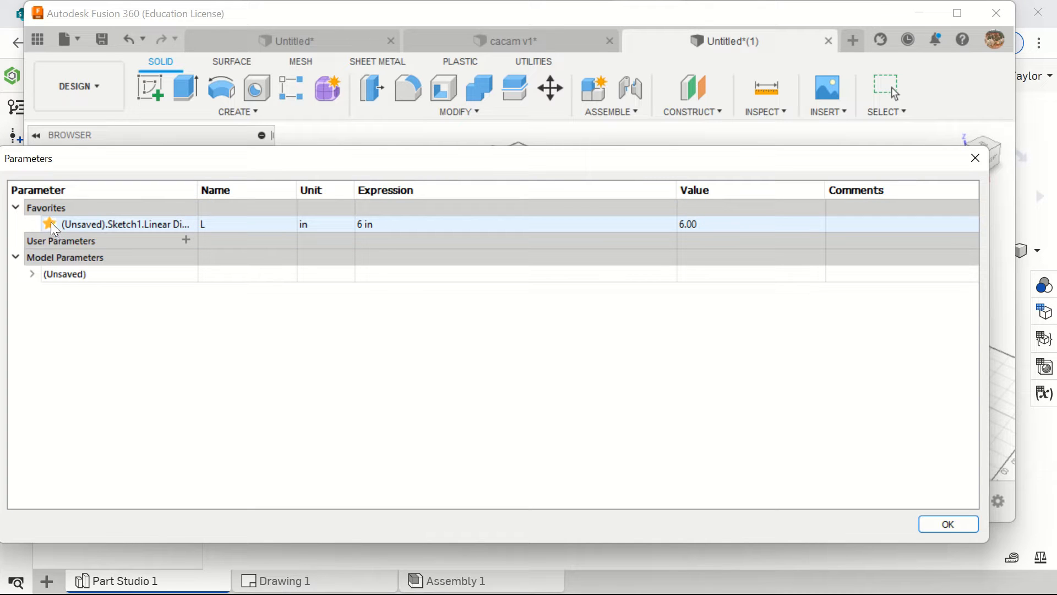
{"action": "double_click", "coordinate": [227, 222]}
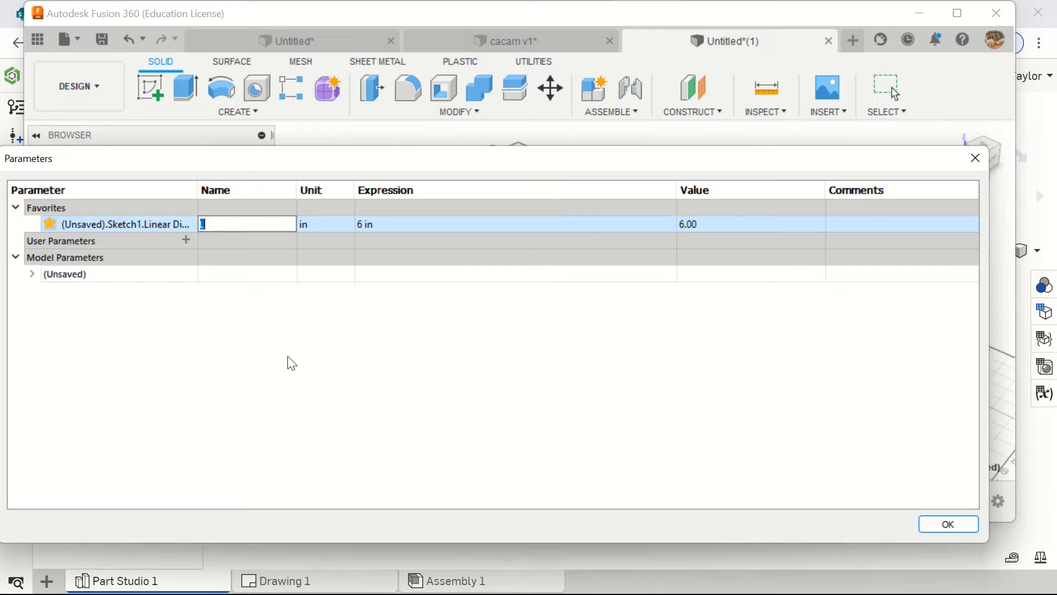
{"action": "type", "text": "Legth"}
{"action": "key", "text": "BackSpace"}
{"action": "key", "text": "BackSpace"}
{"action": "key", "text": "BackSpace"}
{"action": "key", "text": "BackSpace"}
{"action": "left_click", "coordinate": [369, 227]}
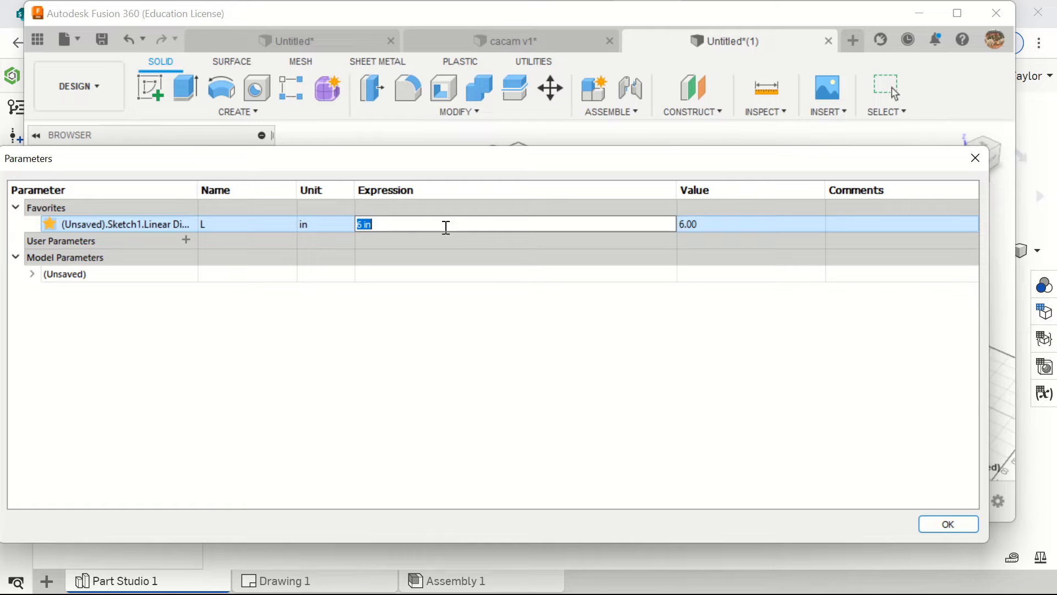
{"action": "left_click", "coordinate": [691, 229]}
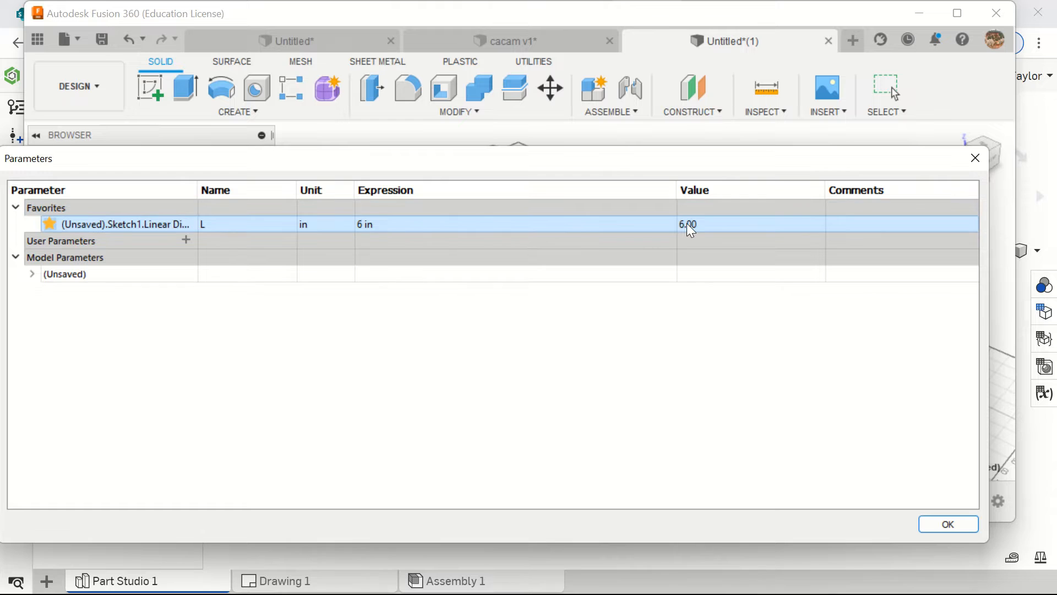
{"action": "double_click", "coordinate": [372, 223]}
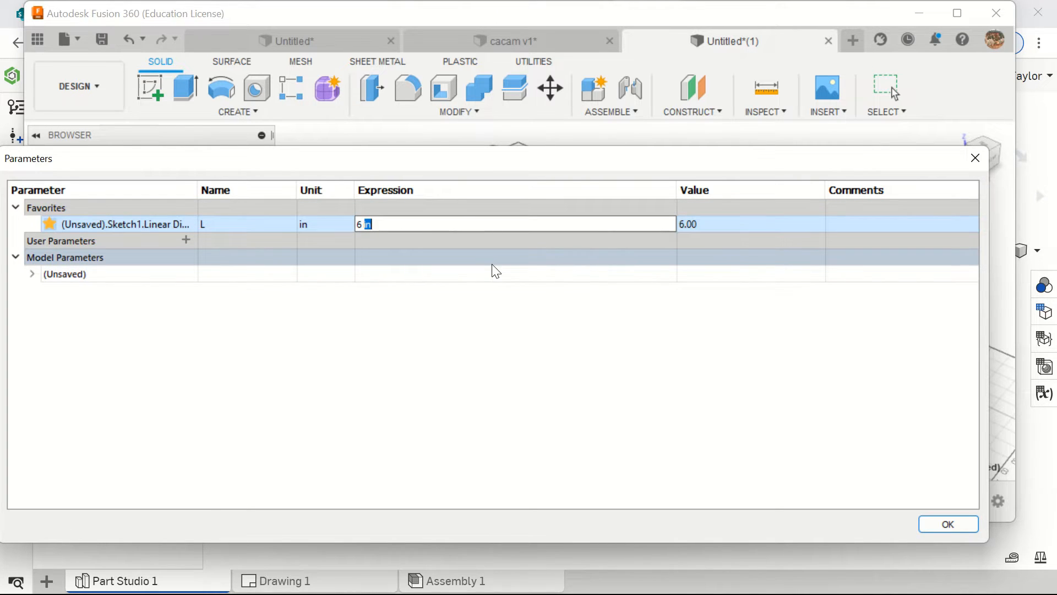
- Expand the sketch's model parameters and rename the linear dimension driven by (2 * L) / 3 as Width
{"action": "left_click", "coordinate": [14, 259]}
{"action": "left_click", "coordinate": [14, 259]}
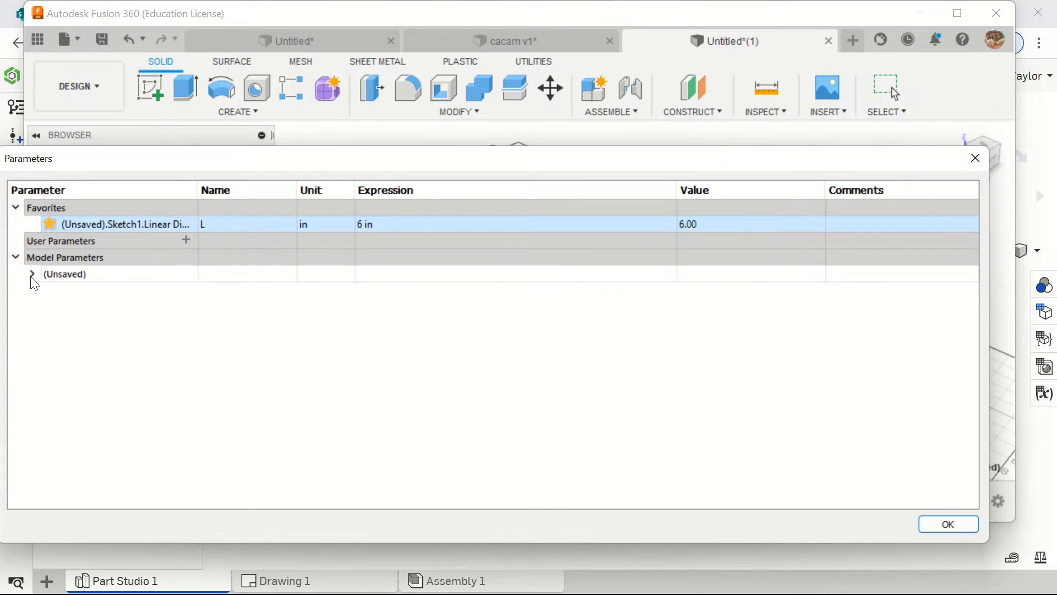
{"action": "left_click", "coordinate": [31, 275]}
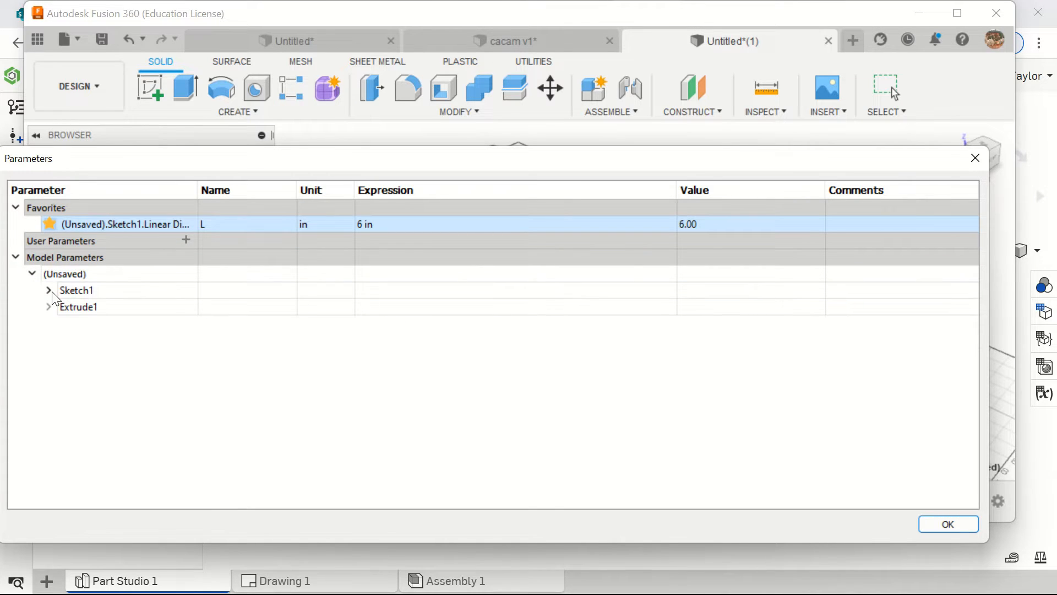
{"action": "left_click", "coordinate": [49, 291]}
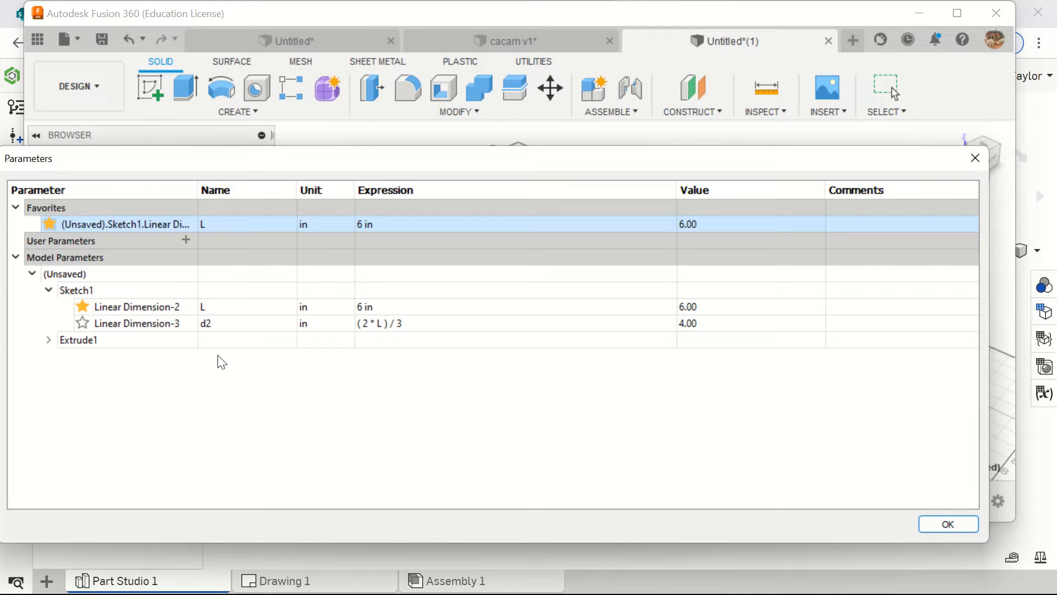
{"action": "double_click", "coordinate": [207, 322]}
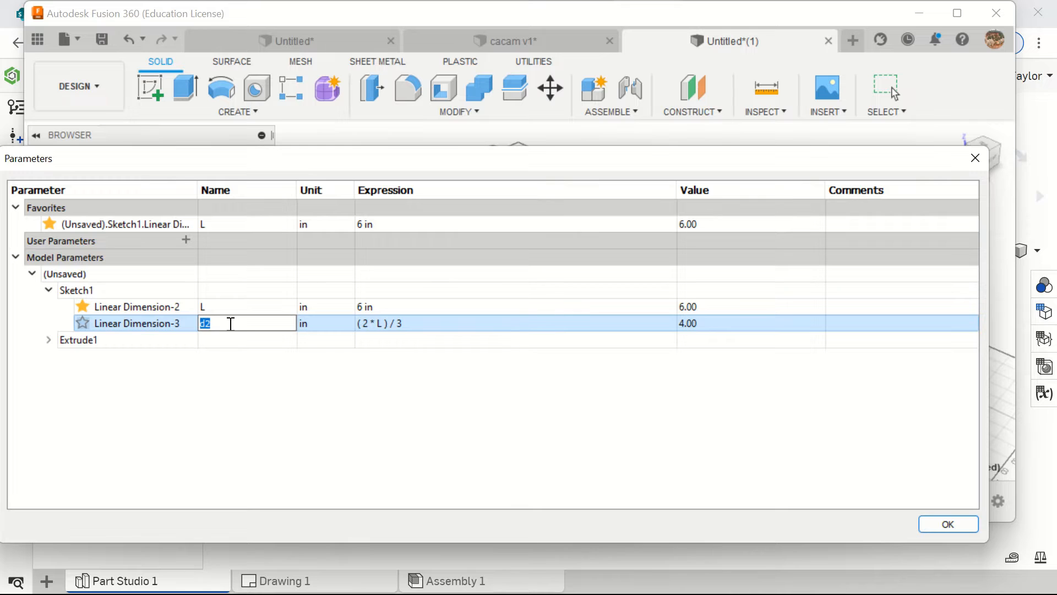
{"action": "type", "text": "w"}
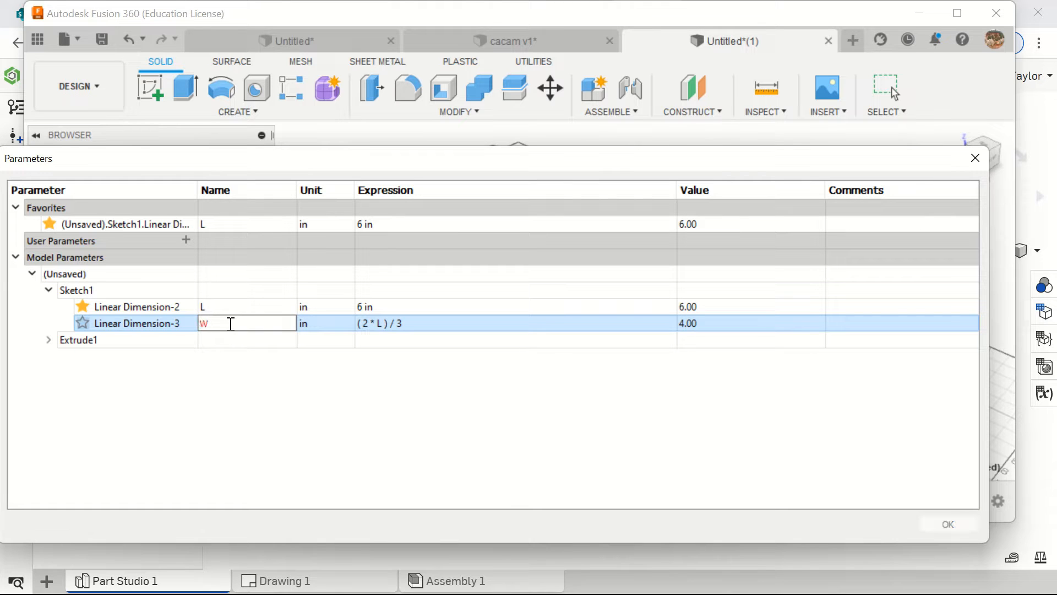
{"action": "key", "text": "Return"}
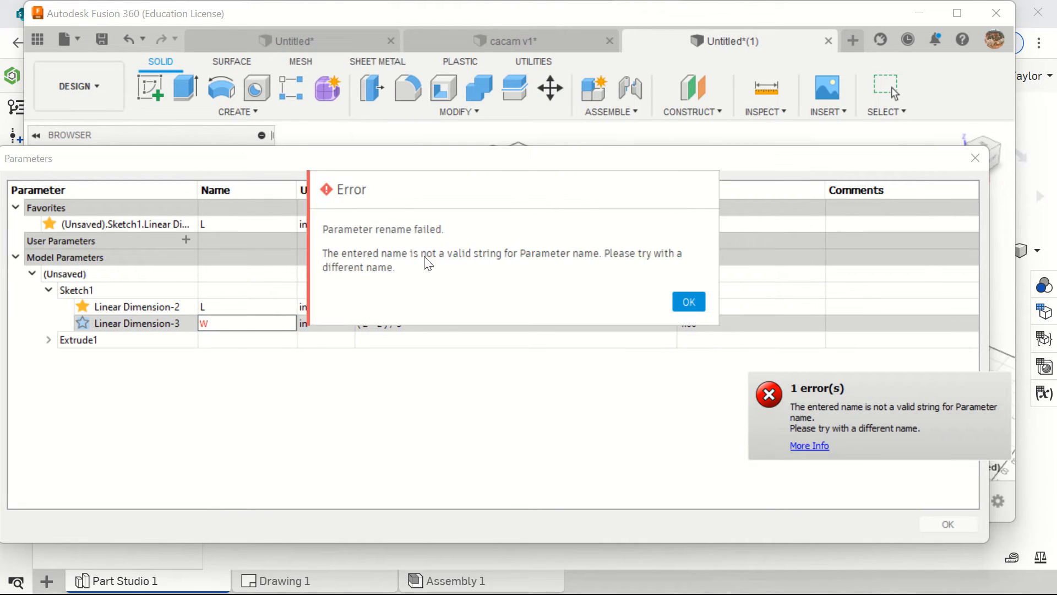
{"action": "left_click", "coordinate": [683, 300]}
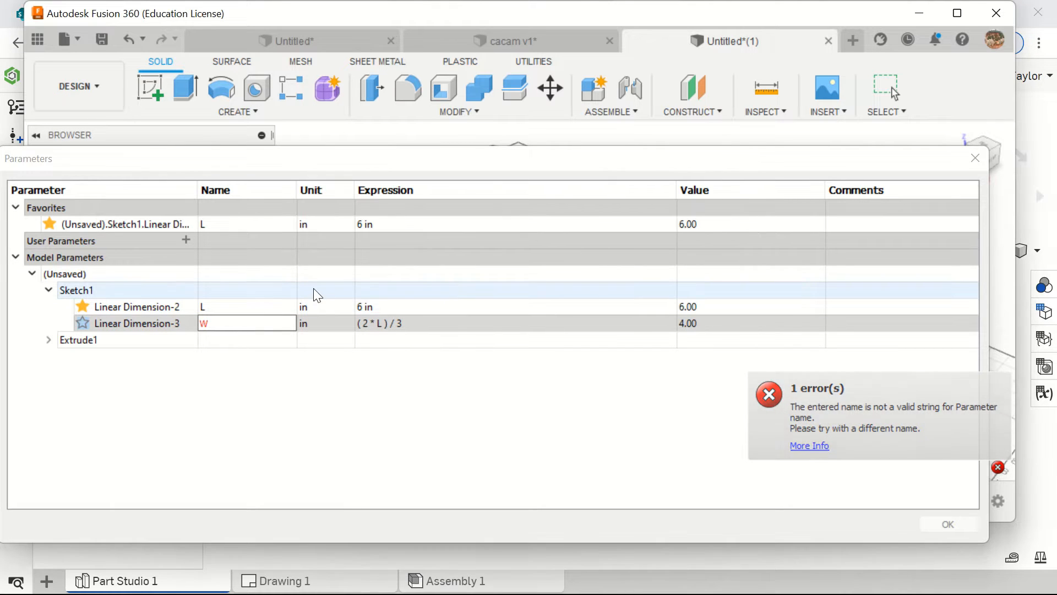
{"action": "type", "text": "idth"}
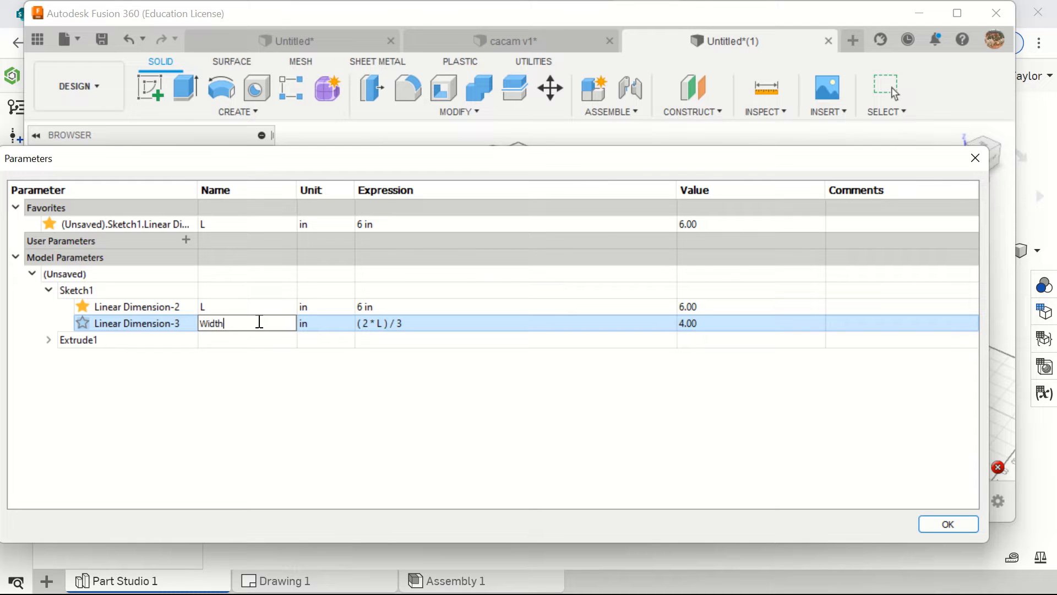
{"action": "left_click", "coordinate": [315, 307]}
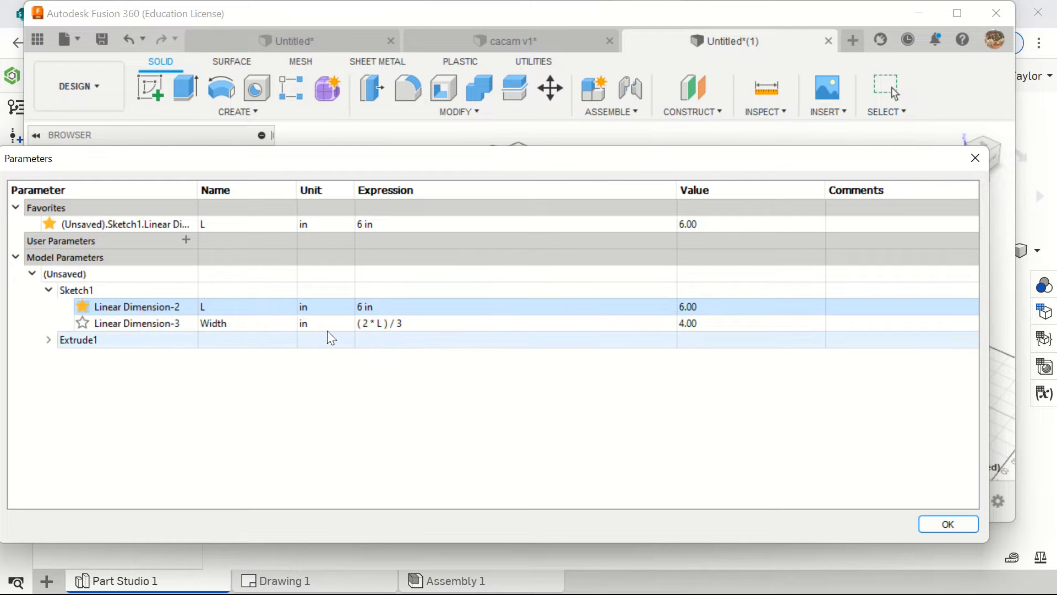
- Expand the extrusion's parameters, set parameter L to 10 in and accept the change to resize the box
{"action": "left_click", "coordinate": [381, 329]}
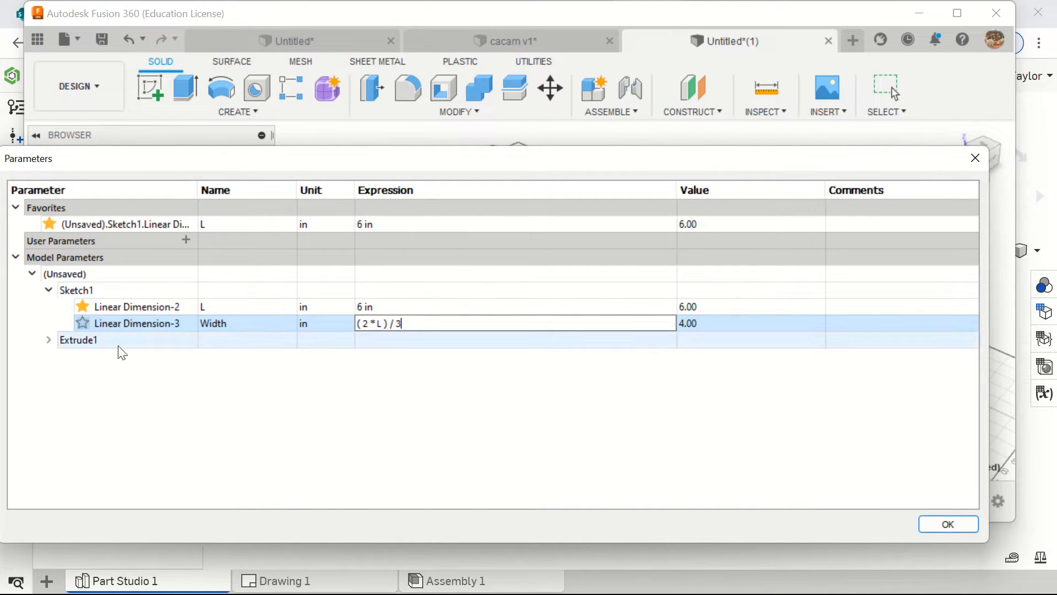
{"action": "left_click", "coordinate": [49, 340]}
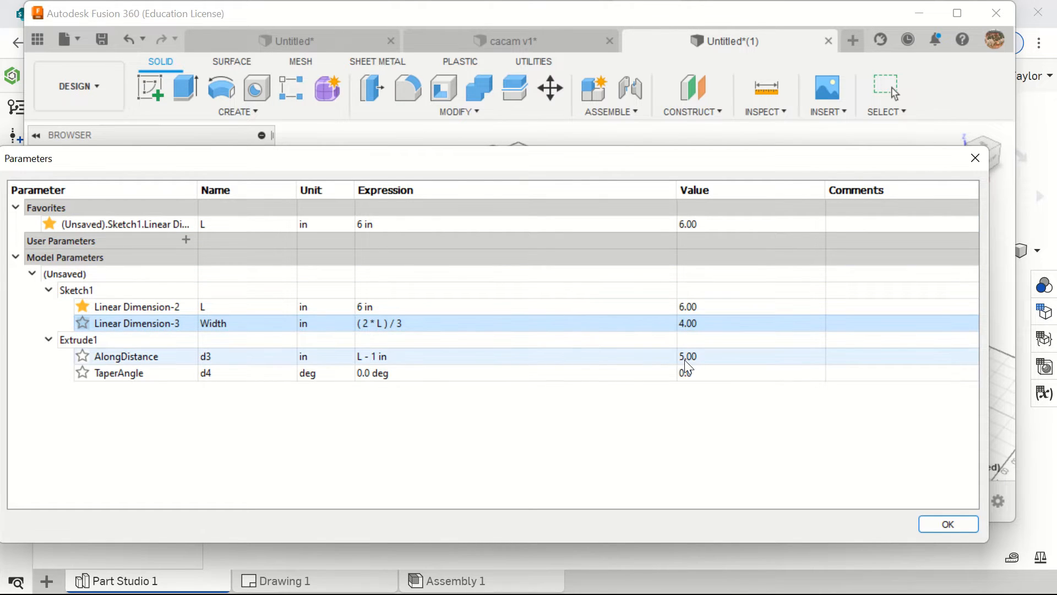
{"action": "double_click", "coordinate": [364, 224]}
{"action": "left_click", "coordinate": [364, 224]}
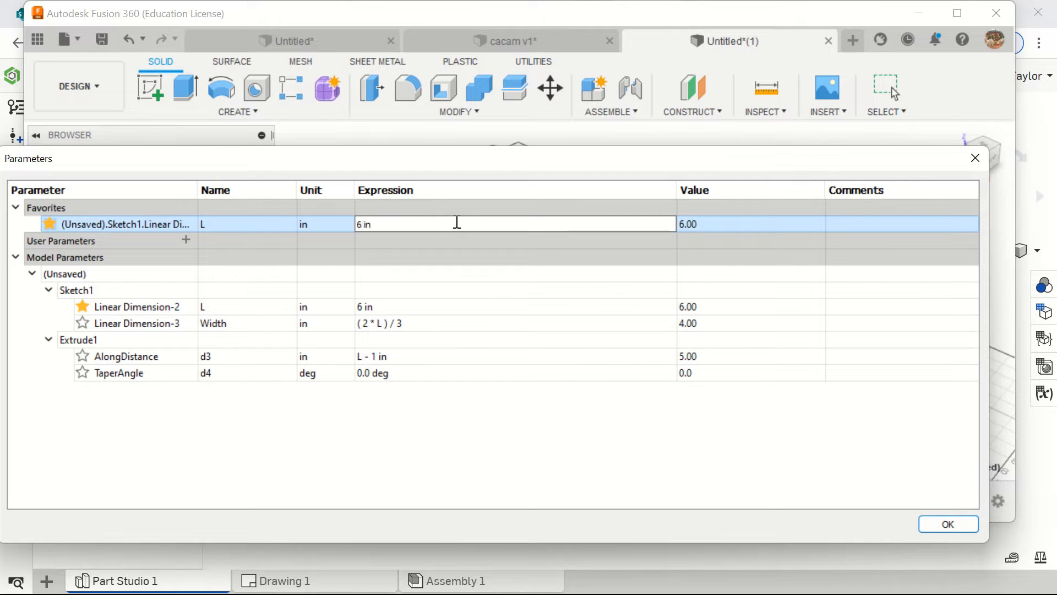
{"action": "key", "text": "BackSpace"}
{"action": "type", "text": "10"}
{"action": "key", "text": "Return"}
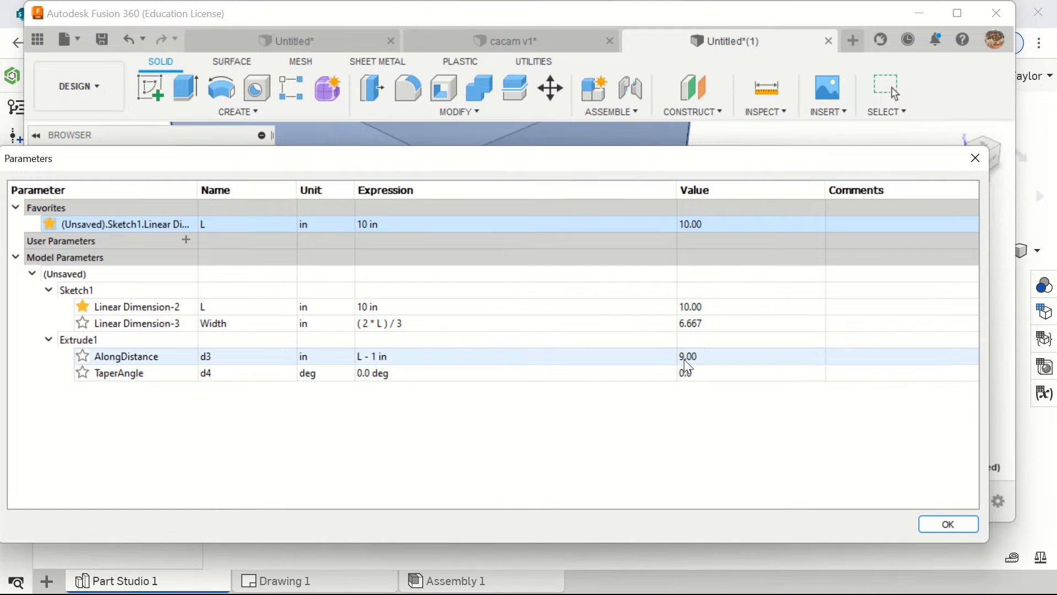
{"action": "left_click", "coordinate": [959, 526]}
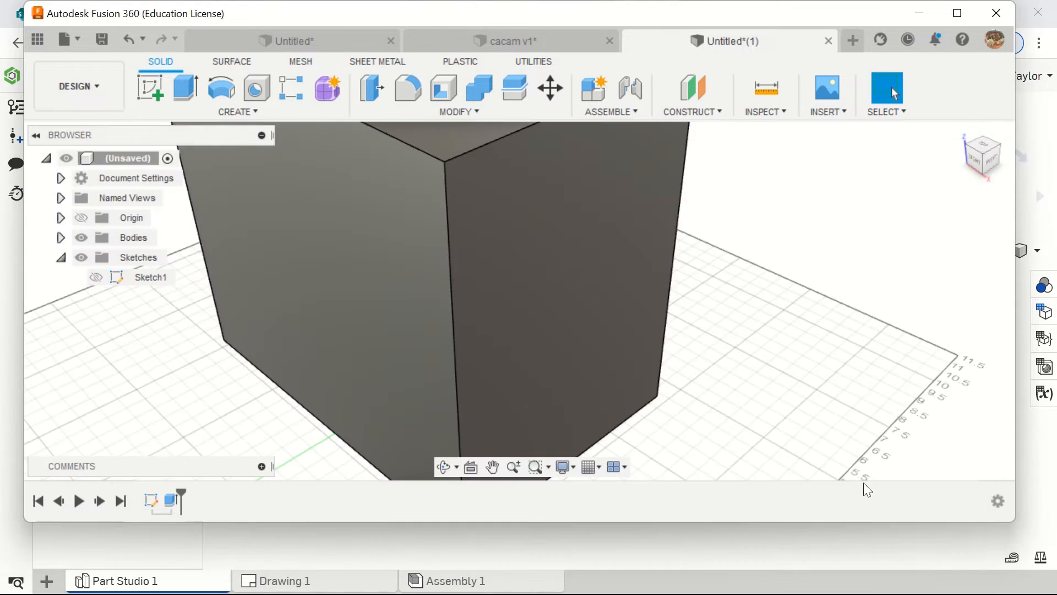
{"action": "scroll", "coordinate": [804, 388], "scroll_direction": "down", "scroll_amount": 5}
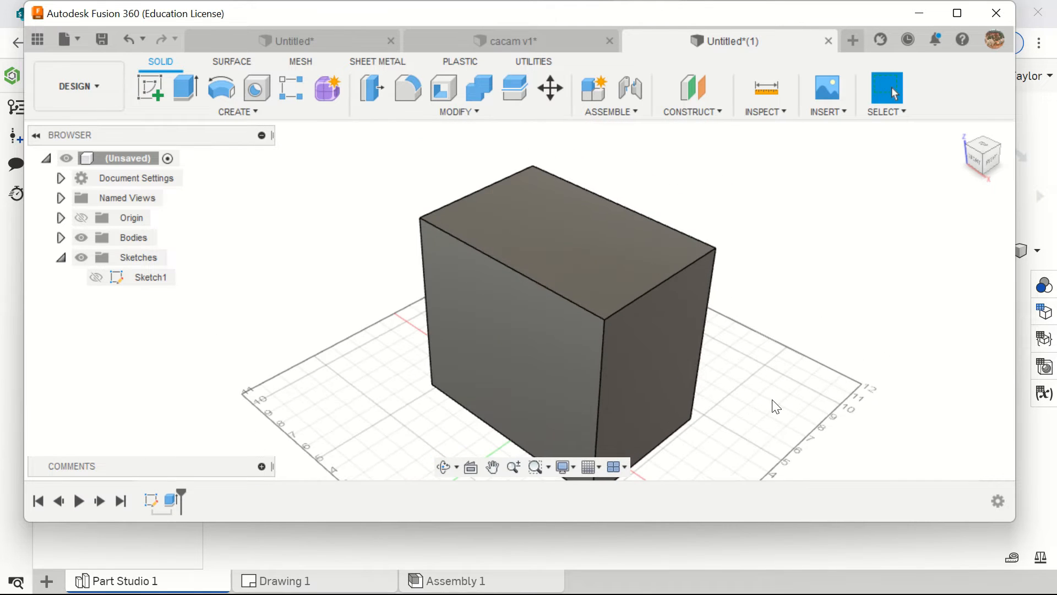
{"action": "scroll", "coordinate": [760, 385], "scroll_direction": "down", "scroll_amount": 2}
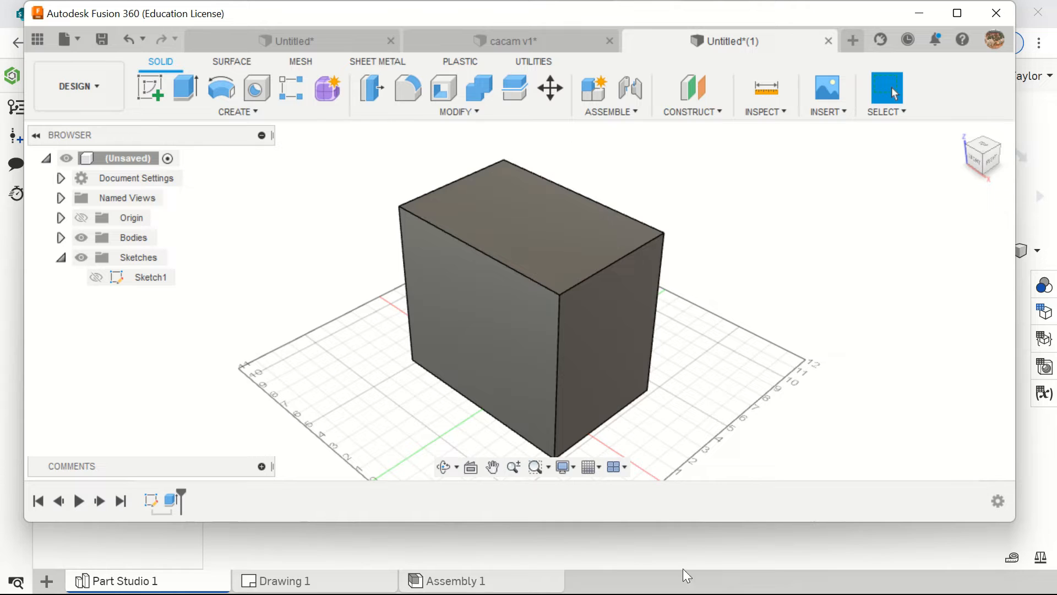
- Switch to Onshape and leave the Hole Example document for the Demonstration Files folder
{"action": "left_click", "coordinate": [920, 12]}
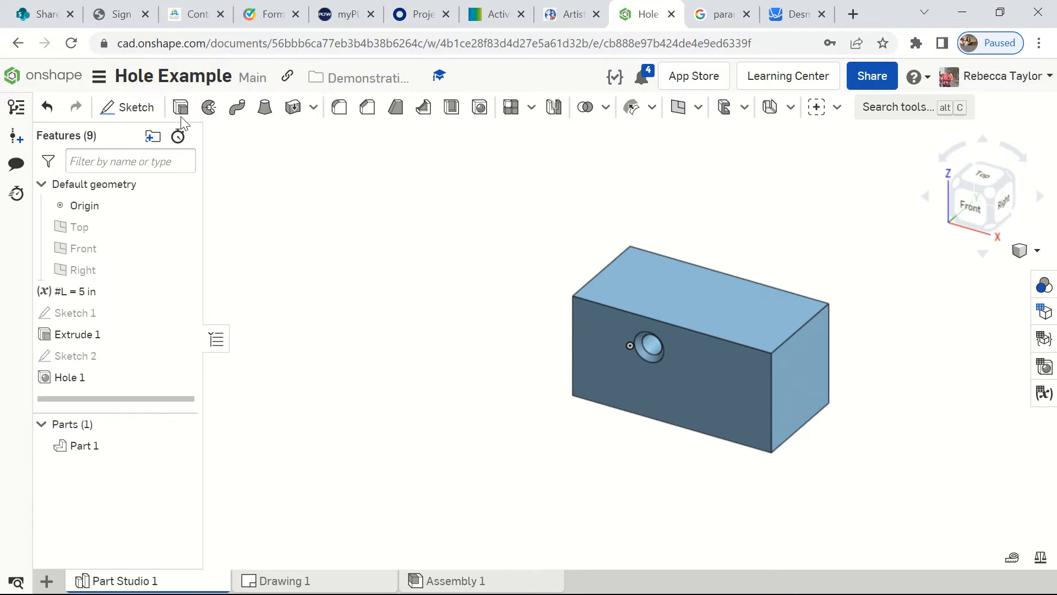
{"action": "left_click", "coordinate": [58, 81]}
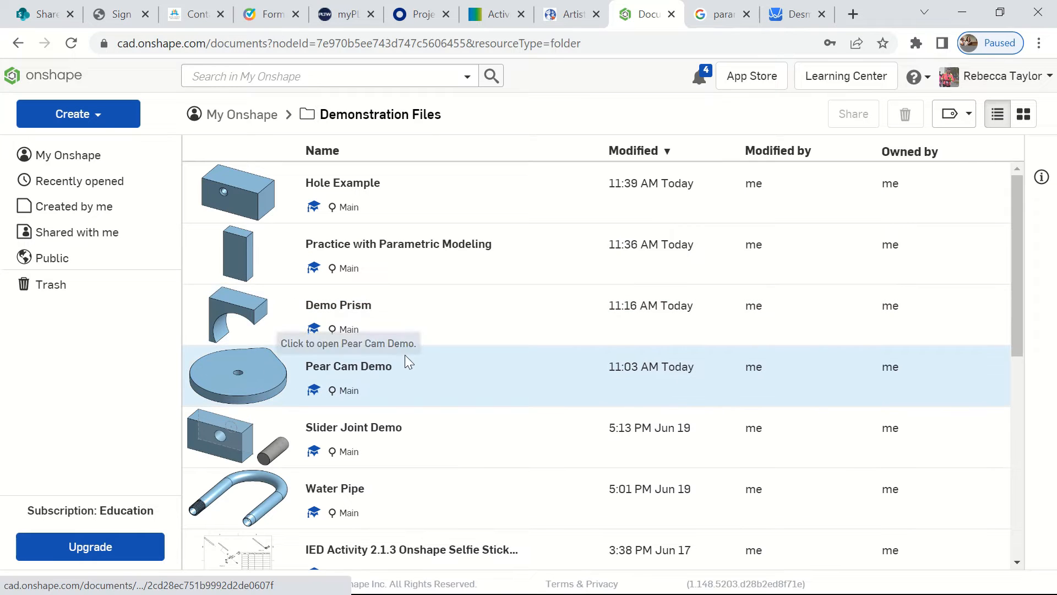
- Browse the demonstration files and open the Practice with Parametric Modeling document
{"action": "scroll", "coordinate": [490, 348], "scroll_direction": "down", "scroll_amount": 3}
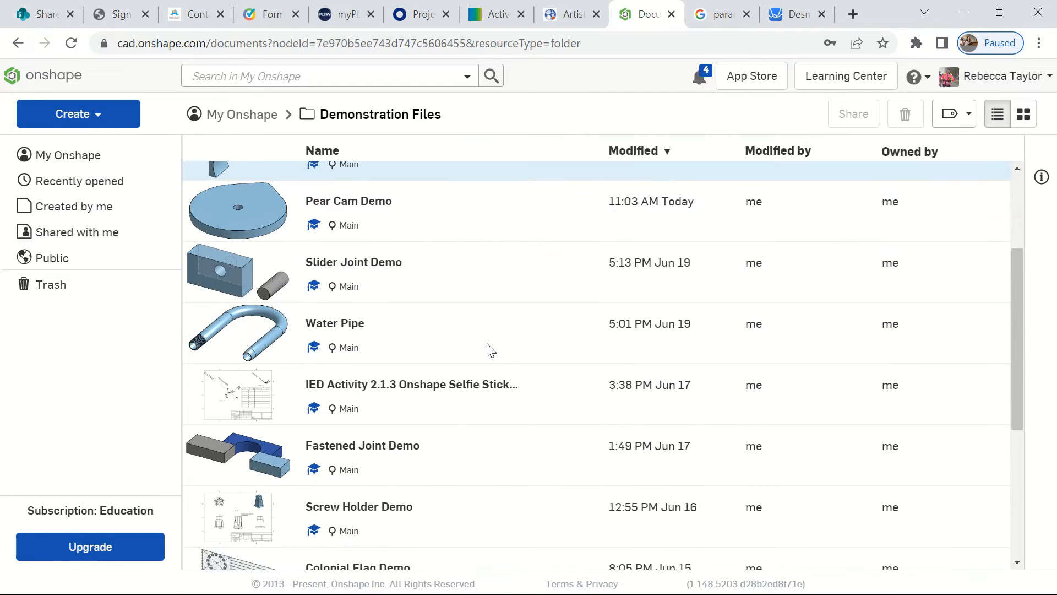
{"action": "scroll", "coordinate": [488, 349], "scroll_direction": "up", "scroll_amount": 3}
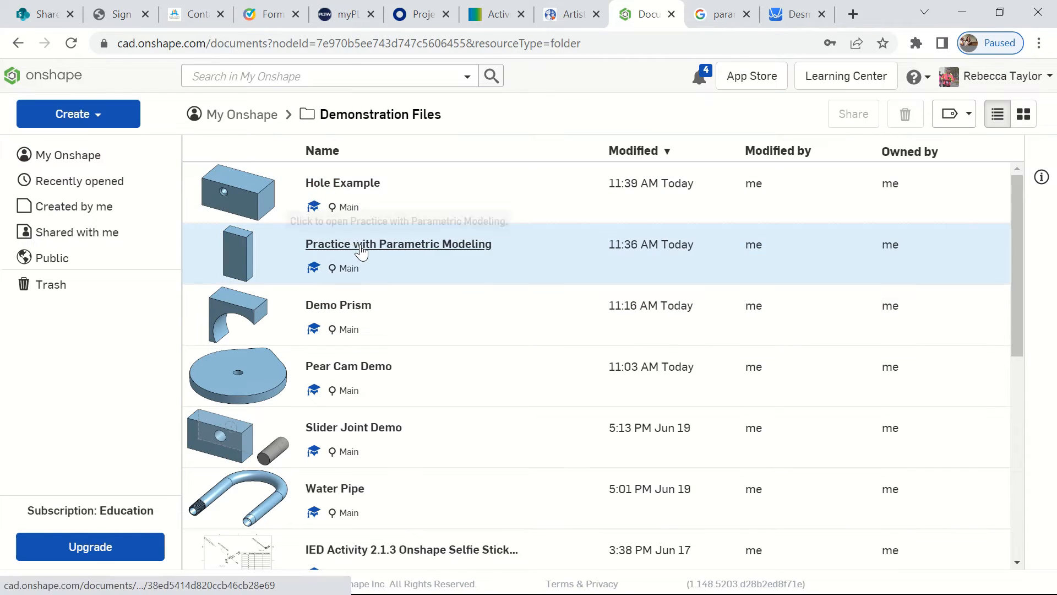
{"action": "left_click", "coordinate": [352, 244]}
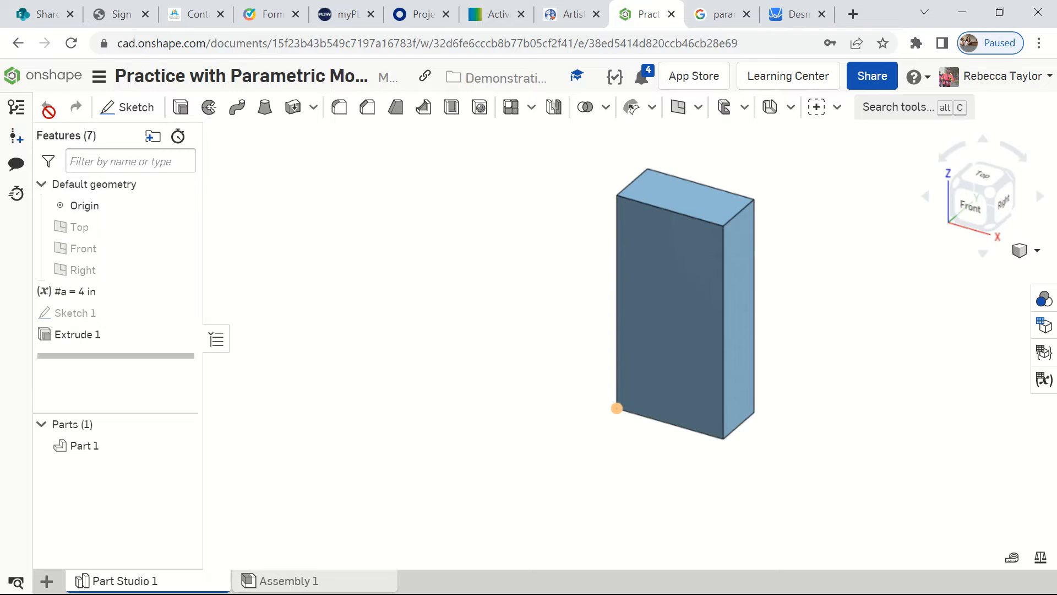
- Delete Extrude 1, Sketch 1 and the variable #a from the part studio
{"action": "left_click", "coordinate": [76, 336]}
{"action": "right_click", "coordinate": [111, 336]}
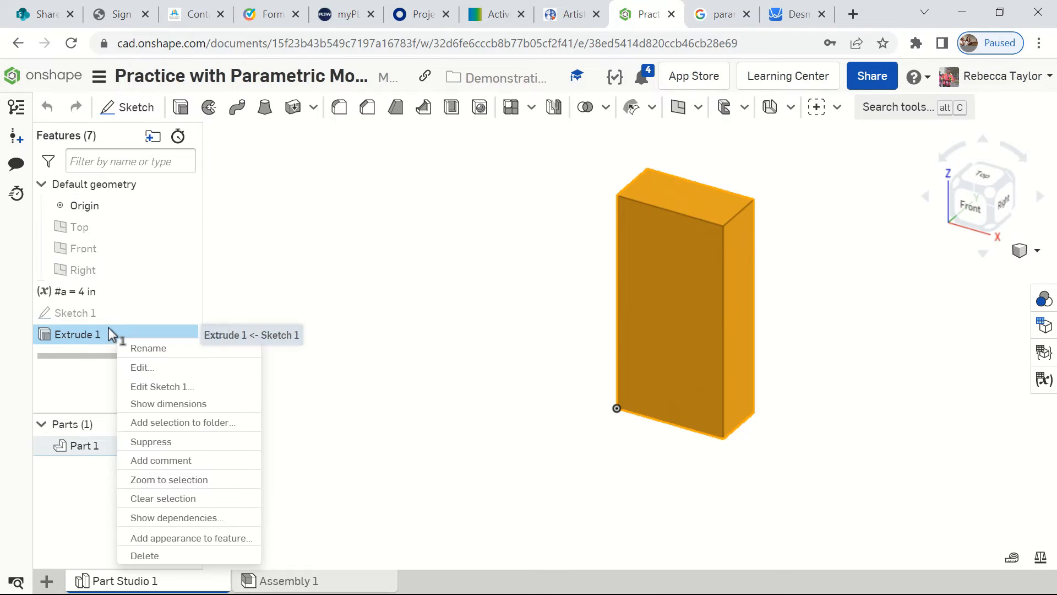
{"action": "left_click", "coordinate": [146, 556]}
{"action": "left_click", "coordinate": [78, 315]}
{"action": "right_click", "coordinate": [78, 318]}
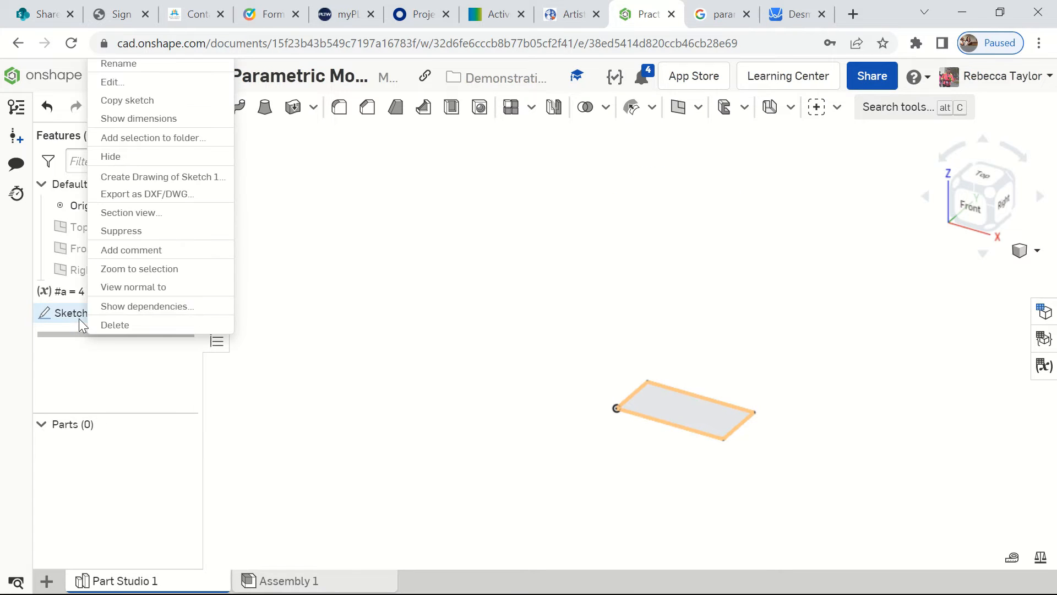
{"action": "left_click", "coordinate": [102, 324]}
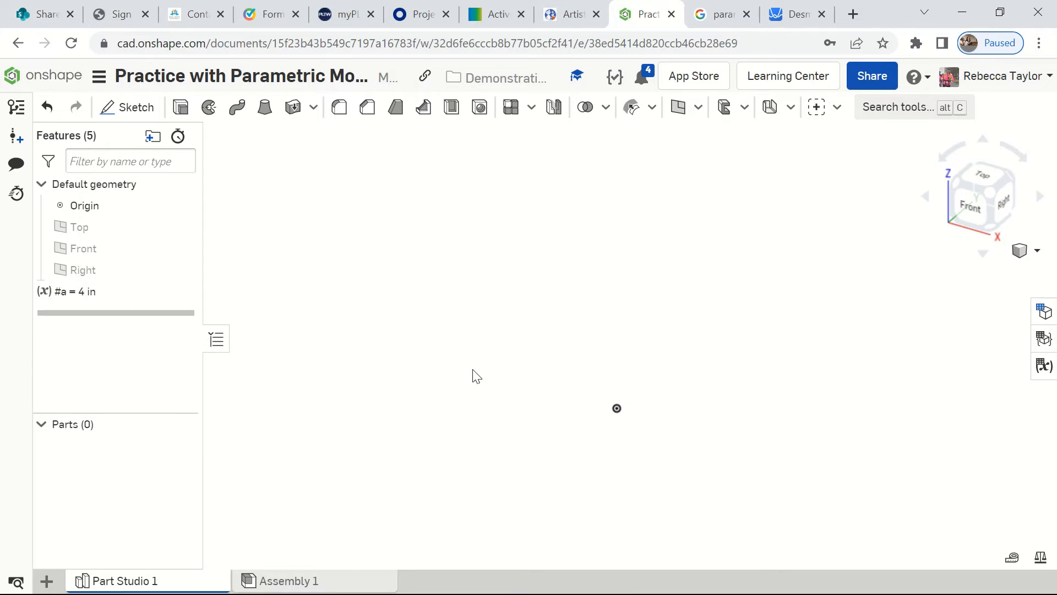
{"action": "right_click", "coordinate": [64, 295]}
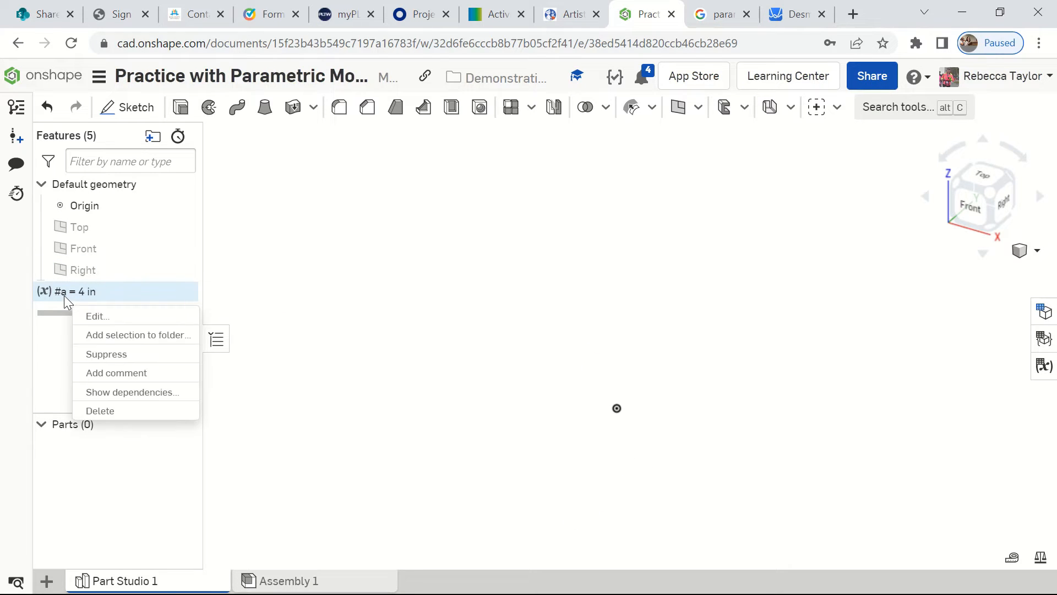
{"action": "left_click", "coordinate": [108, 412]}
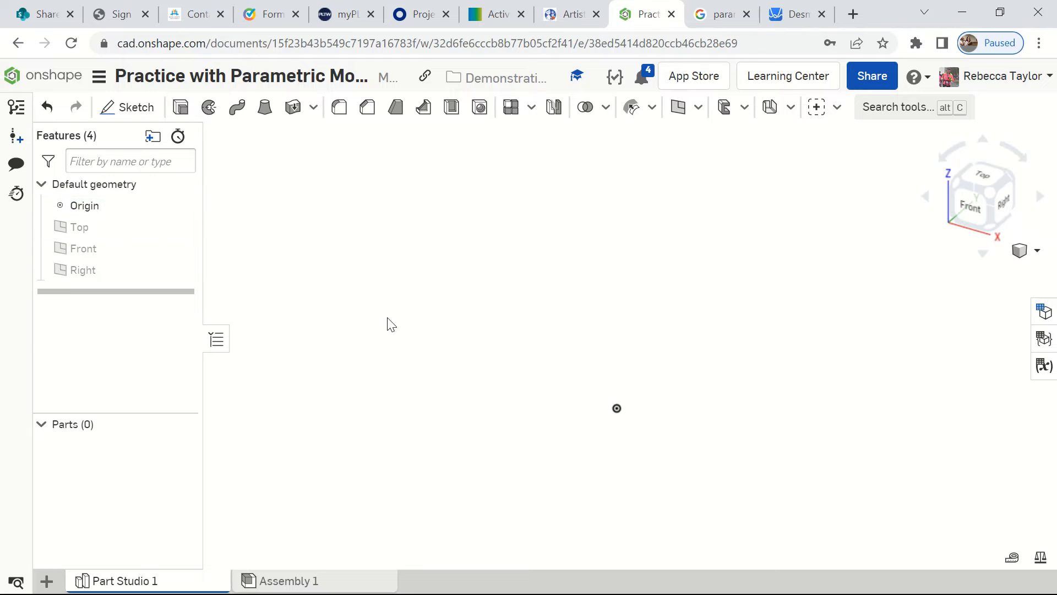
- Start a sketch on the Top plane, view it straight on, and draw a corner rectangle about 7.28 by 2.69 in above the origin
{"action": "left_click", "coordinate": [85, 230]}
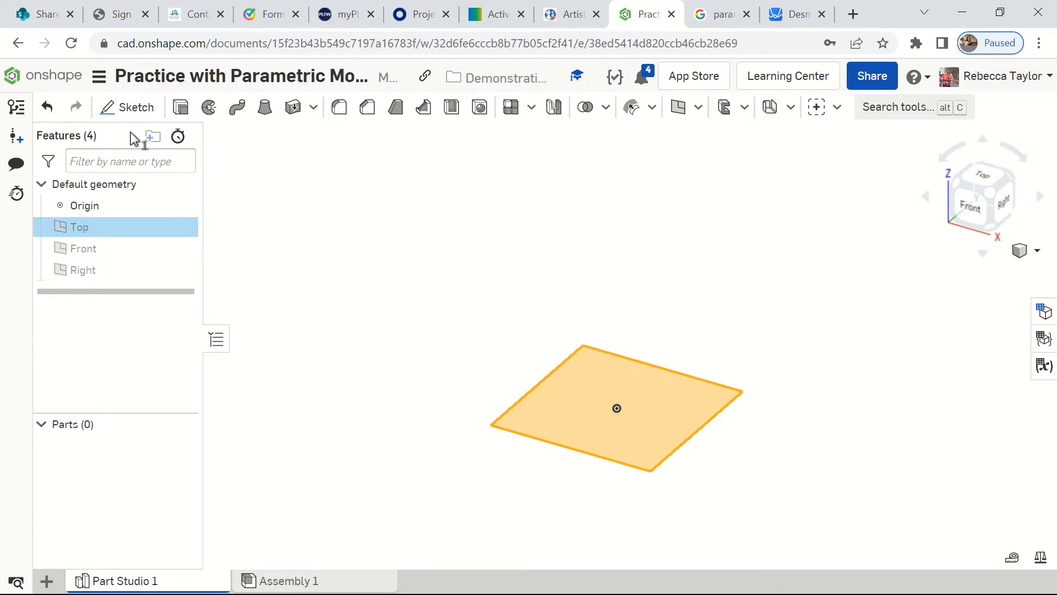
{"action": "left_click", "coordinate": [130, 108]}
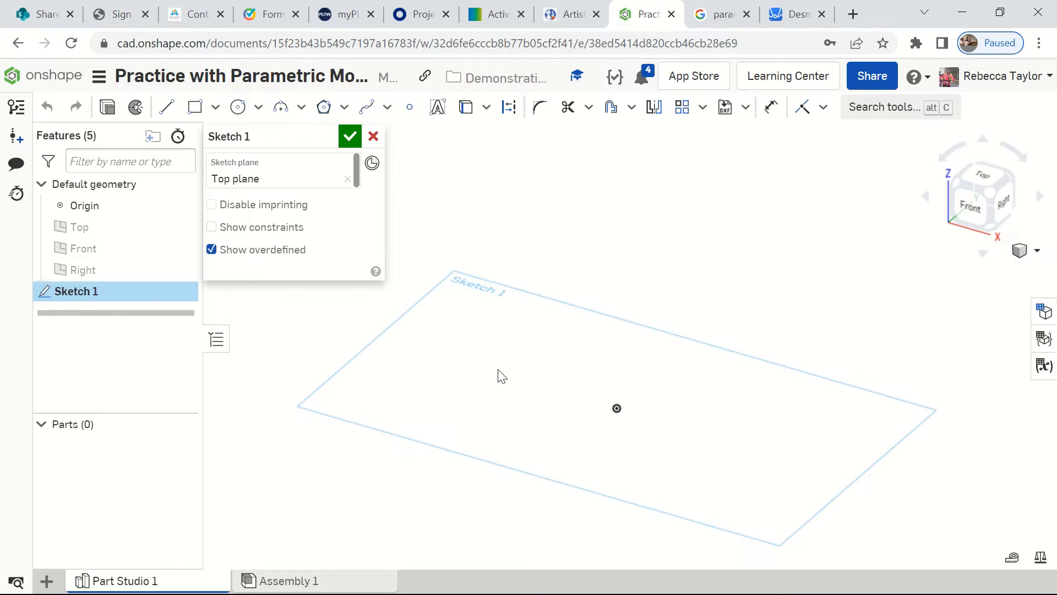
{"action": "key", "text": "n"}
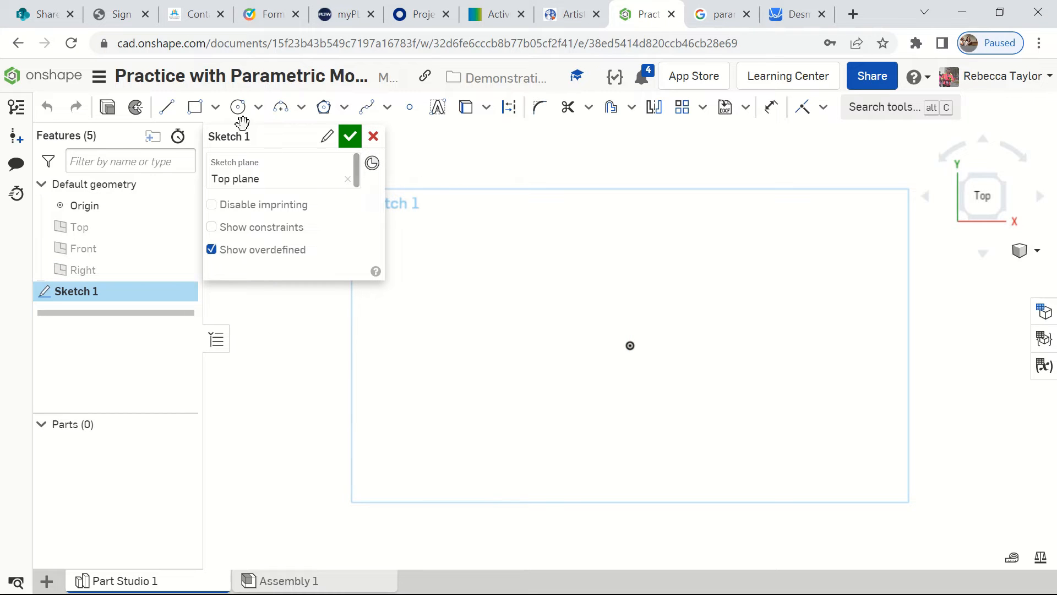
{"action": "left_click", "coordinate": [196, 108]}
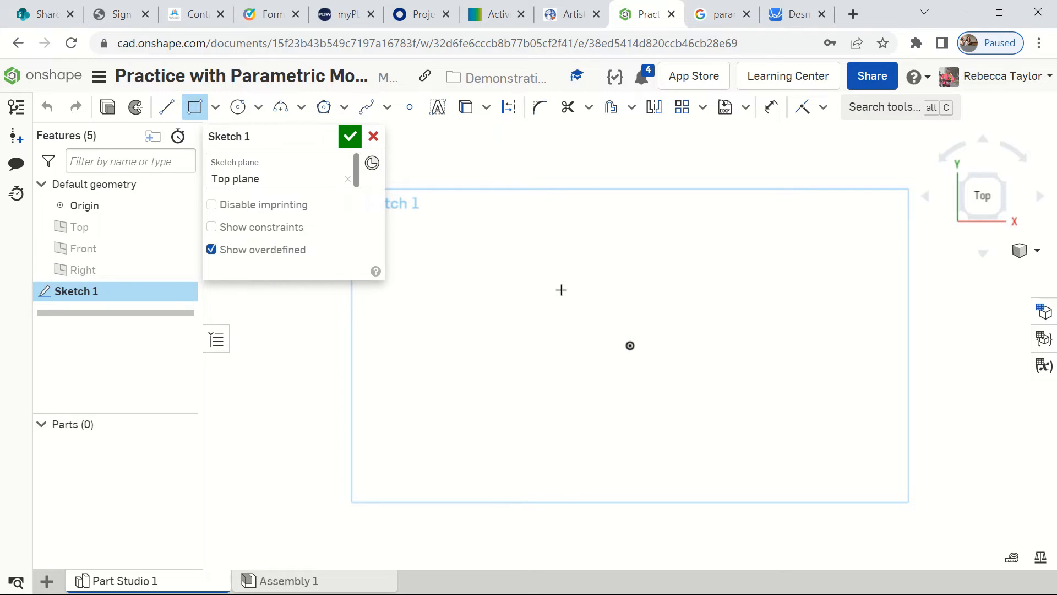
{"action": "left_click", "coordinate": [560, 308]}
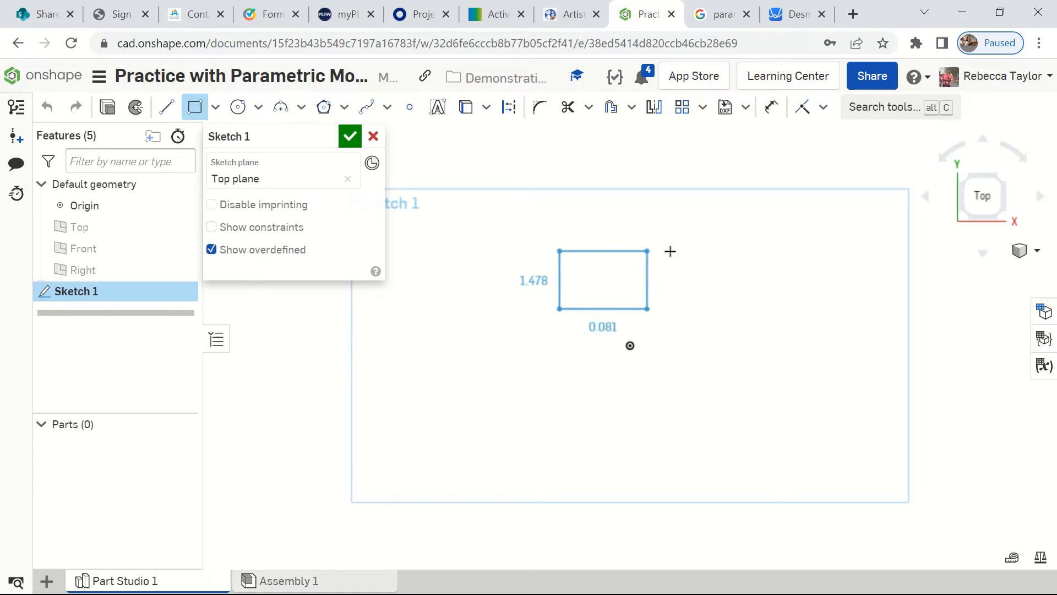
{"action": "left_click", "coordinate": [783, 225]}
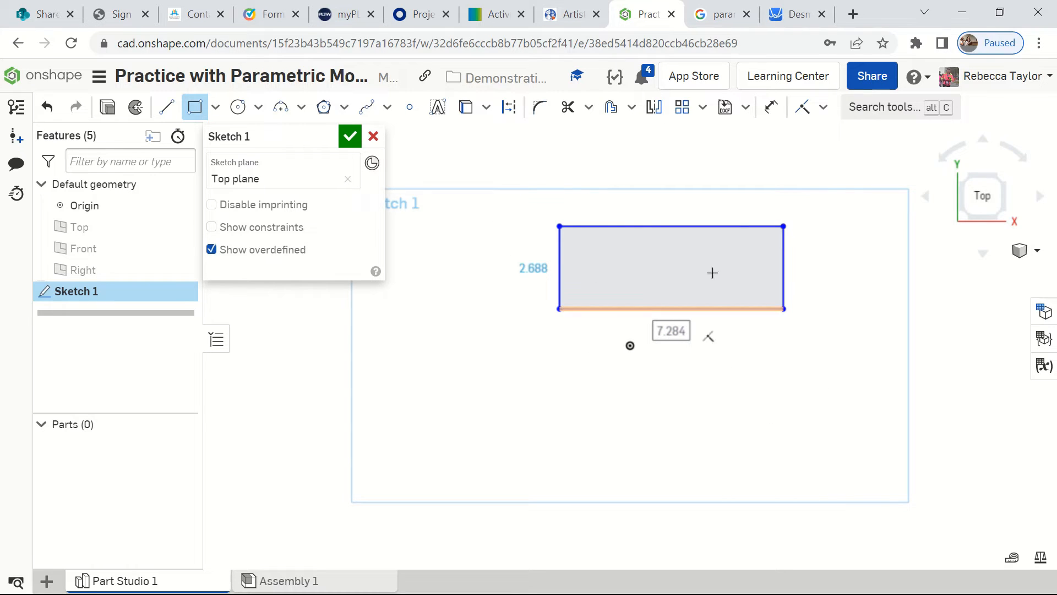
- Dimension the rectangle's top edge with a new length variable L set to 5 in
{"action": "left_click", "coordinate": [772, 108]}
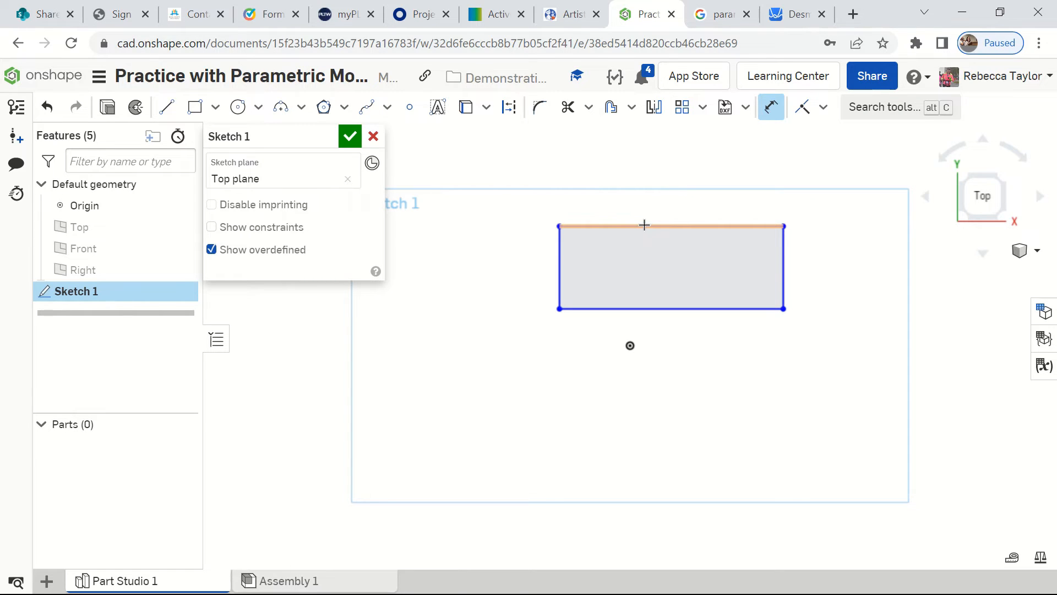
{"action": "left_click", "coordinate": [676, 227]}
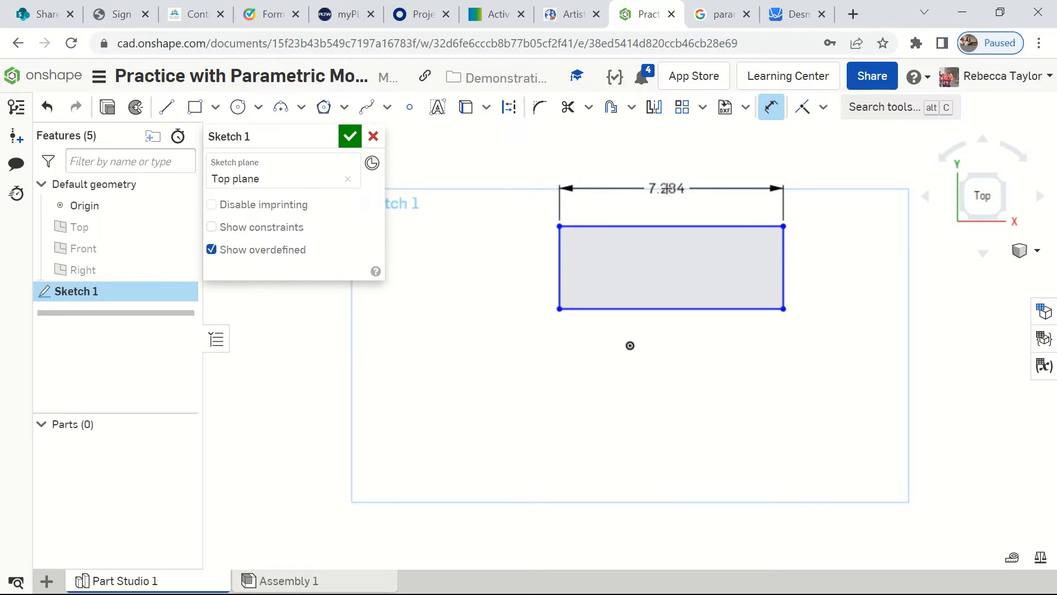
{"action": "left_click", "coordinate": [666, 189]}
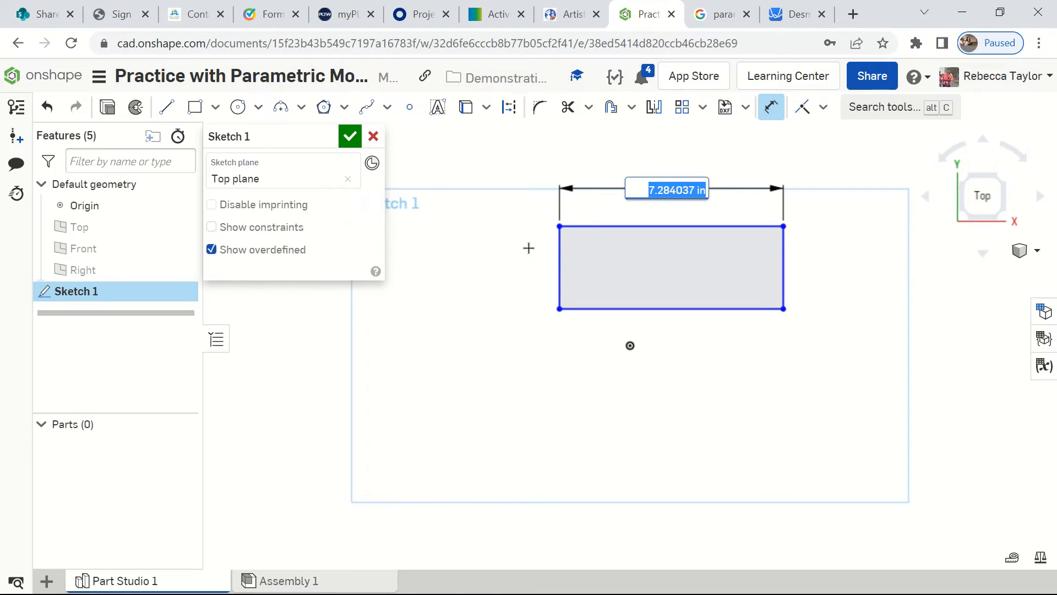
{"action": "key", "text": "BackSpace"}
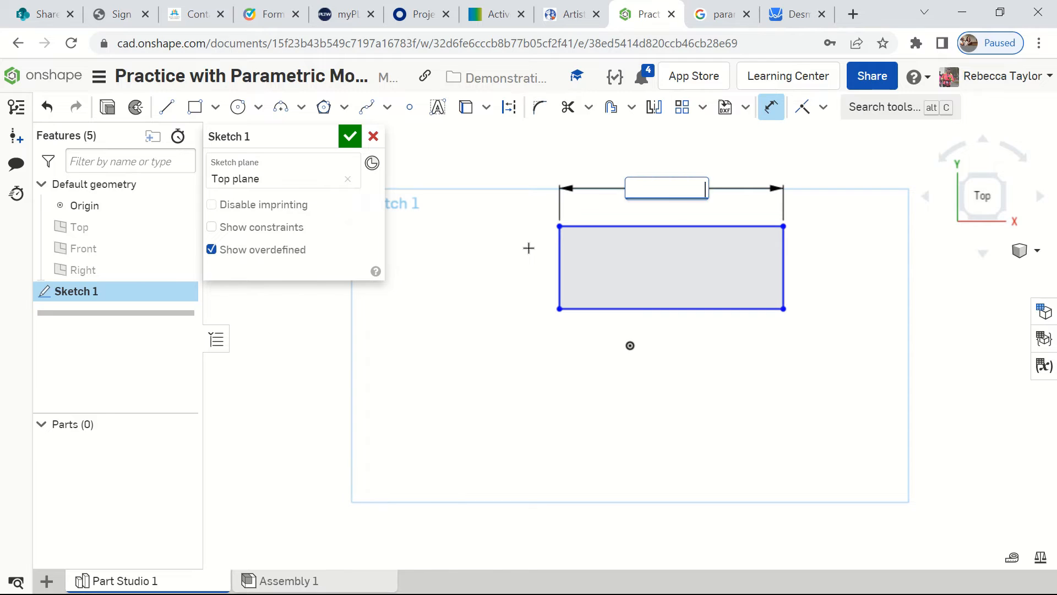
{"action": "type", "text": "#"}
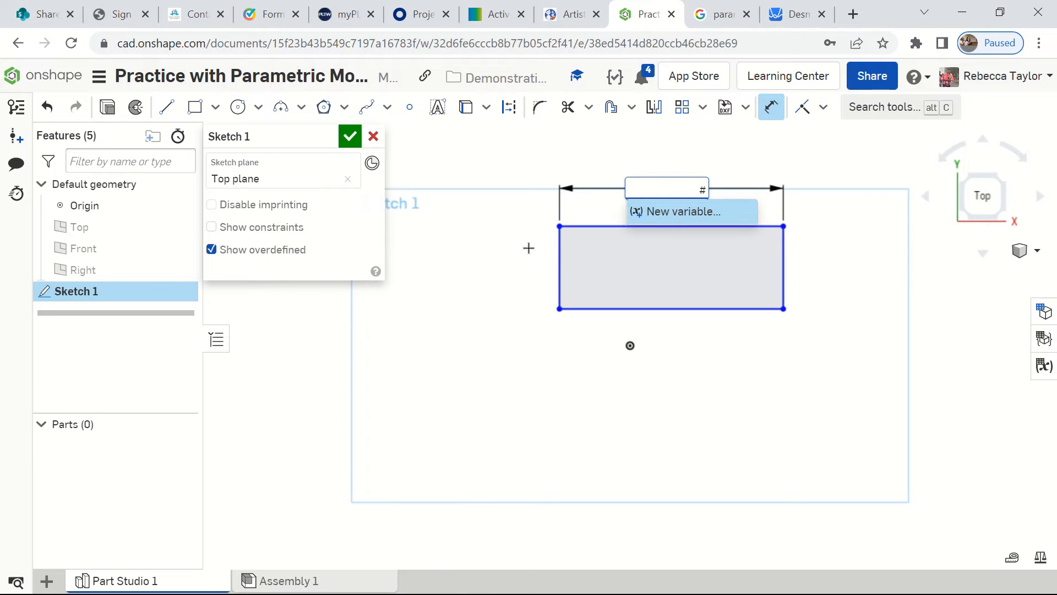
{"action": "type", "text": "L"}
{"action": "left_click", "coordinate": [681, 216]}
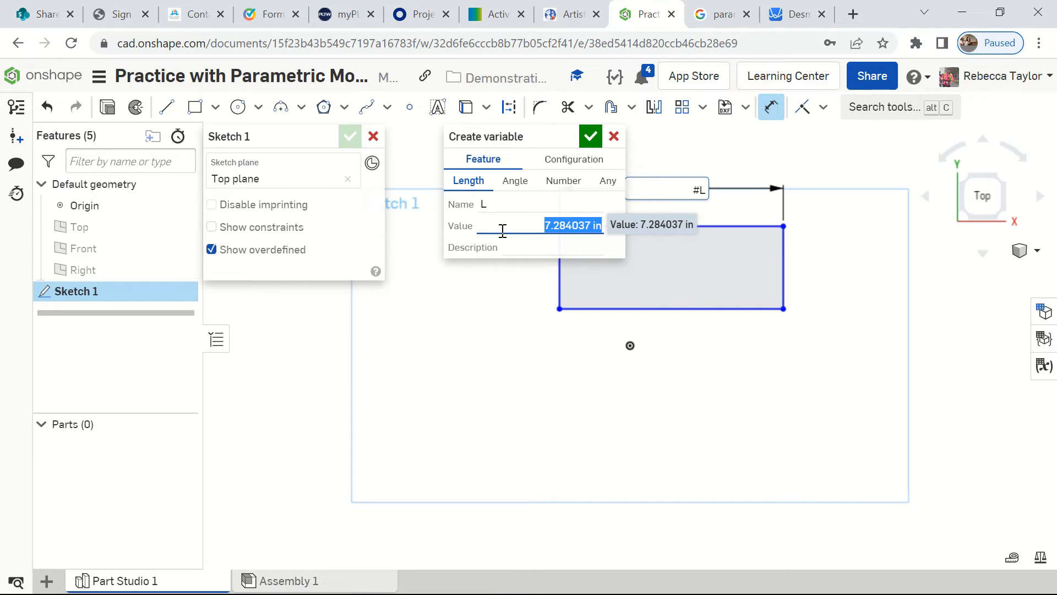
{"action": "type", "text": "5"}
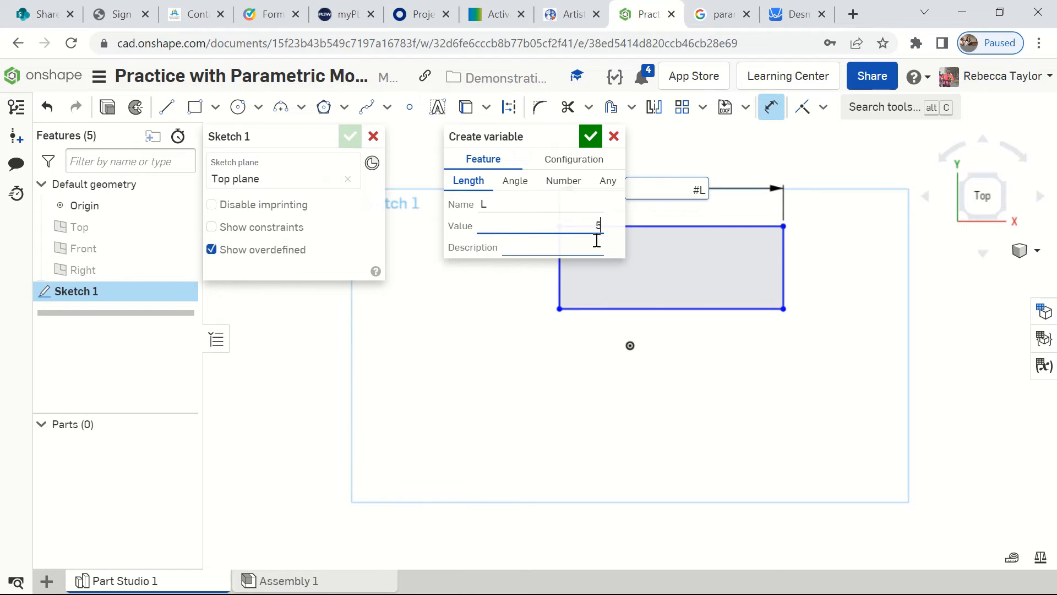
{"action": "left_click", "coordinate": [590, 135]}
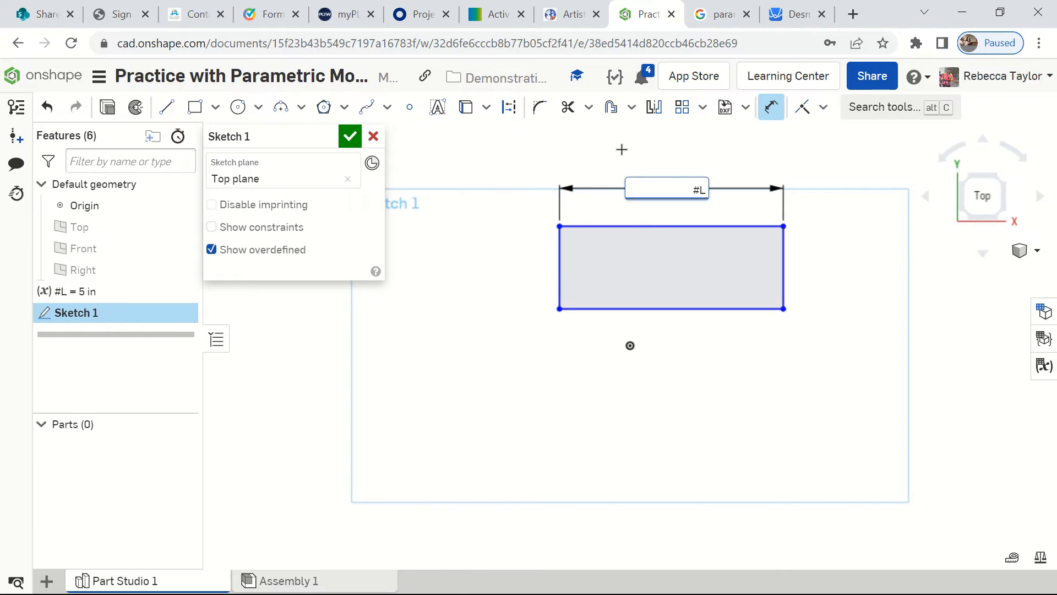
{"action": "key", "text": "Return"}
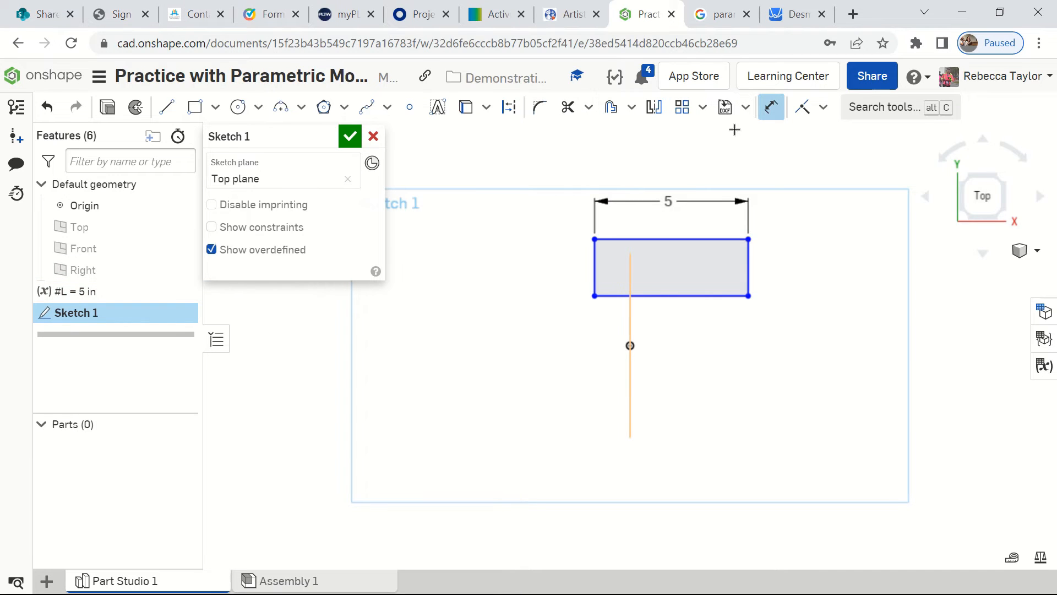
- Dimension the rectangle's left edge with the expression (2*#L)/3
{"action": "left_click", "coordinate": [597, 272]}
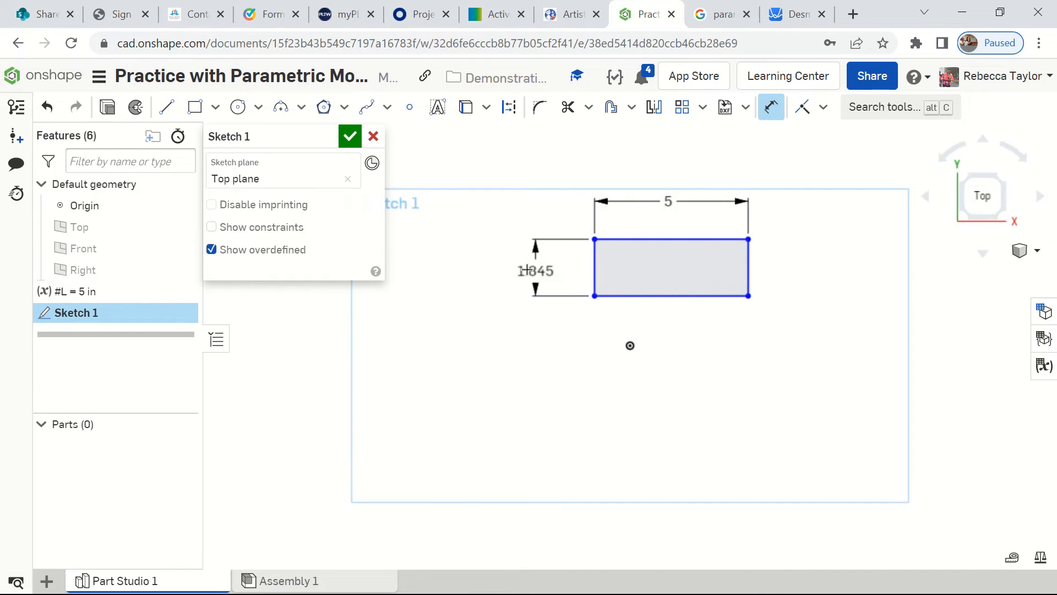
{"action": "left_click", "coordinate": [528, 269]}
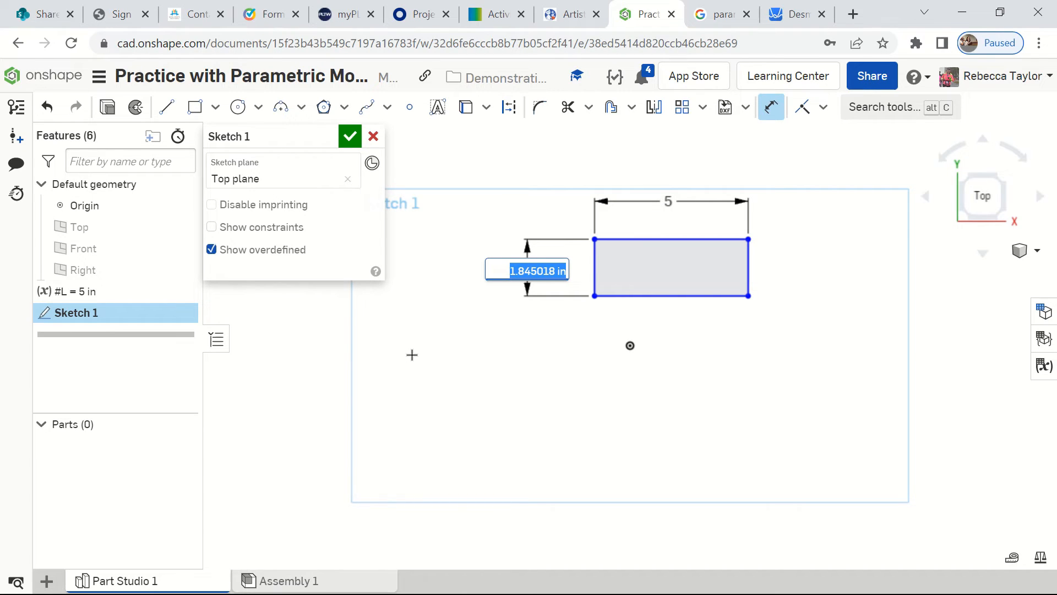
{"action": "type", "text": "("}
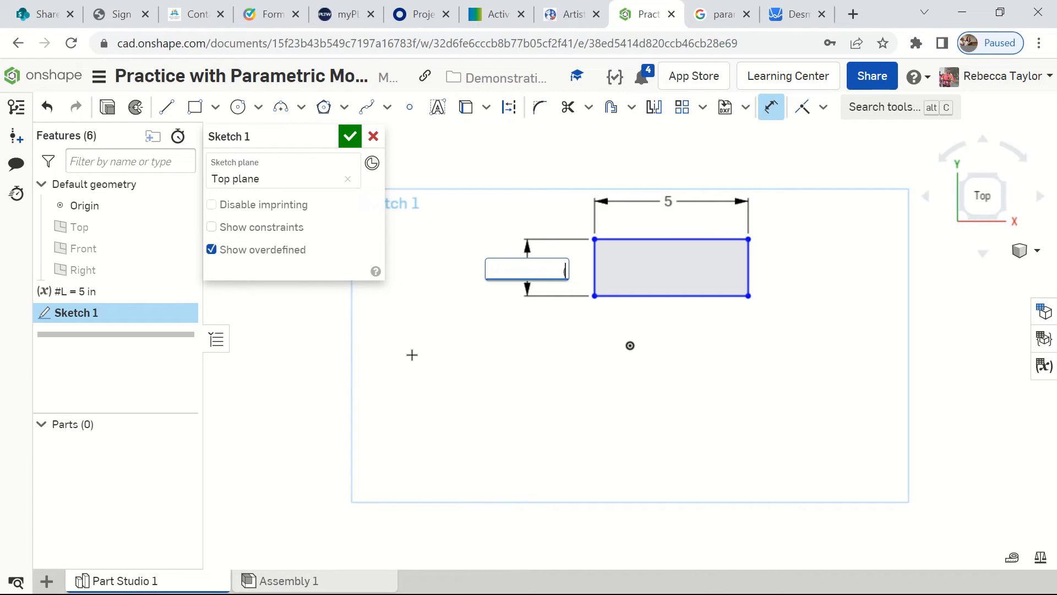
{"action": "type", "text": "2*#"}
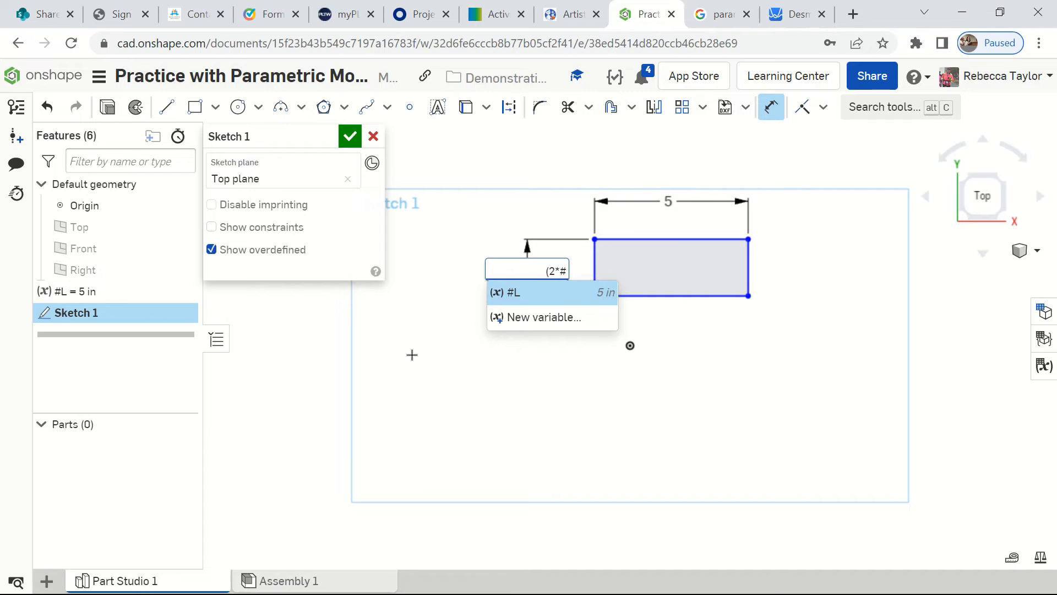
{"action": "type", "text": "L"}
{"action": "left_click", "coordinate": [505, 290]}
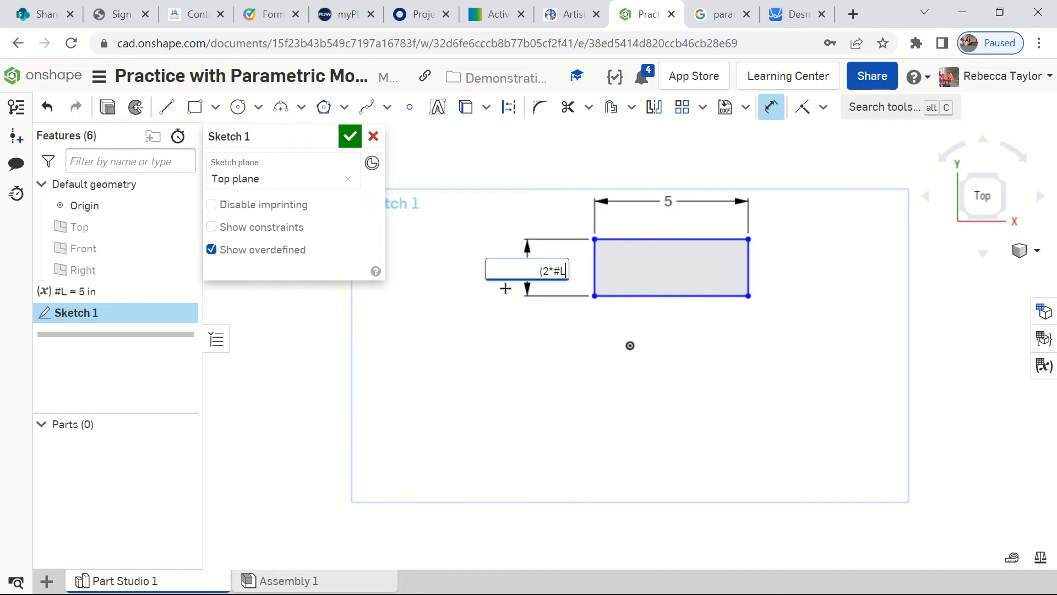
{"action": "type", "text": ")/3"}
{"action": "key", "text": "Return"}
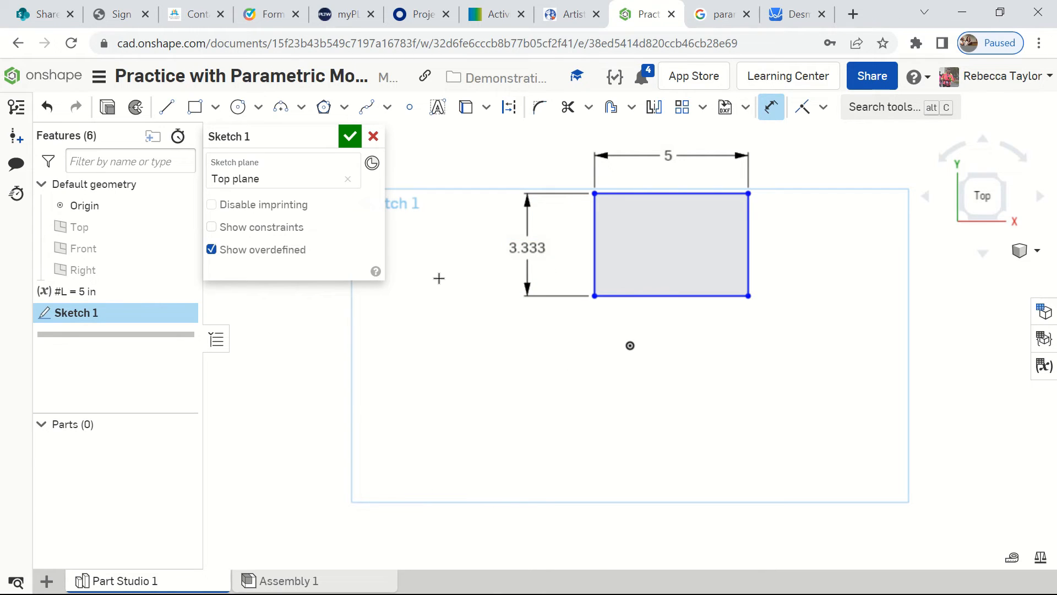
- Check the expression behind the rectangle's horizontal dimension and set the variable L to 6 in
{"action": "double_click", "coordinate": [672, 157]}
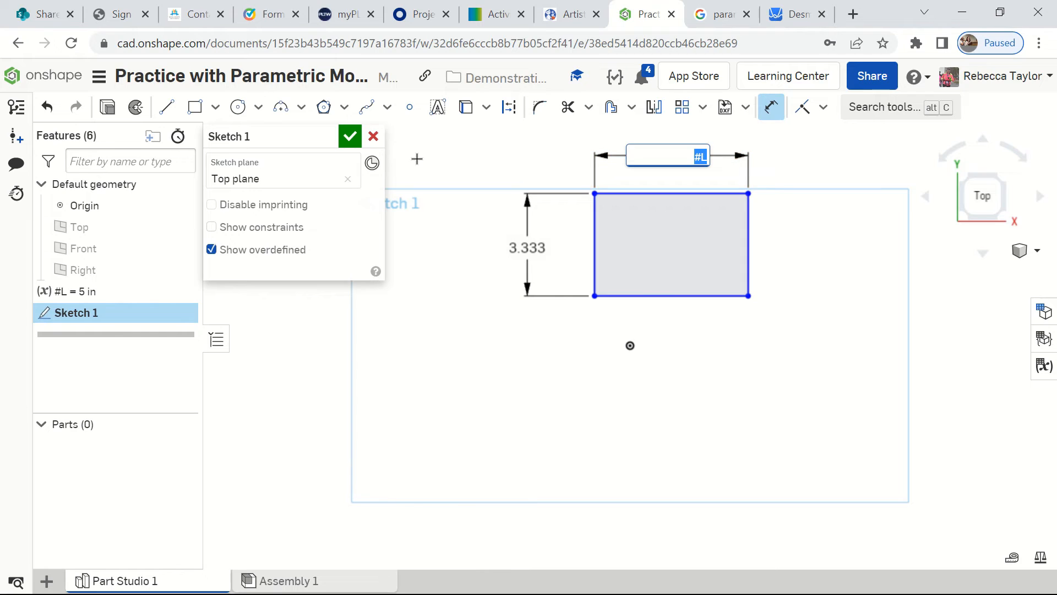
{"action": "left_click", "coordinate": [771, 107]}
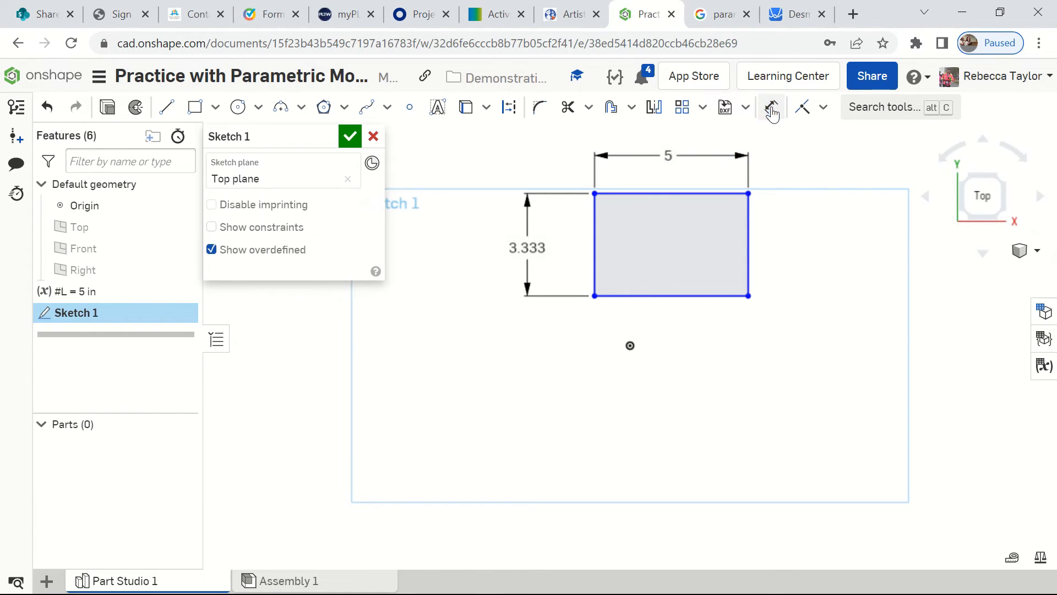
{"action": "double_click", "coordinate": [78, 290]}
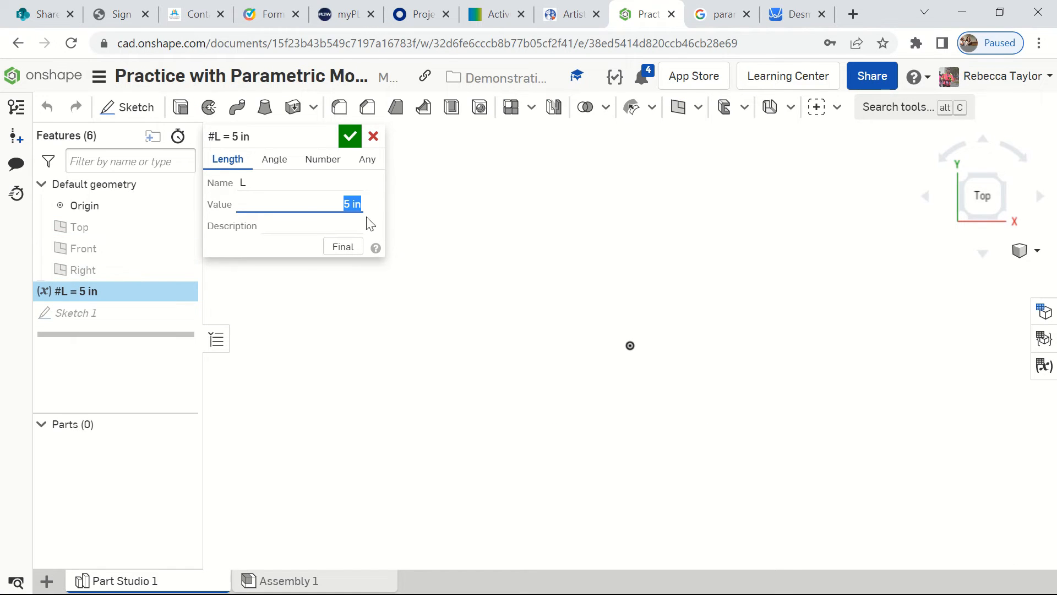
{"action": "left_click", "coordinate": [352, 204]}
{"action": "key", "text": "BackSpace"}
{"action": "type", "text": "6"}
{"action": "left_click", "coordinate": [353, 140]}
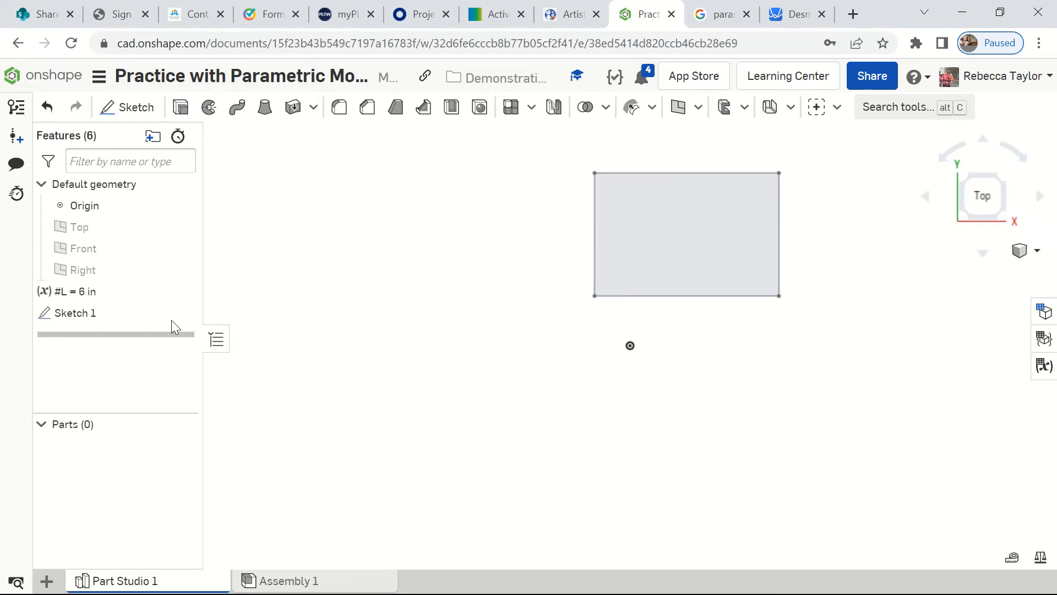
- Reopen Sketch 1 for editing to examine the rectangle's dimensions
{"action": "right_click", "coordinate": [83, 318]}
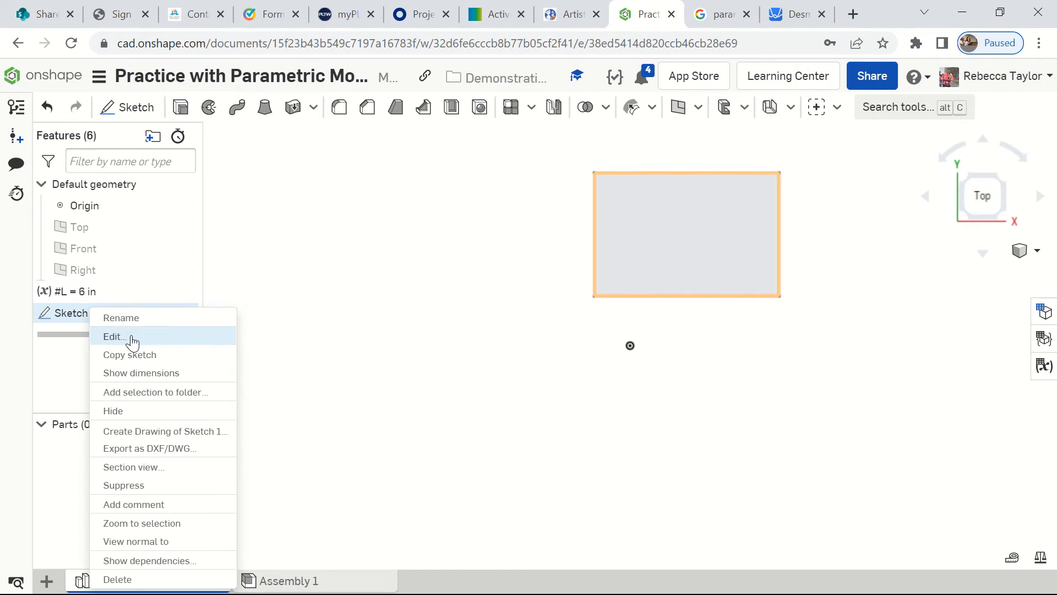
{"action": "left_click", "coordinate": [130, 337]}
{"action": "middle_click_drag", "start_coordinate": [464, 274], "coordinate": [410, 349]}
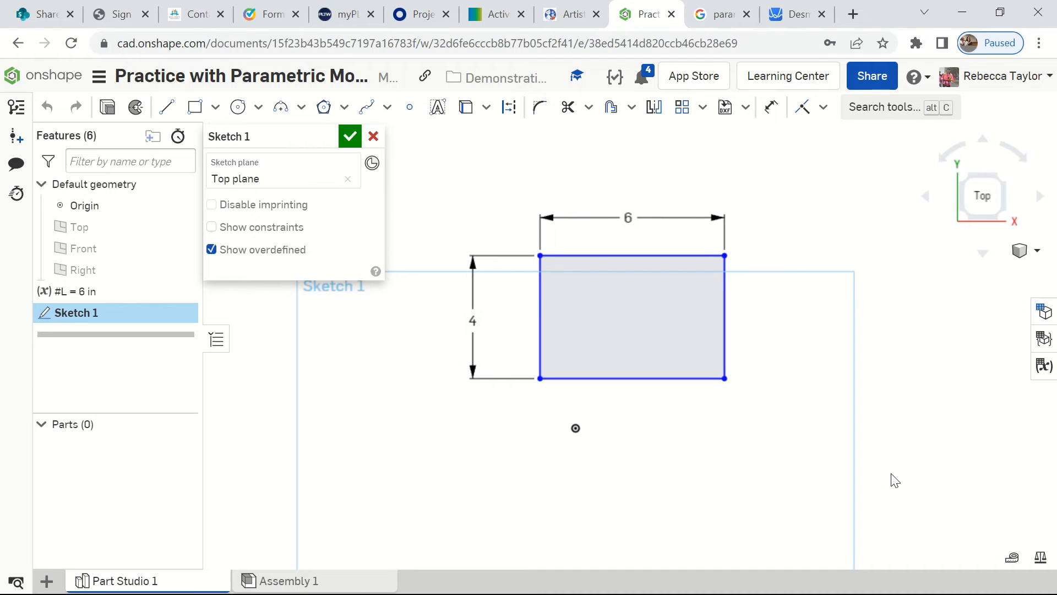
- Edit the variable L with the value 10, change its type to Number, and reopen Sketch 1 to check its dimensions
{"action": "right_click", "coordinate": [99, 297]}
{"action": "left_click", "coordinate": [131, 317]}
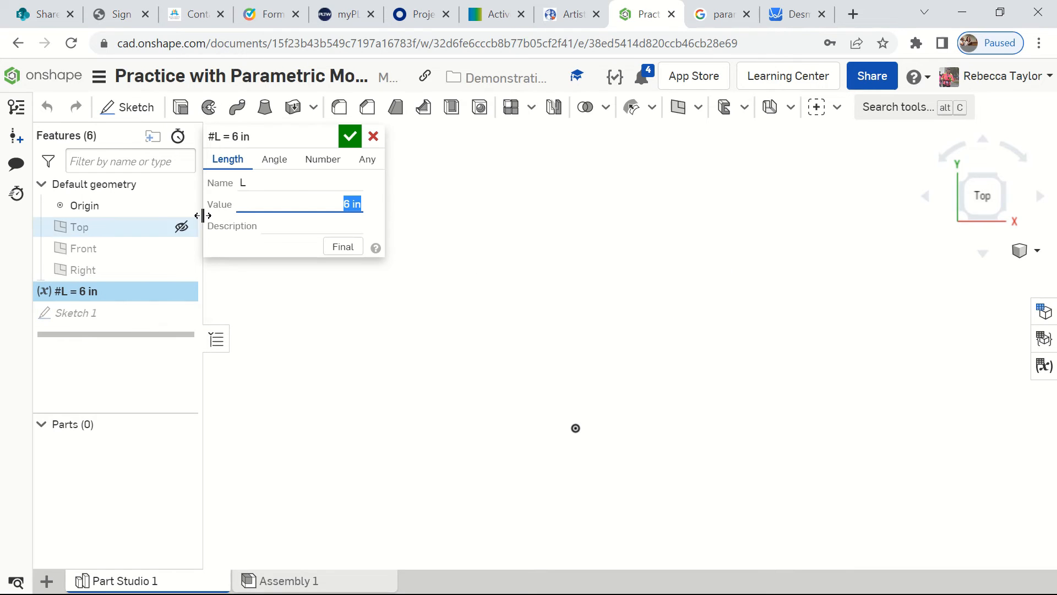
{"action": "type", "text": "10"}
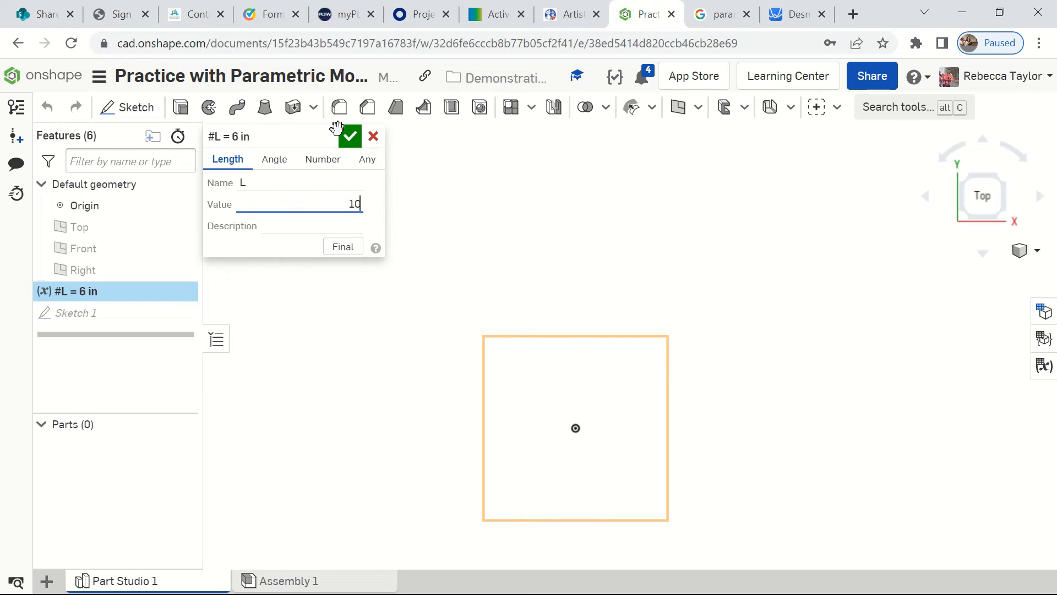
{"action": "left_click", "coordinate": [346, 157]}
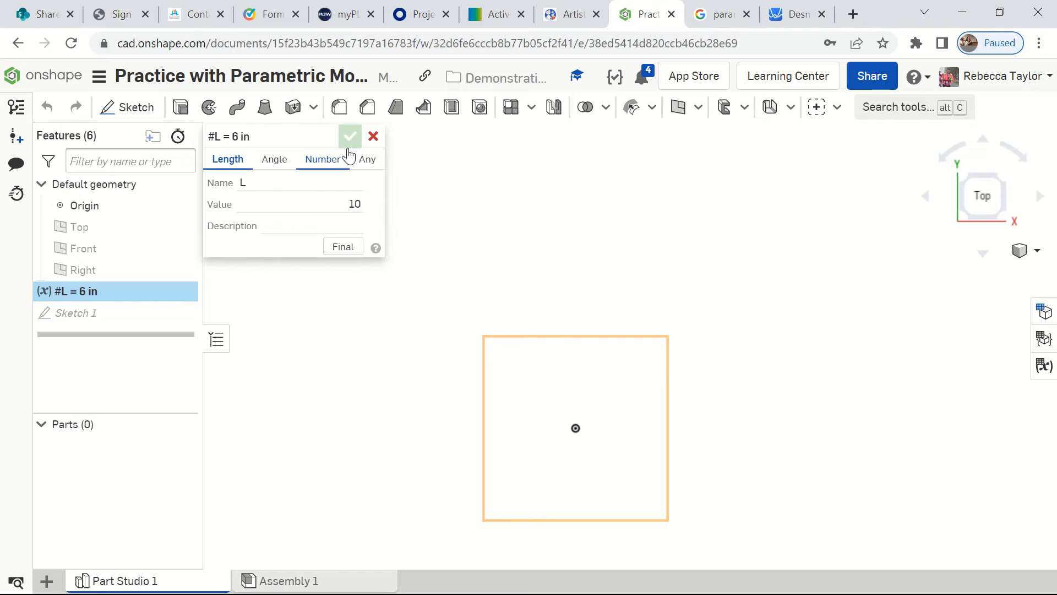
{"action": "left_click", "coordinate": [350, 137]}
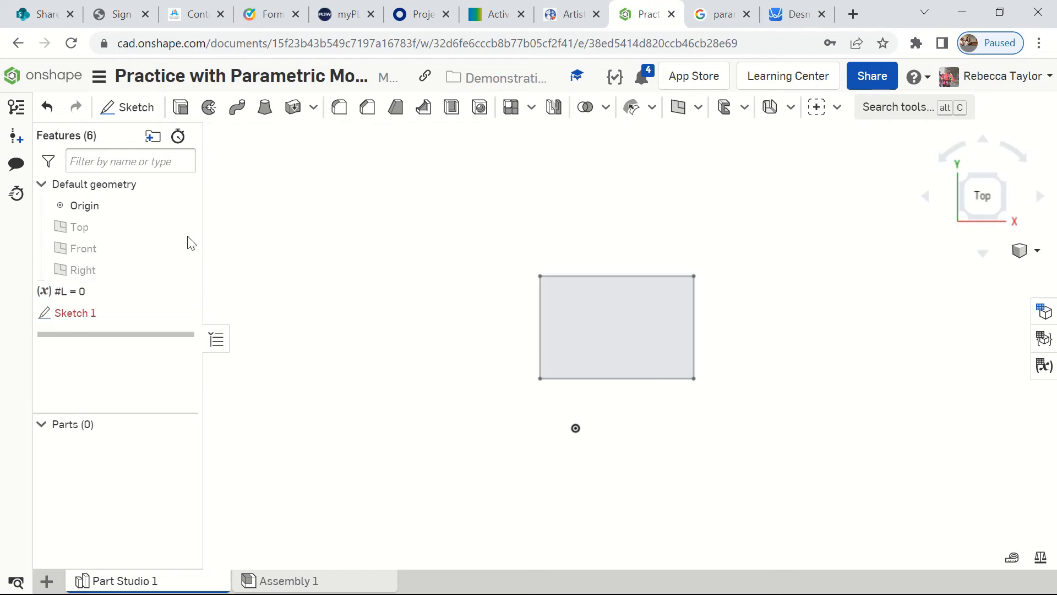
{"action": "right_click", "coordinate": [91, 314]}
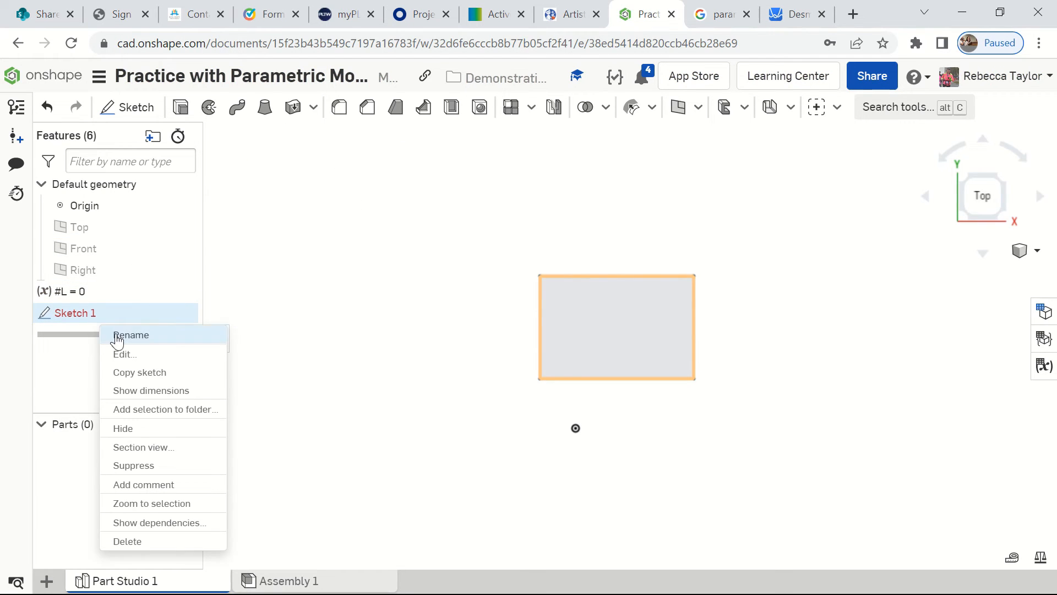
{"action": "left_click", "coordinate": [124, 357]}
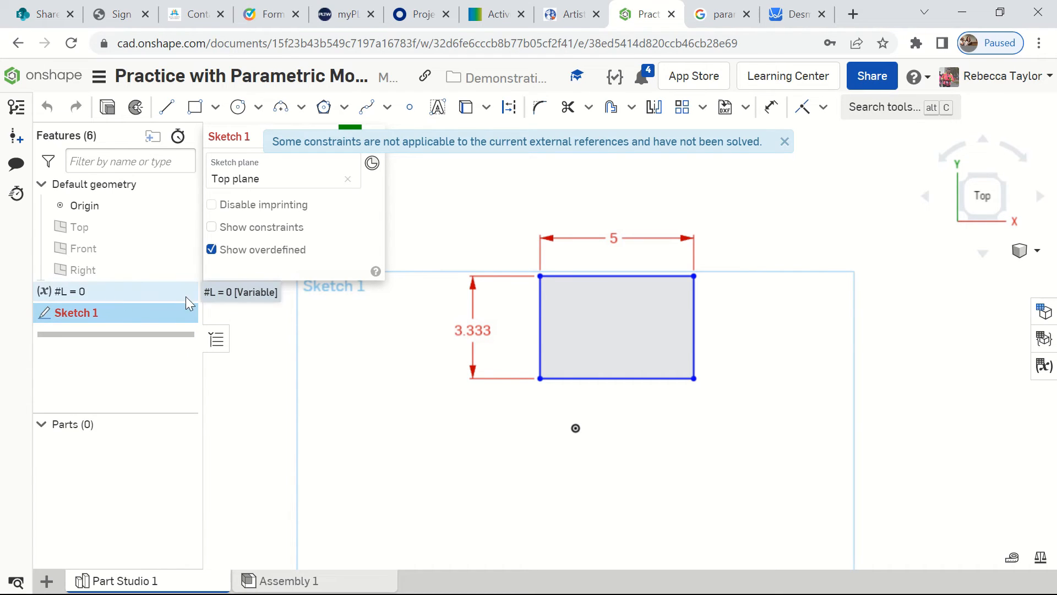
- Set the Number-type variable L to 10
{"action": "right_click", "coordinate": [110, 290]}
{"action": "left_click", "coordinate": [124, 307]}
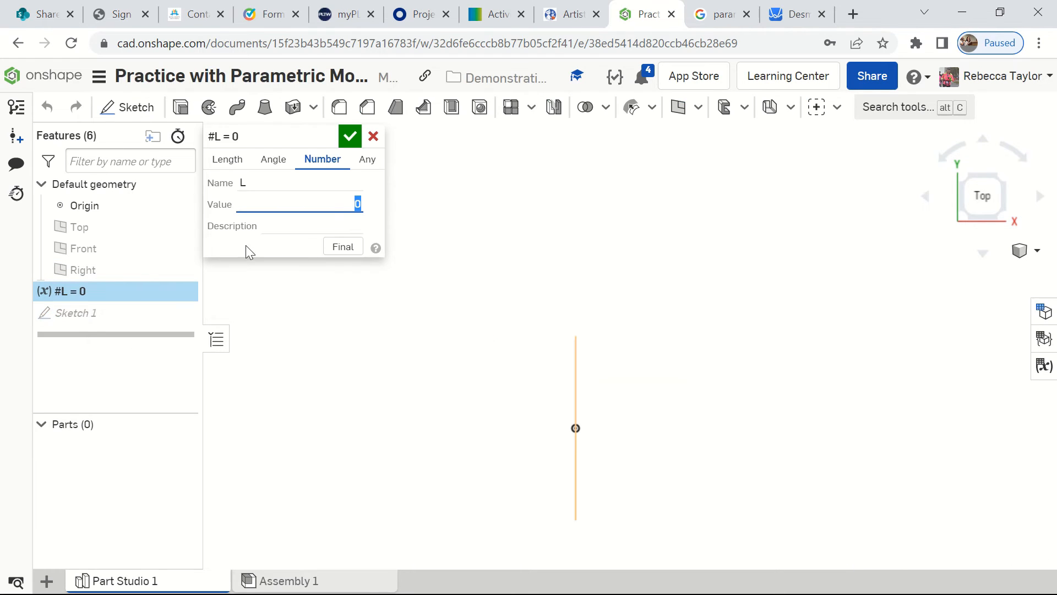
{"action": "left_click", "coordinate": [356, 204]}
{"action": "type", "text": "1"}
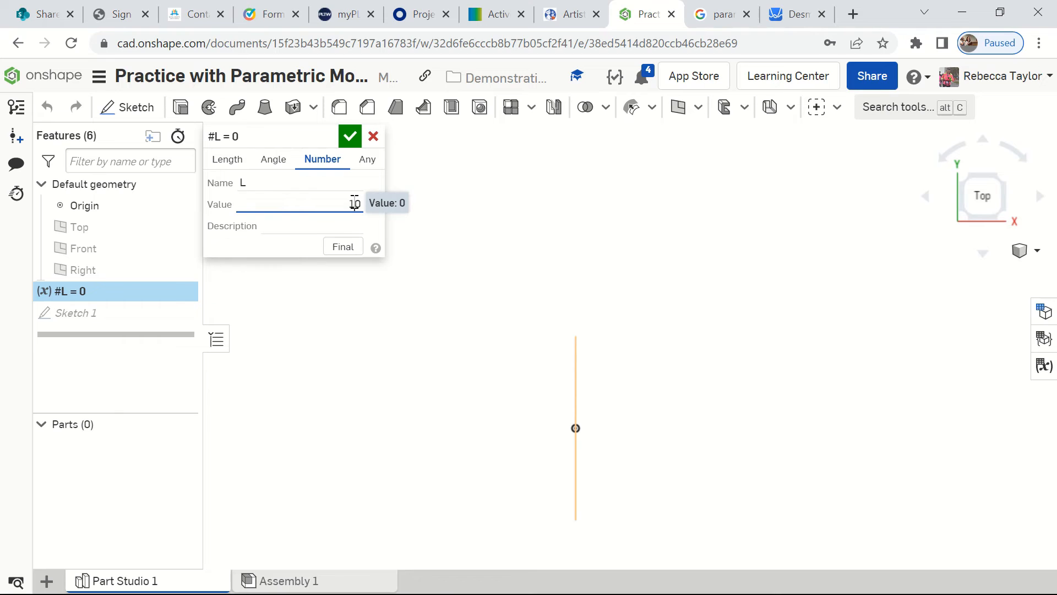
{"action": "left_click", "coordinate": [350, 136]}
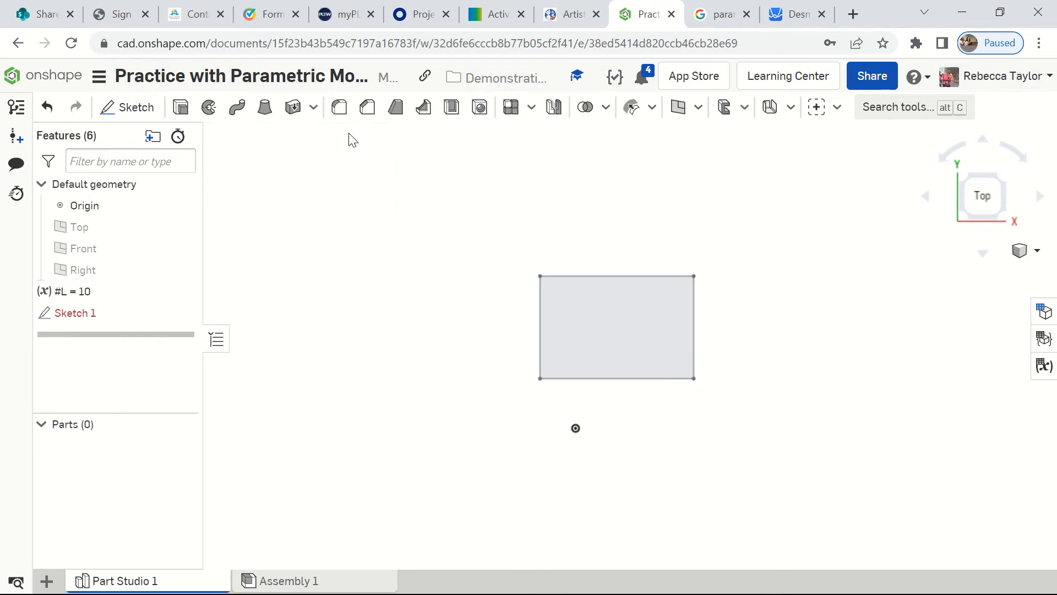
- Reopen Sketch 1 to examine the rectangle's width and height, and close the sketch
{"action": "right_click", "coordinate": [95, 317]}
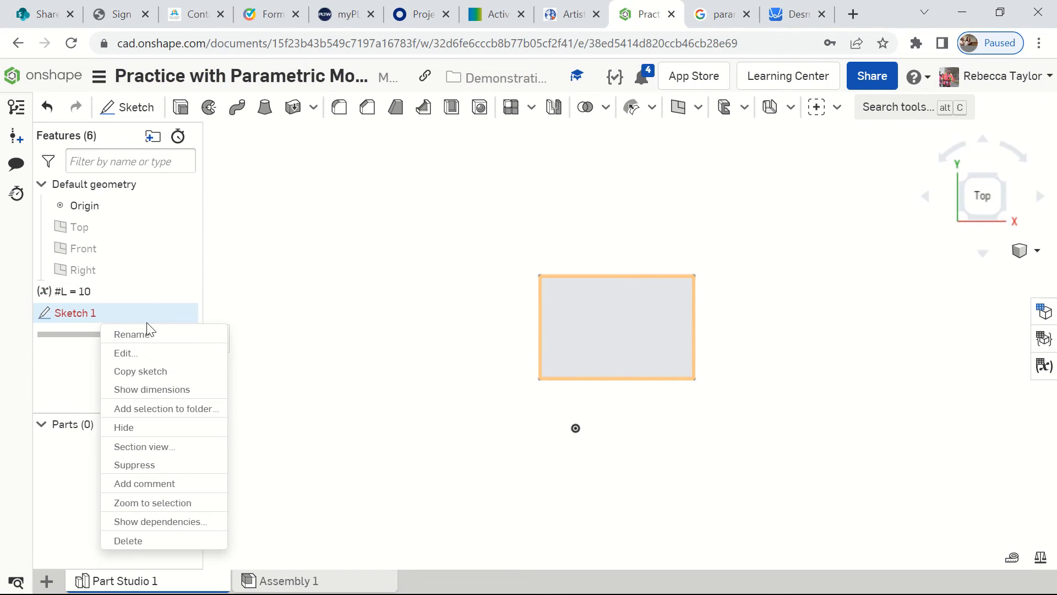
{"action": "left_click", "coordinate": [146, 355]}
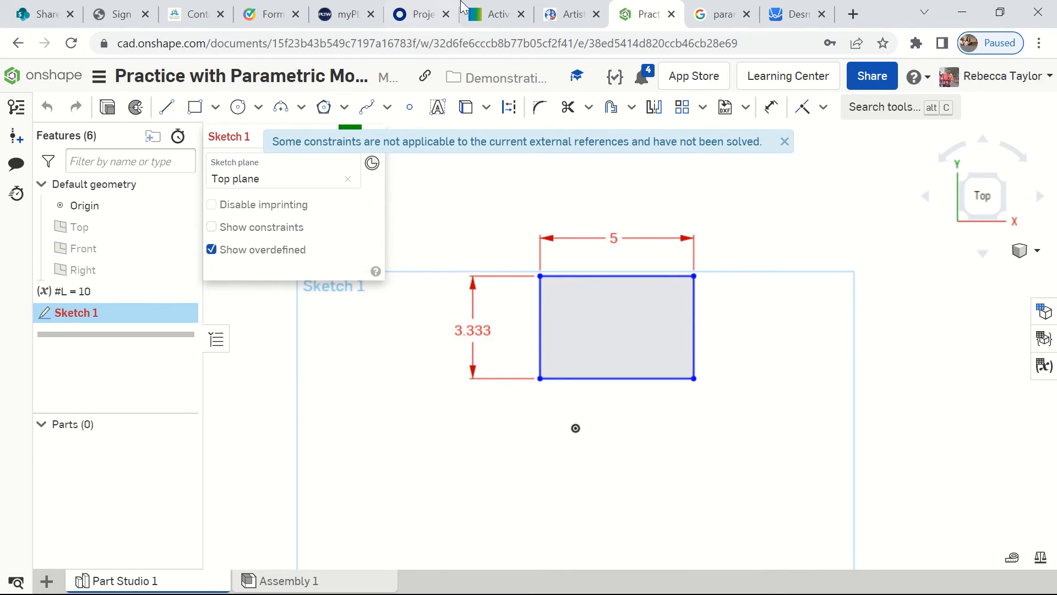
{"action": "mouse_move", "coordinate": [461, 8]}
{"action": "left_click", "coordinate": [422, 37]}
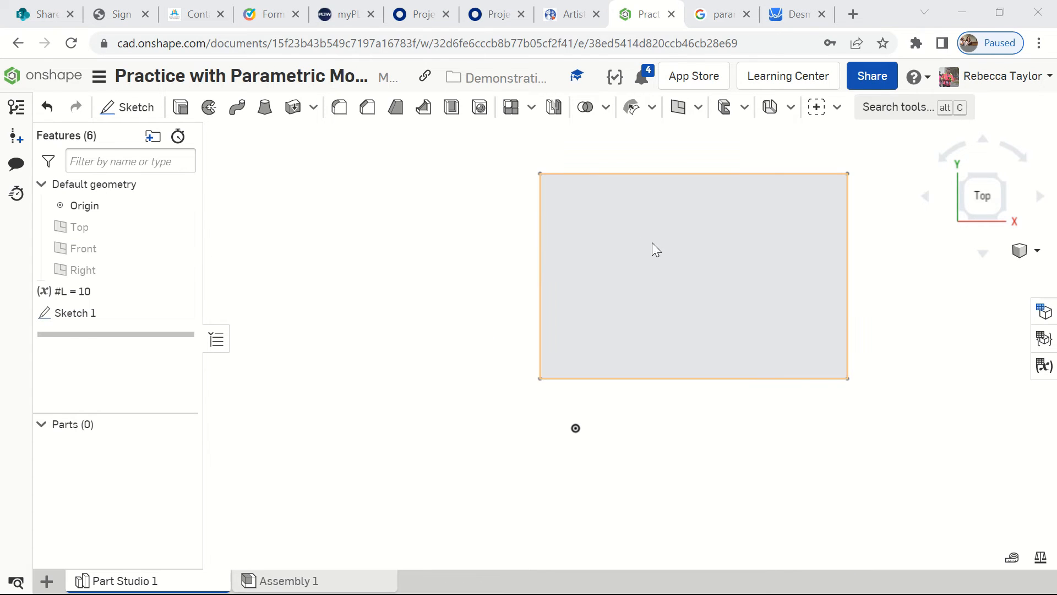
{"action": "mouse_move", "coordinate": [654, 248]}
{"action": "middle_mouse_down"}
{"action": "mouse_move", "coordinate": [590, 295]}
{"action": "mouse_move", "coordinate": [568, 291]}
{"action": "middle_mouse_up"}
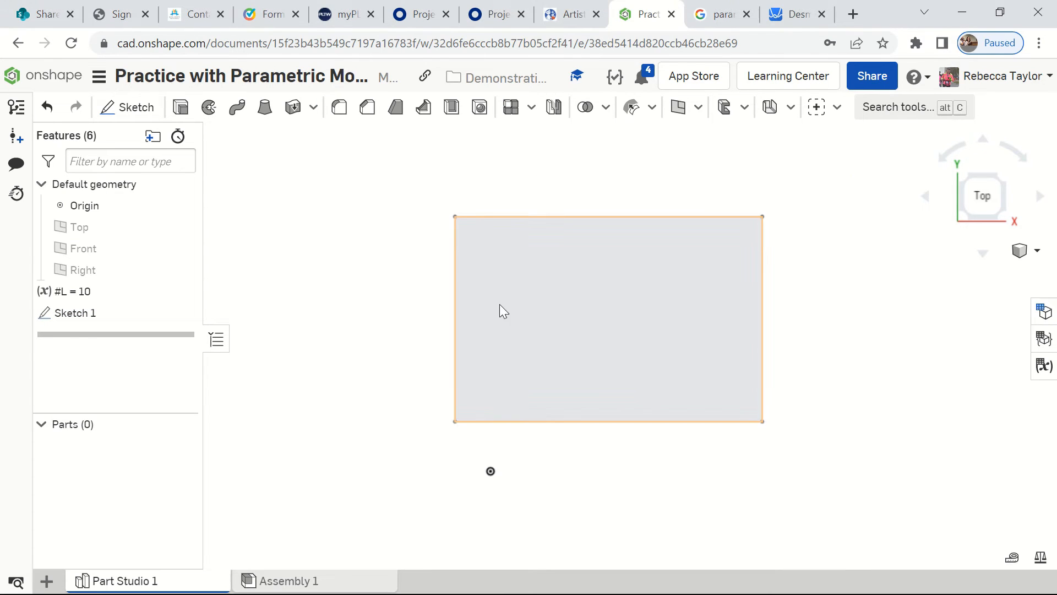
{"action": "right_click", "coordinate": [91, 316]}
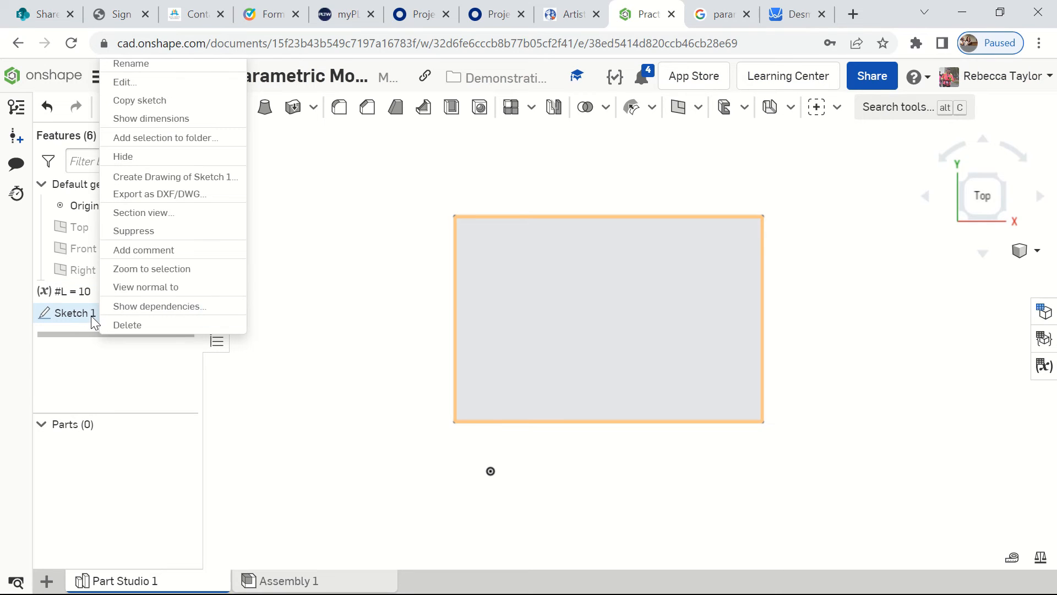
{"action": "left_click", "coordinate": [141, 91]}
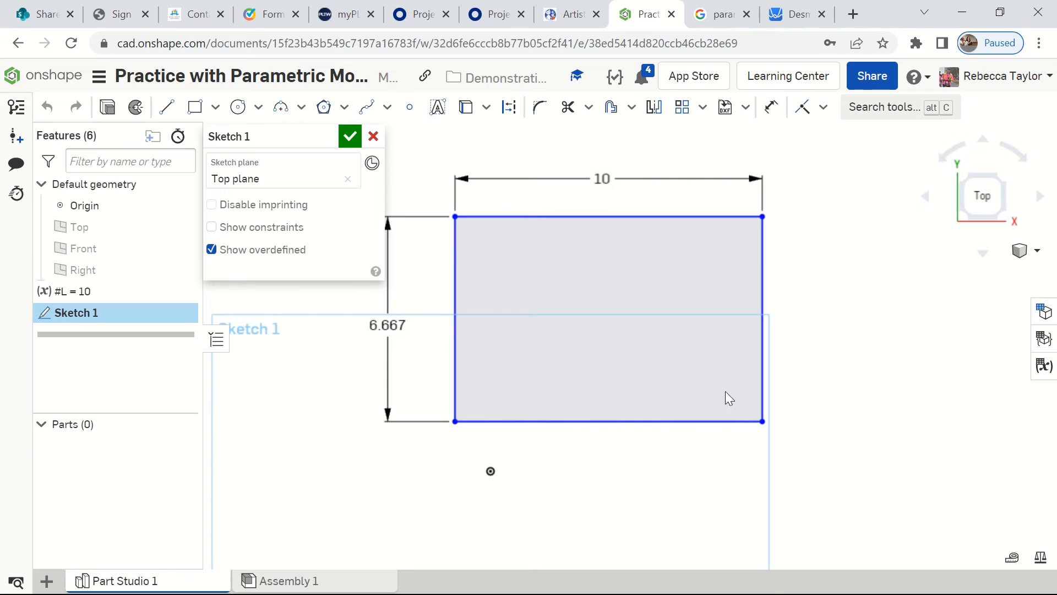
{"action": "left_click", "coordinate": [347, 136]}
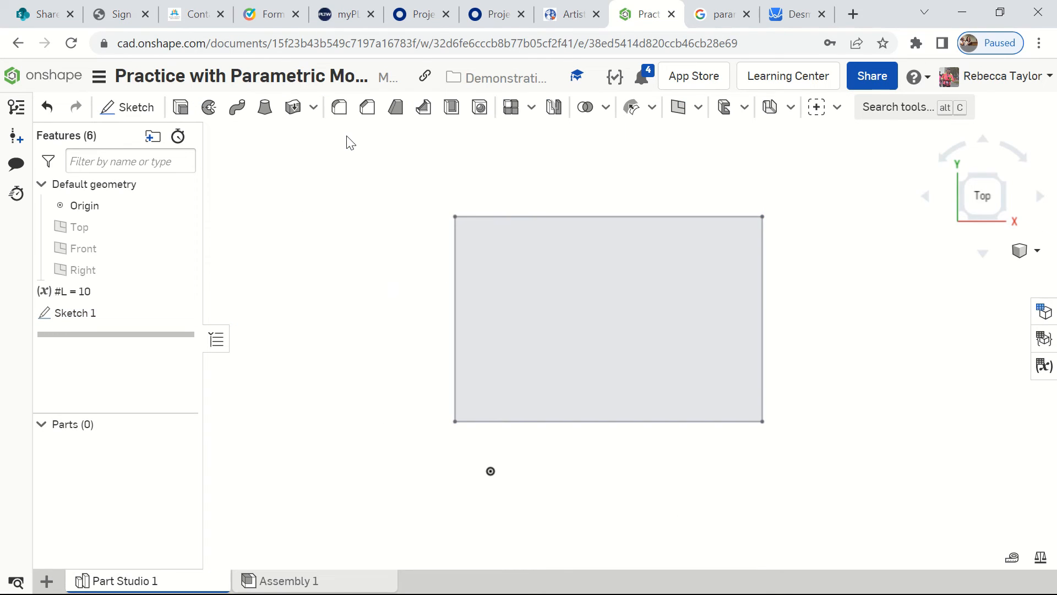
- Create a new solid Extrude with a blind depth driven by the expression #L-1 in an isometric view
{"action": "left_click", "coordinate": [1035, 254]}
{"action": "left_click", "coordinate": [964, 237]}
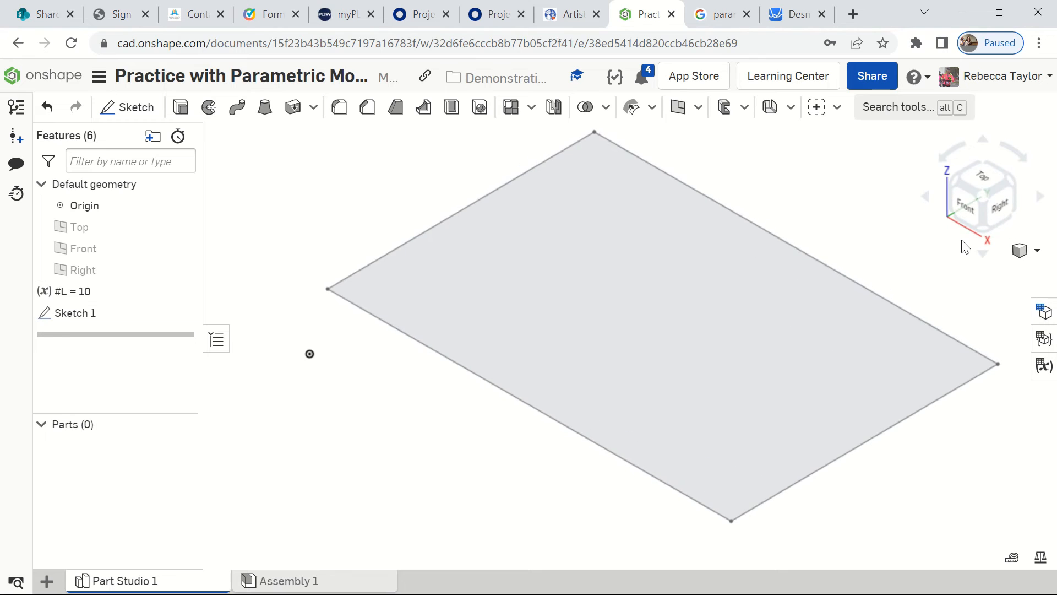
{"action": "scroll", "coordinate": [672, 297], "scroll_direction": "down", "scroll_amount": 5}
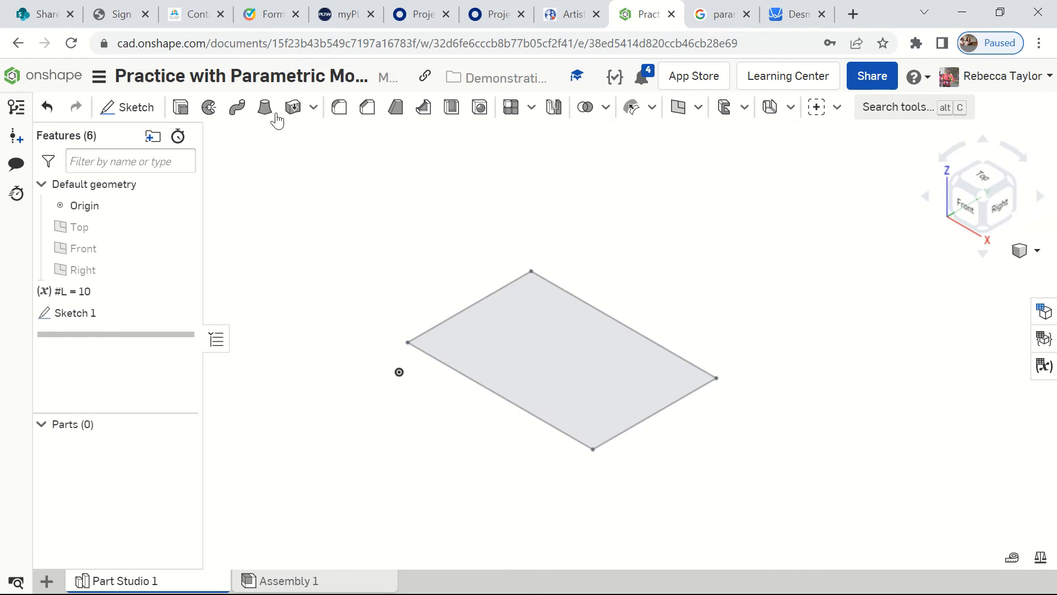
{"action": "left_click", "coordinate": [181, 106]}
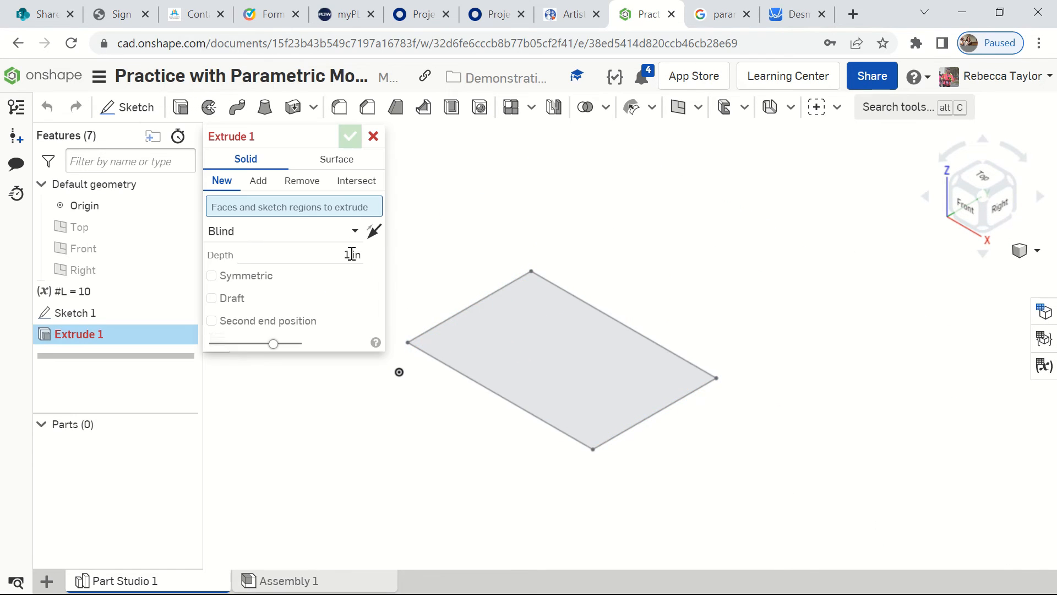
{"action": "left_click_drag", "start_coordinate": [81, 293], "coordinate": [347, 253]}
{"action": "left_click", "coordinate": [353, 253]}
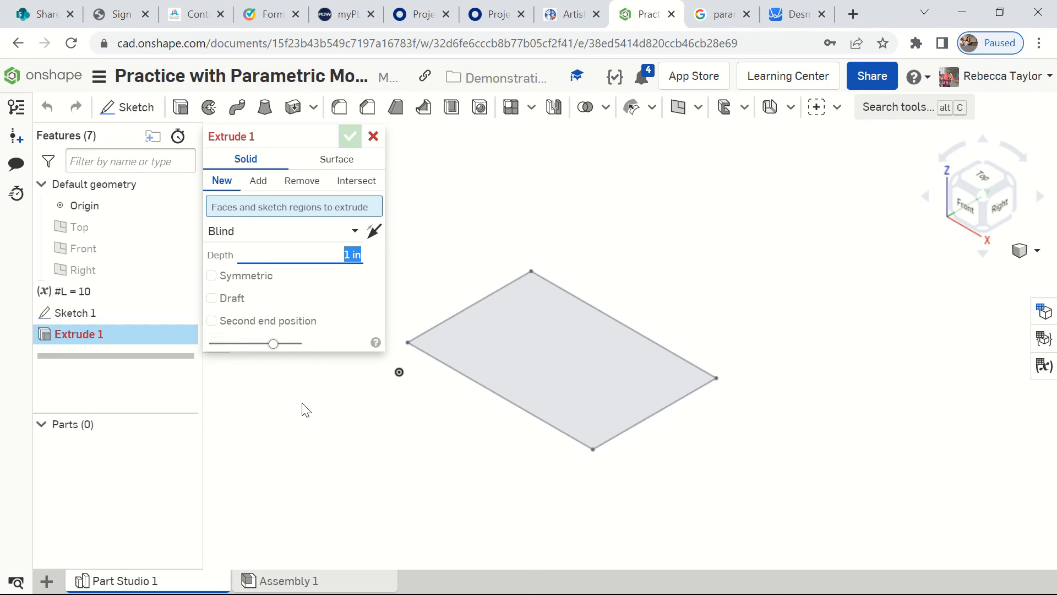
{"action": "type", "text": "#"}
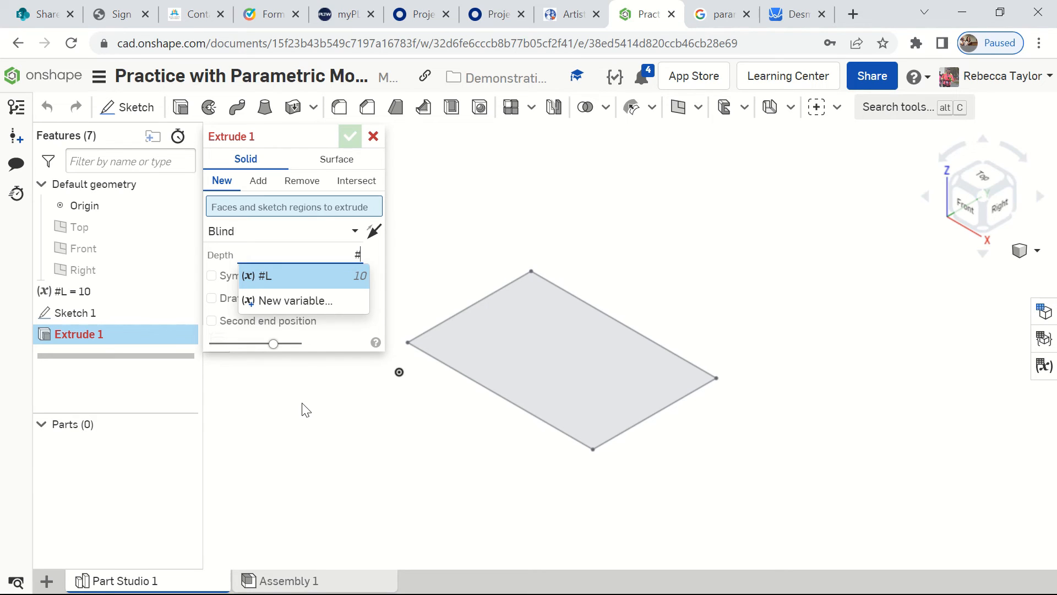
{"action": "type", "text": "L-1"}
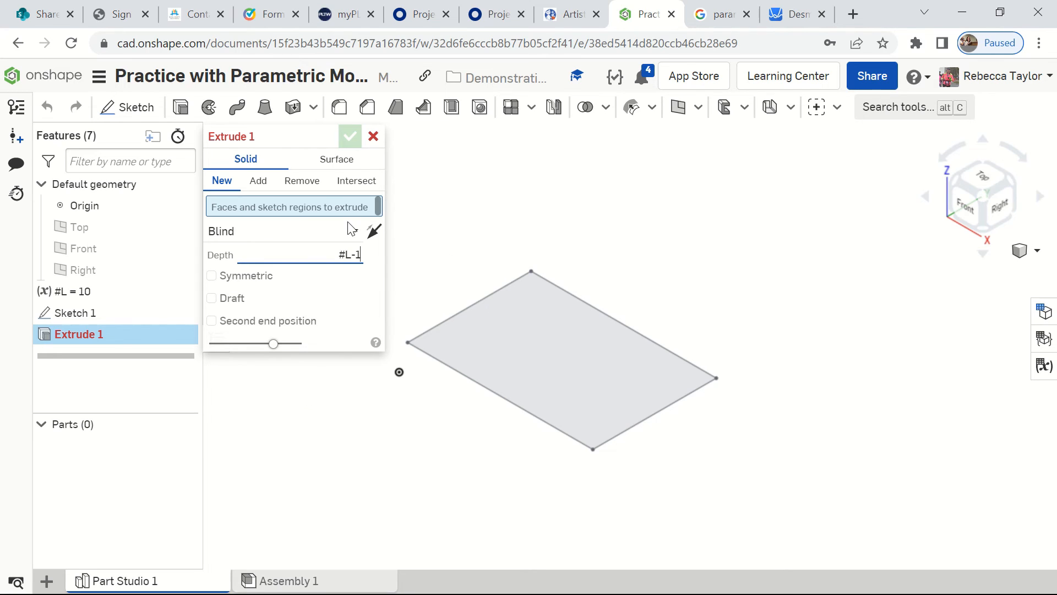
{"action": "key", "text": "Return"}
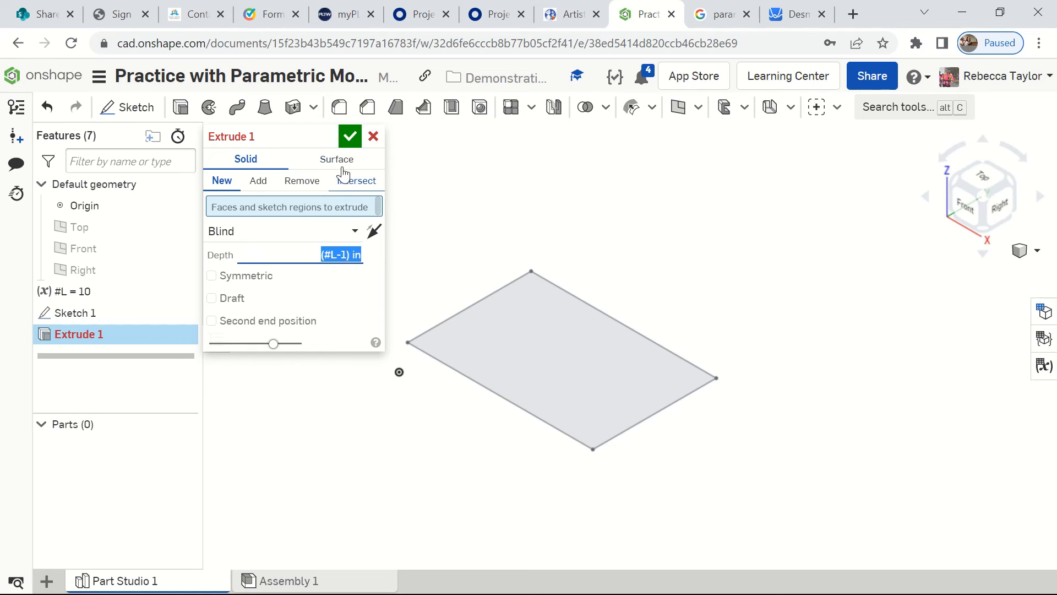
{"action": "left_click", "coordinate": [349, 137]}
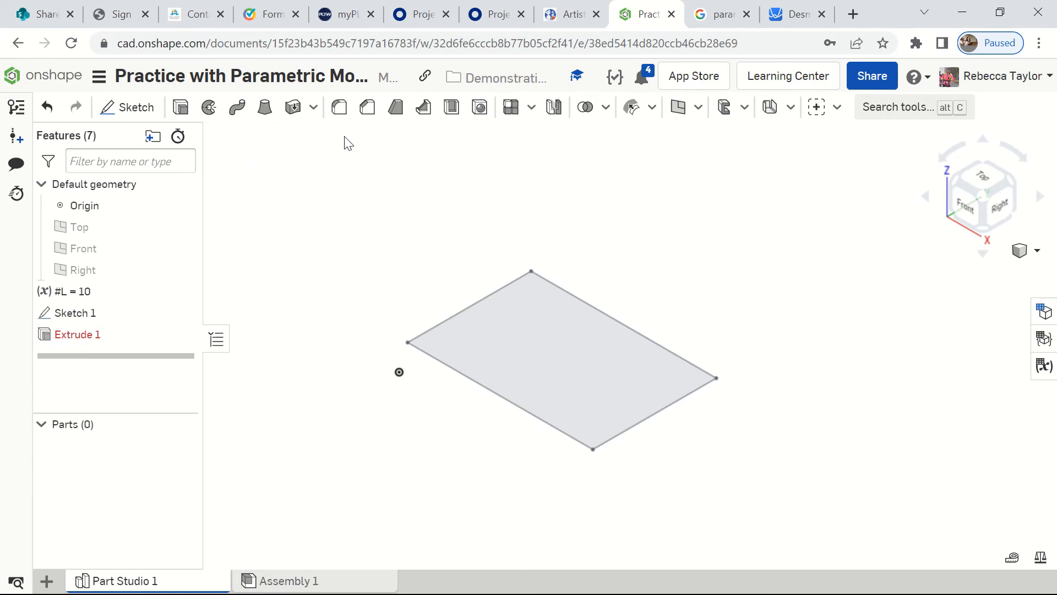
- Try preselecting the rectangle for Extrude 1 and check the expression behind the extrude's depth
{"action": "mouse_move", "coordinate": [87, 340]}
{"action": "left_click", "coordinate": [576, 393]}
{"action": "right_click", "coordinate": [103, 337]}
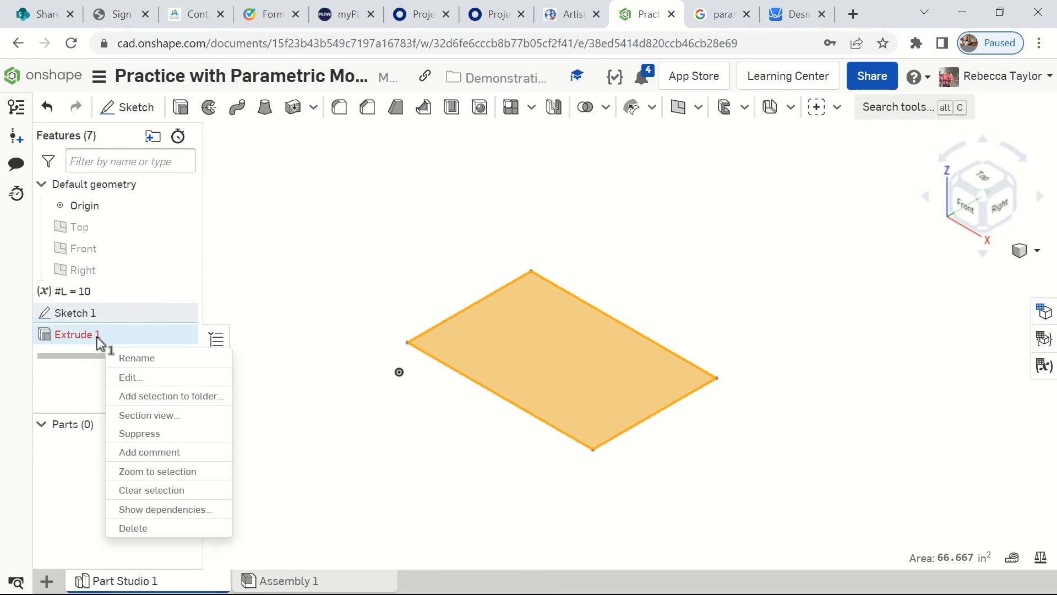
{"action": "left_click", "coordinate": [130, 378]}
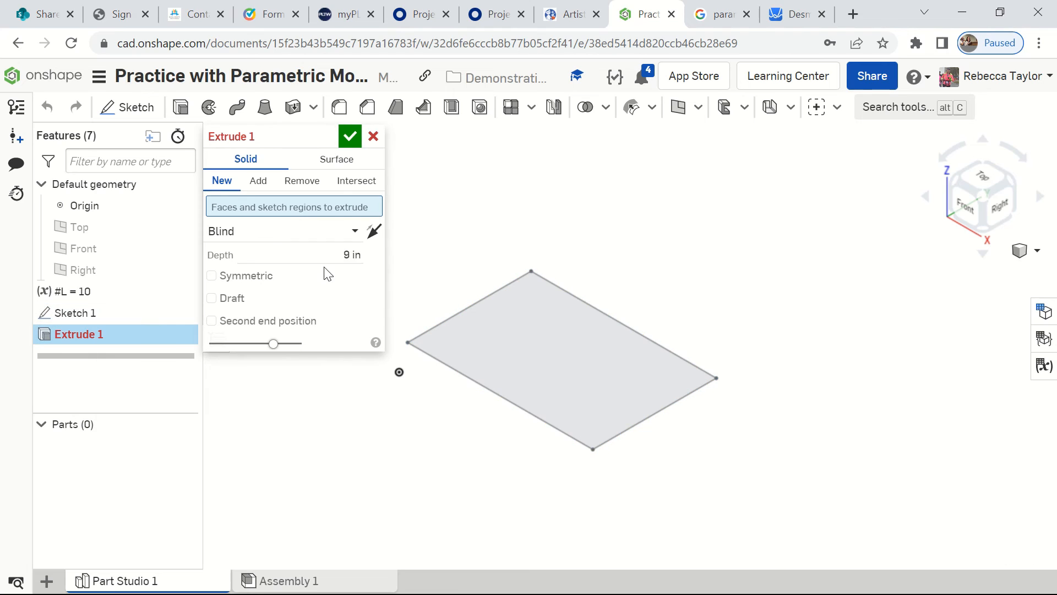
{"action": "mouse_move", "coordinate": [353, 257]}
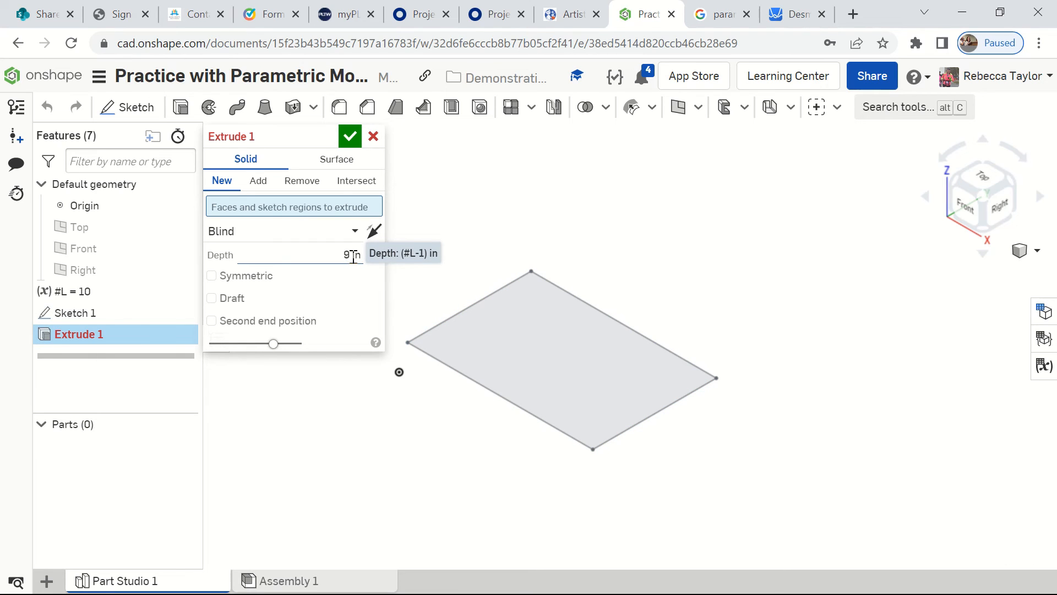
{"action": "left_click", "coordinate": [349, 136]}
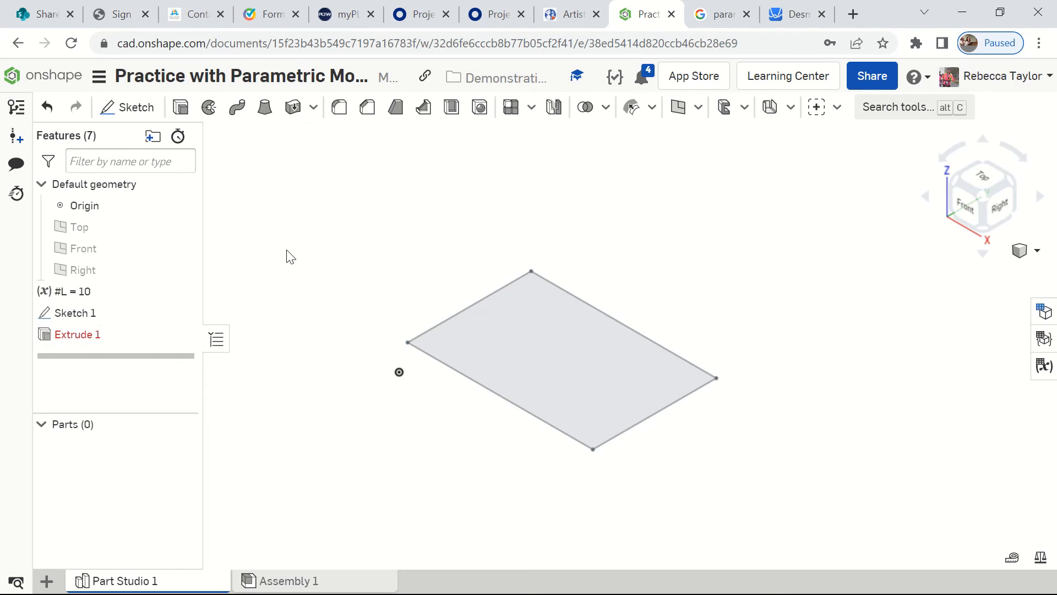
- Edit Extrude 1 to use the rectangular region of Sketch 1 as its profile
{"action": "mouse_move", "coordinate": [111, 333]}
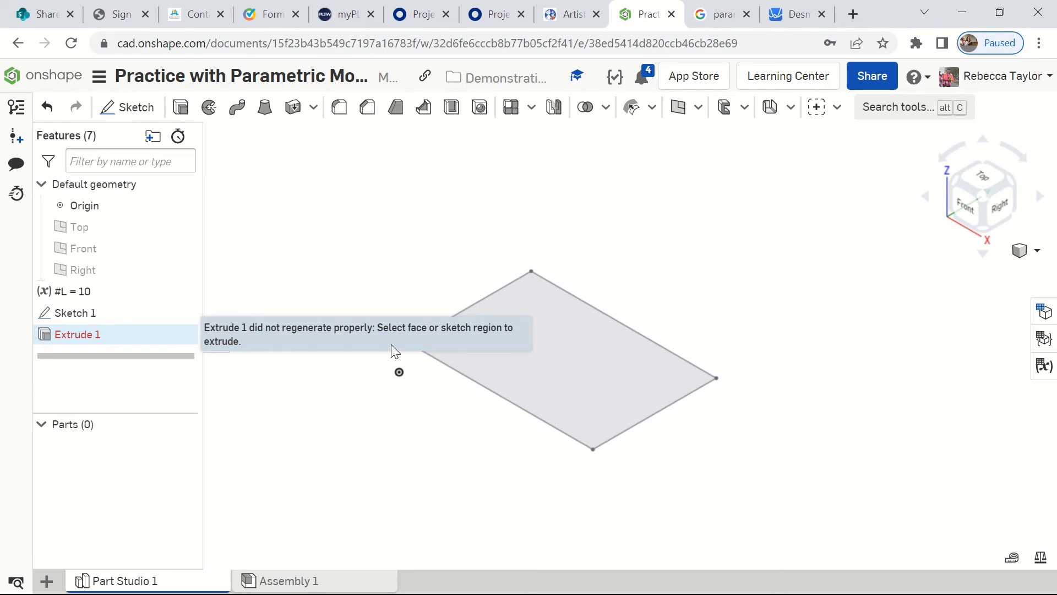
{"action": "left_click", "coordinate": [569, 365]}
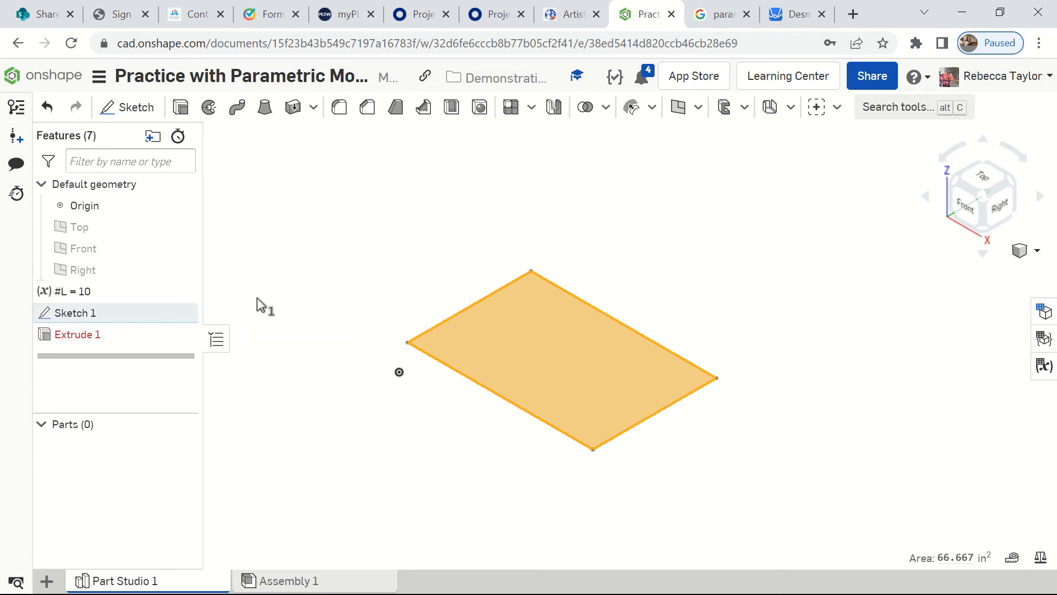
{"action": "right_click", "coordinate": [128, 340]}
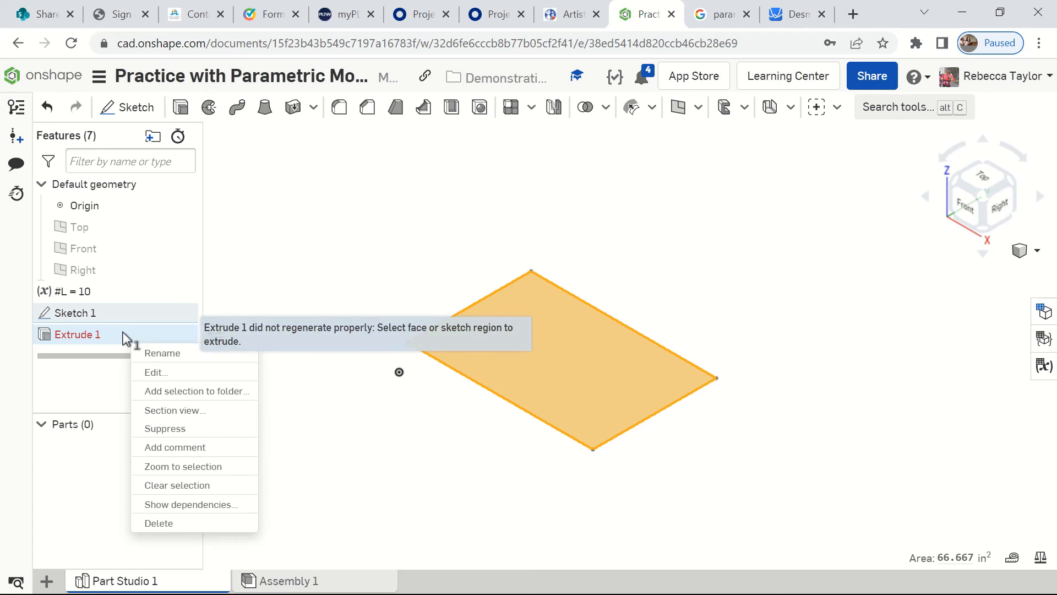
{"action": "left_click", "coordinate": [152, 373]}
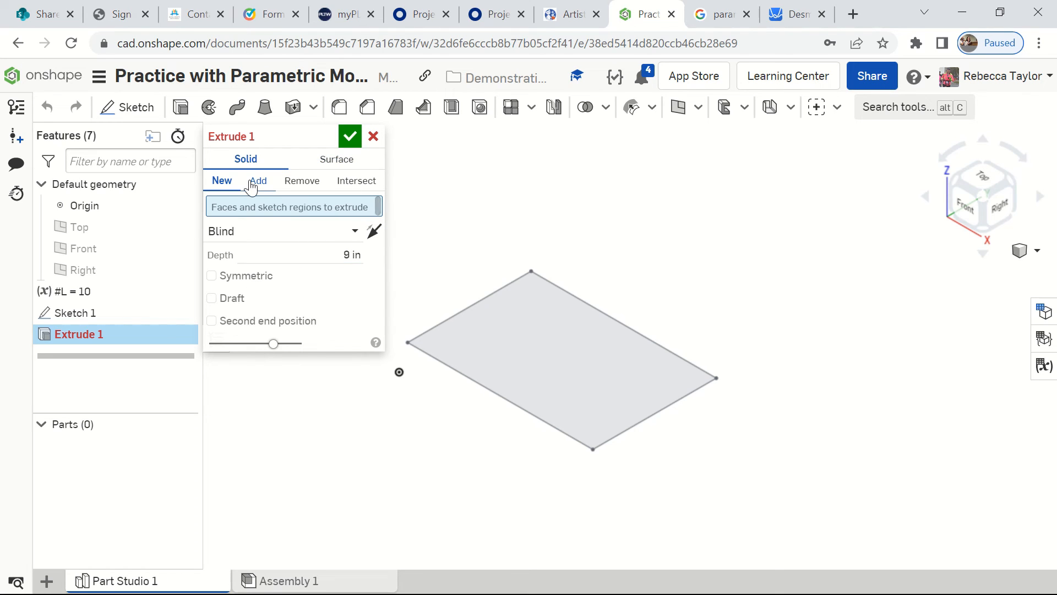
{"action": "left_click", "coordinate": [575, 334]}
{"action": "left_click", "coordinate": [349, 141]}
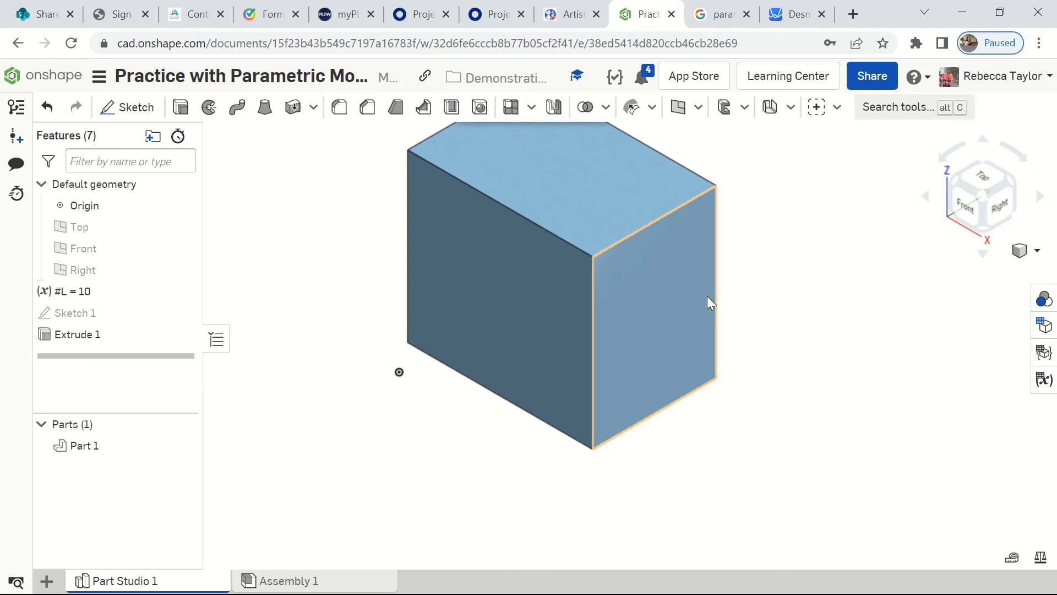
{"action": "middle_click_drag", "start_coordinate": [748, 293], "coordinate": [759, 370]}
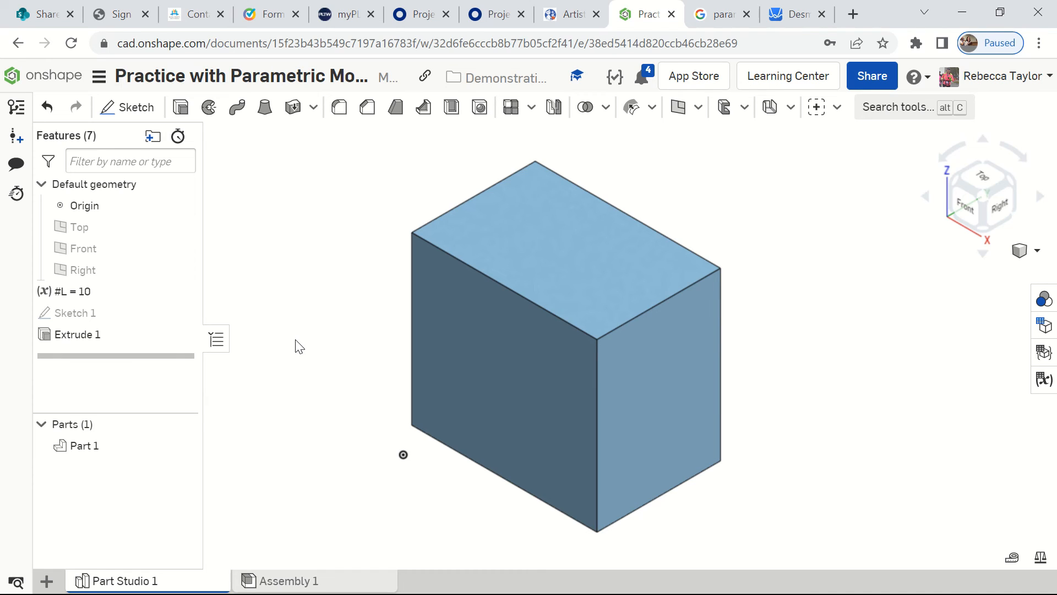
- Edit the variable L and set its value to 7 so the box resizes
{"action": "right_click", "coordinate": [89, 291]}
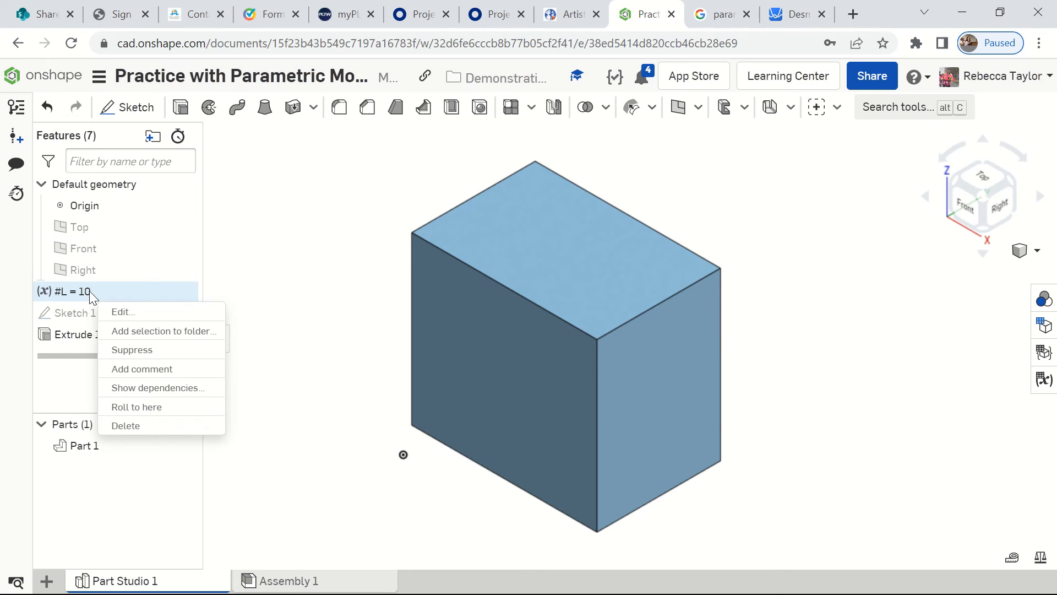
{"action": "left_click", "coordinate": [122, 314]}
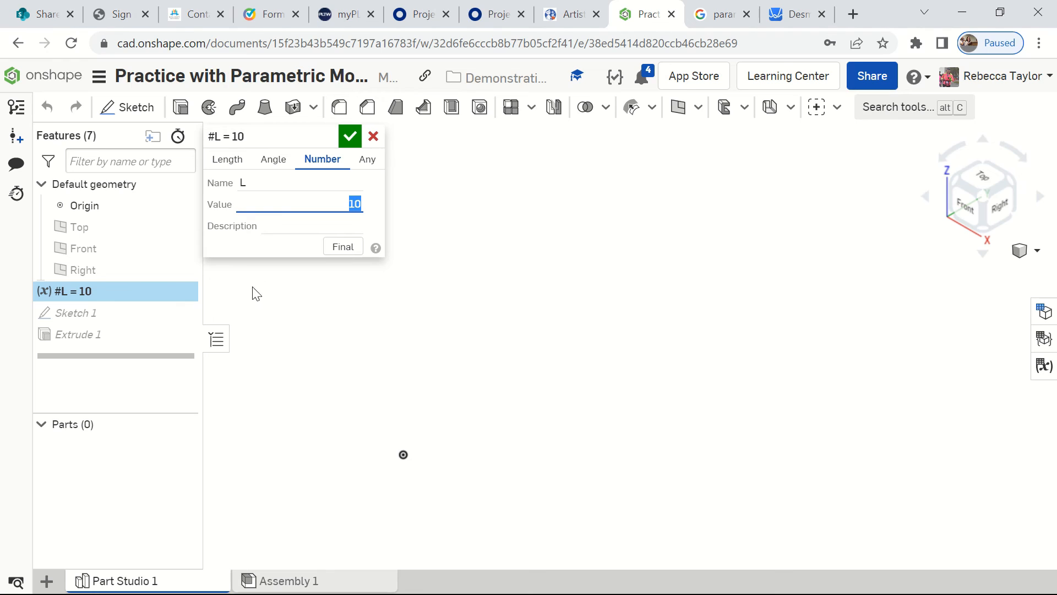
{"action": "key", "text": "BackSpace"}
{"action": "left_click", "coordinate": [351, 137]}
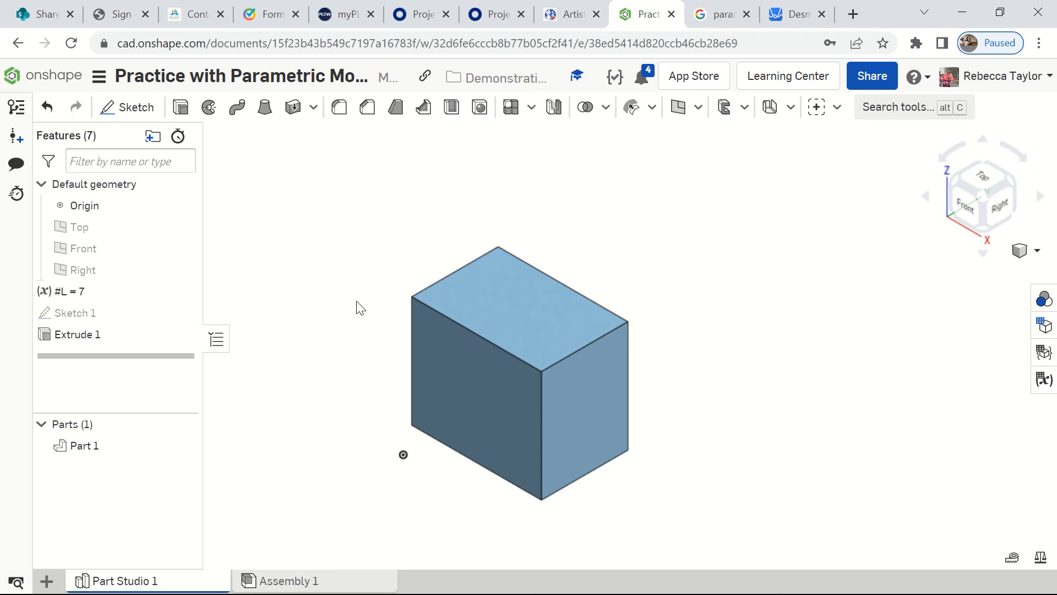
- Change the value of variable L to 20 and rebuild the box
{"action": "right_click", "coordinate": [88, 289]}
{"action": "left_click", "coordinate": [150, 309]}
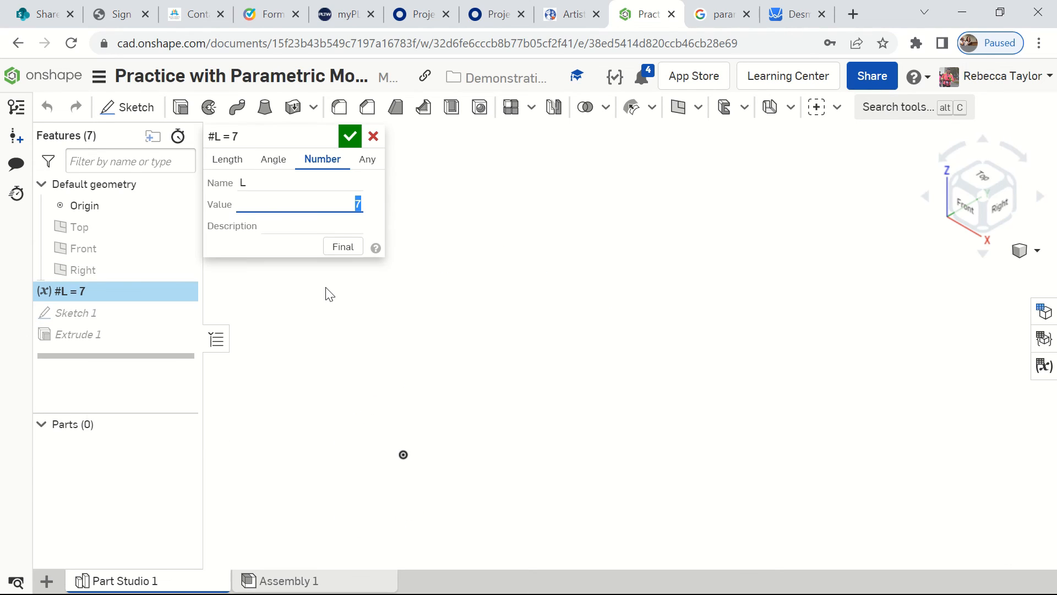
{"action": "type", "text": "20"}
{"action": "left_click", "coordinate": [349, 136]}
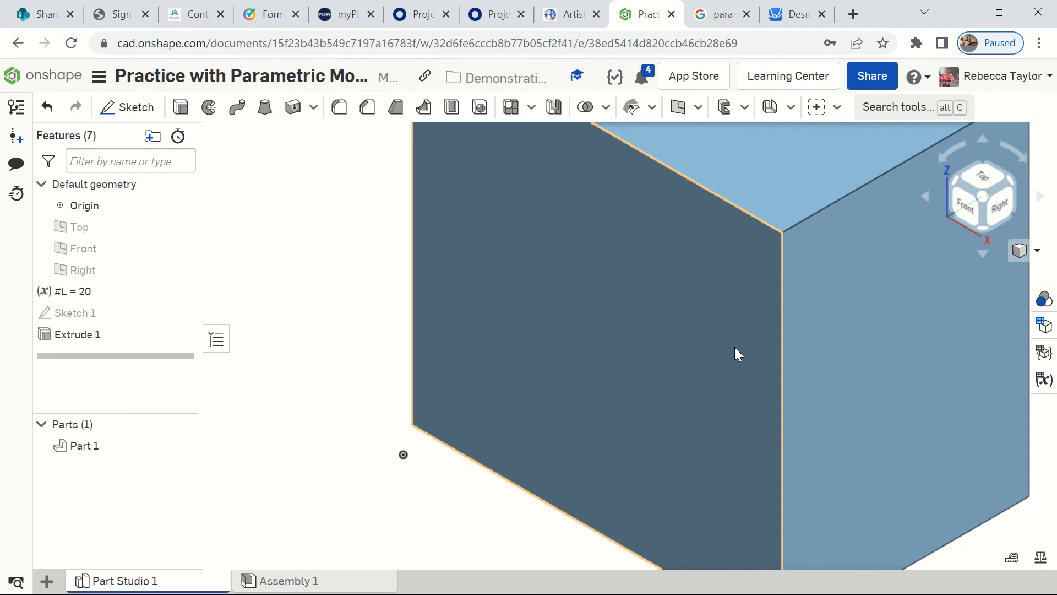
- Edit variable L again, giving it a value of 6, and accept the change
{"action": "right_click", "coordinate": [104, 297]}
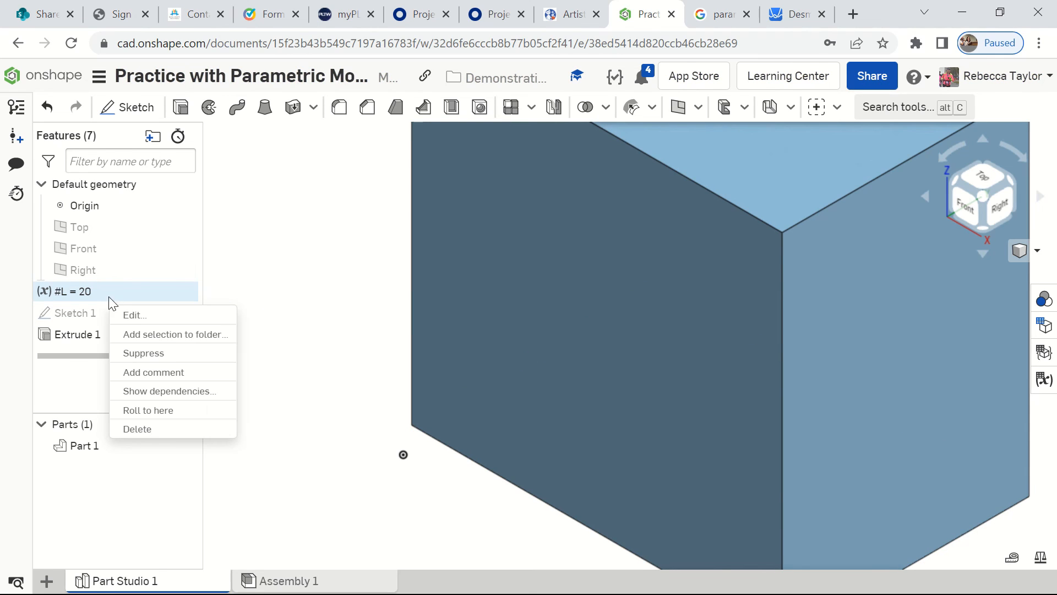
{"action": "left_click", "coordinate": [128, 314]}
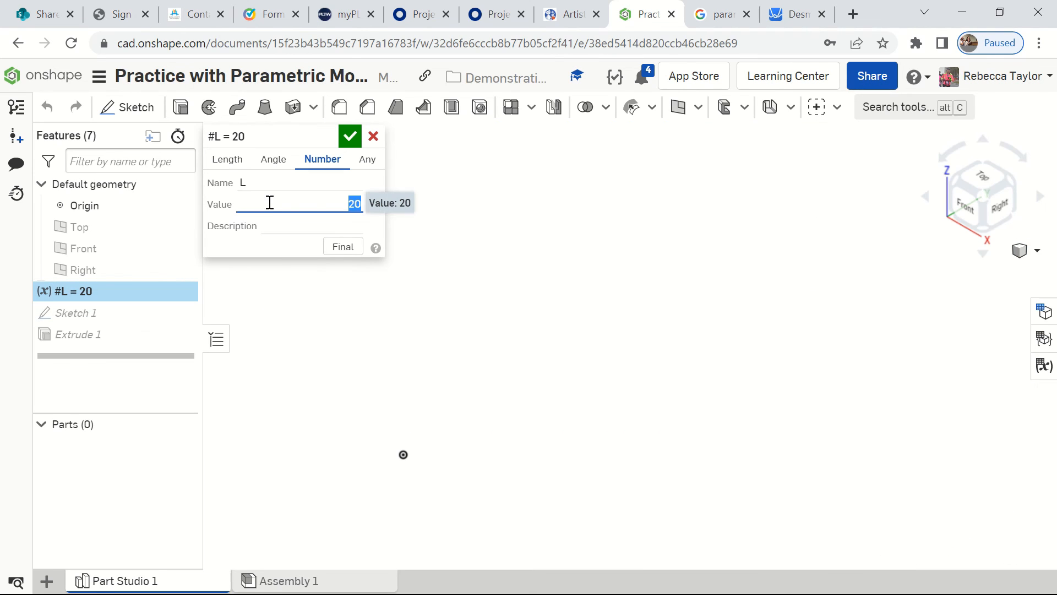
{"action": "type", "text": "6"}
{"action": "key", "text": "Return"}
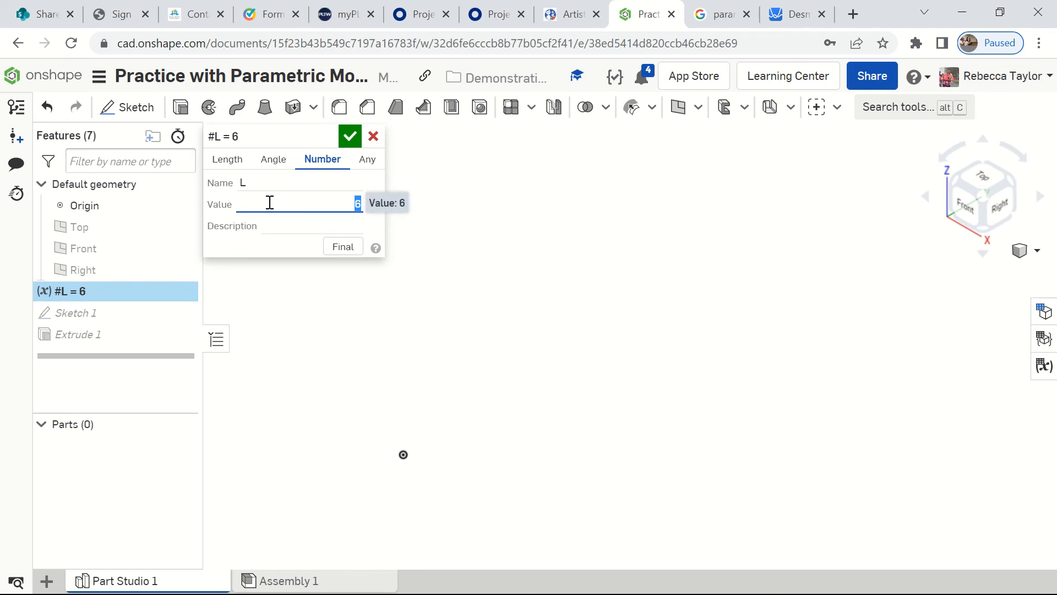
{"action": "left_click", "coordinate": [358, 138]}
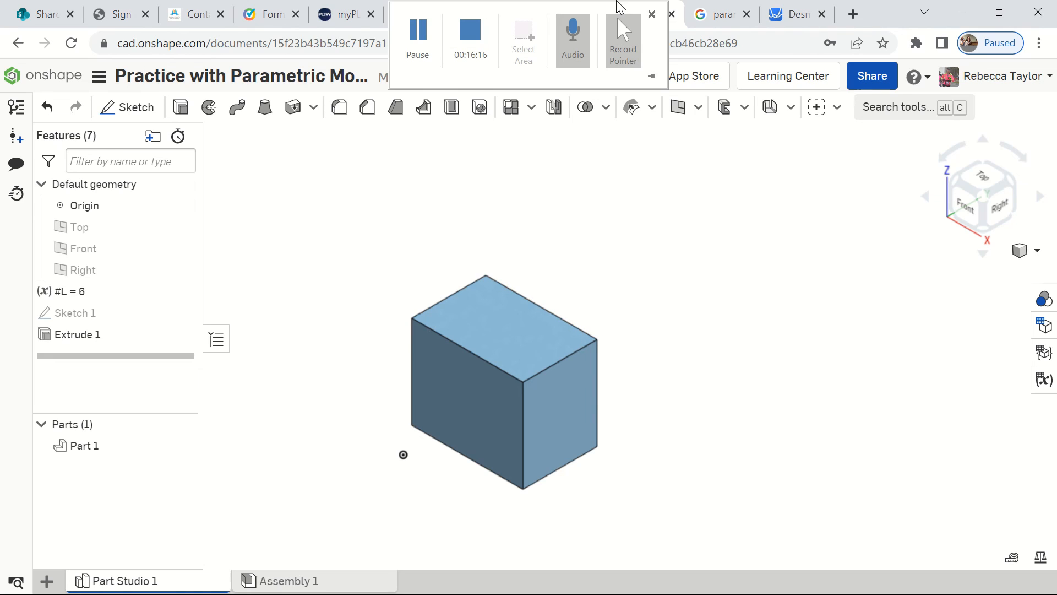
- Show the variable table for Part Studio 1 and set L's value to 8 there
{"action": "left_click", "coordinate": [1045, 380]}
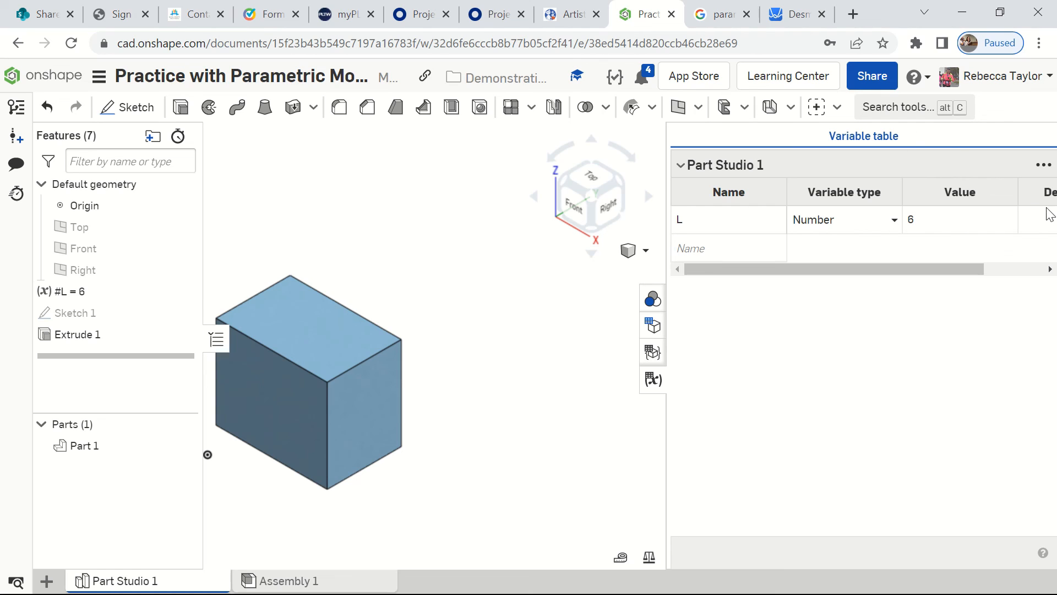
{"action": "left_click", "coordinate": [1038, 223]}
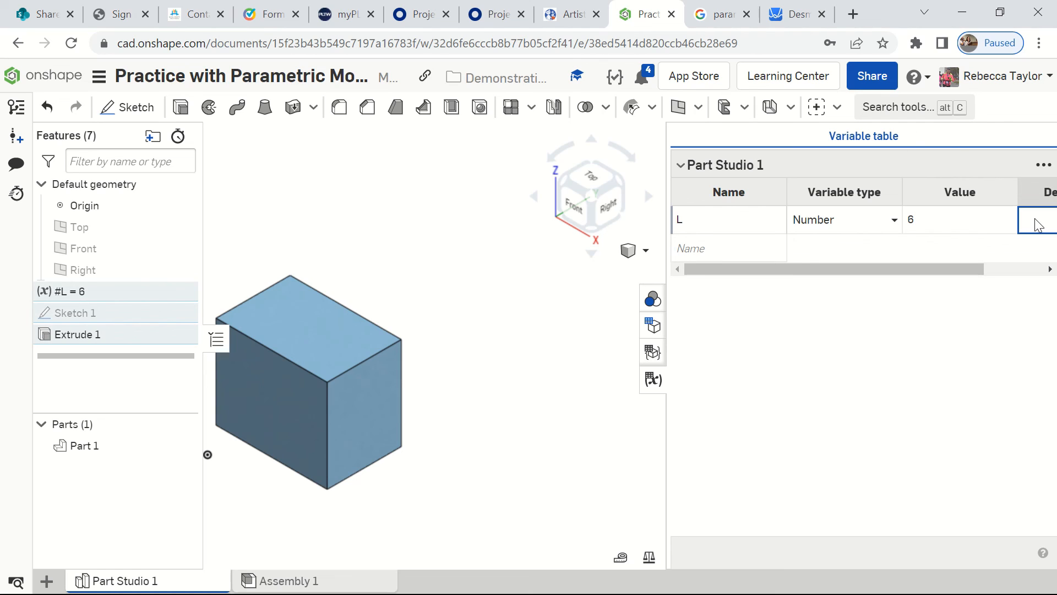
{"action": "left_click", "coordinate": [915, 221]}
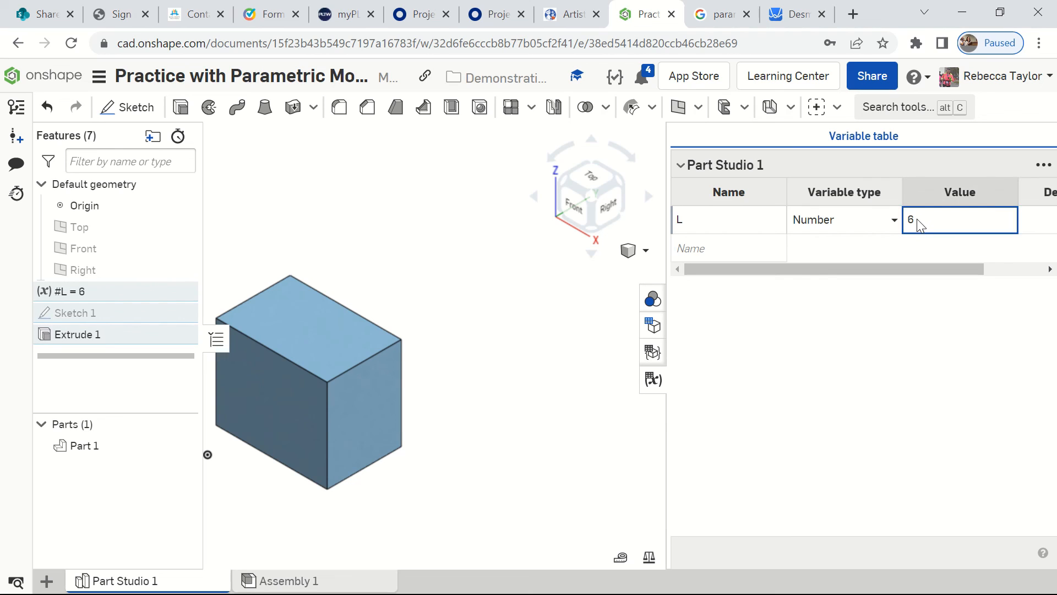
{"action": "left_click", "coordinate": [909, 224]}
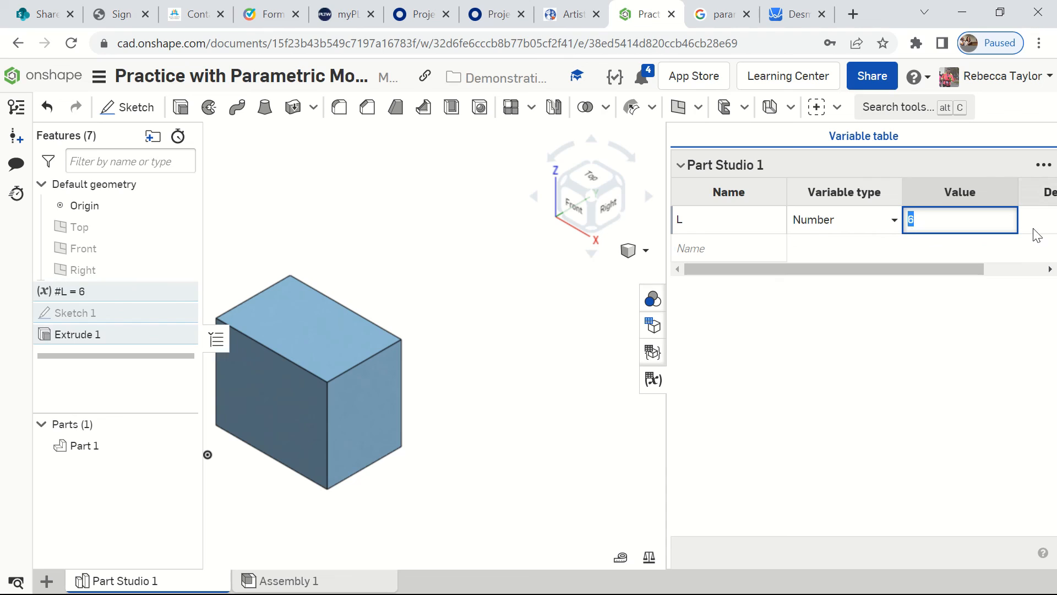
{"action": "key", "text": "BackSpace"}
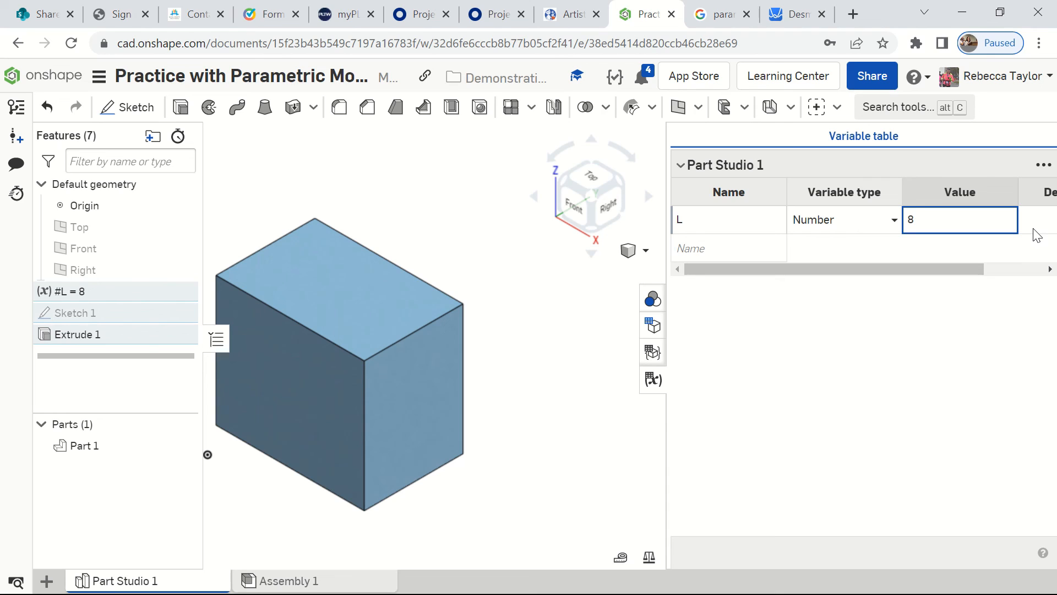
{"action": "left_click", "coordinate": [1041, 223]}
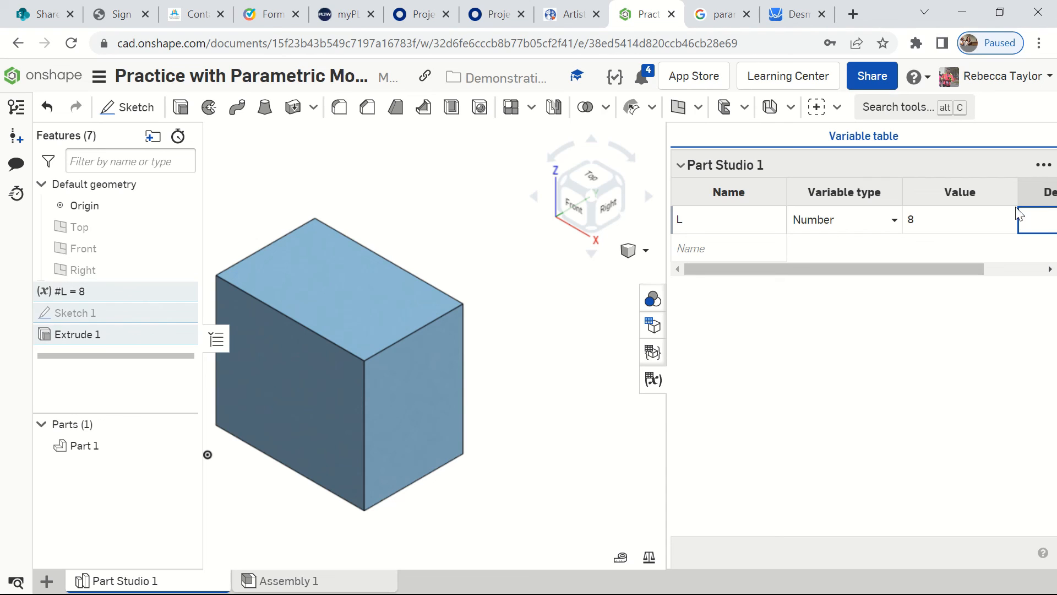
{"action": "left_click", "coordinate": [712, 249]}
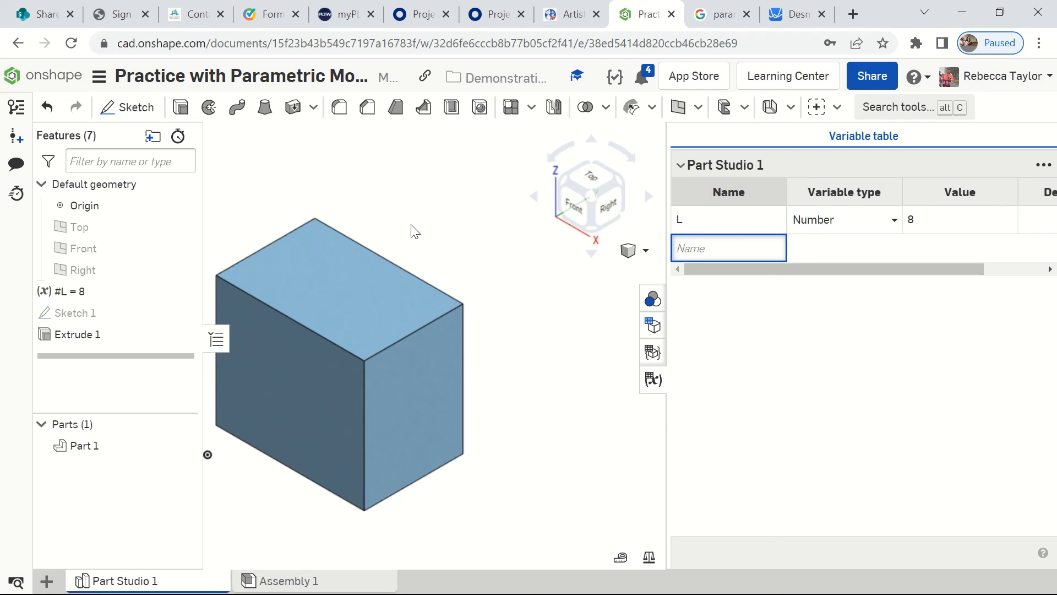
{"action": "mouse_move", "coordinate": [435, 8]}
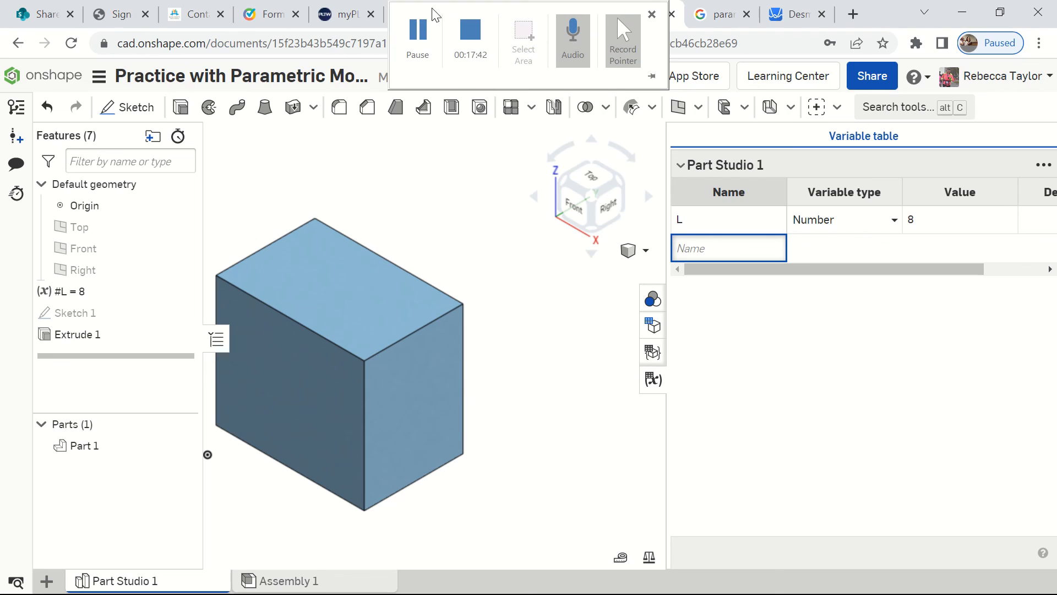